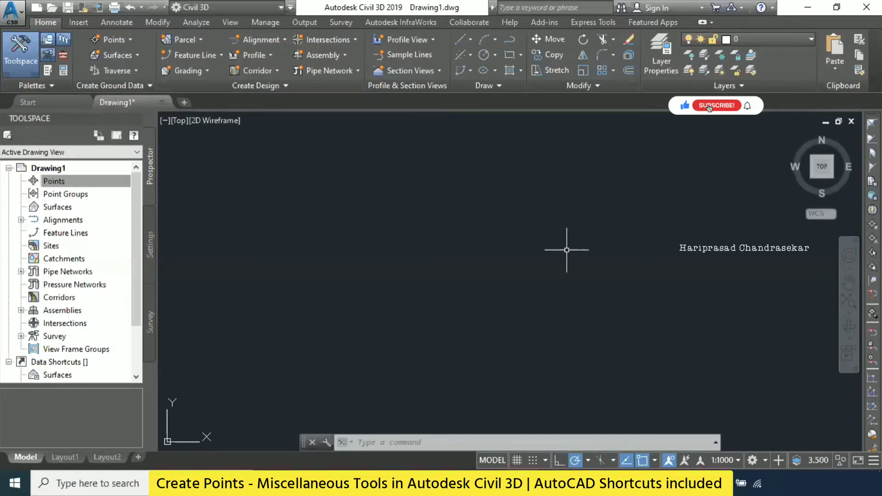
- Open the point creation tools for the drawing's Points collection and move their toolbar to the upper edge of the drawing area
click(72, 182)
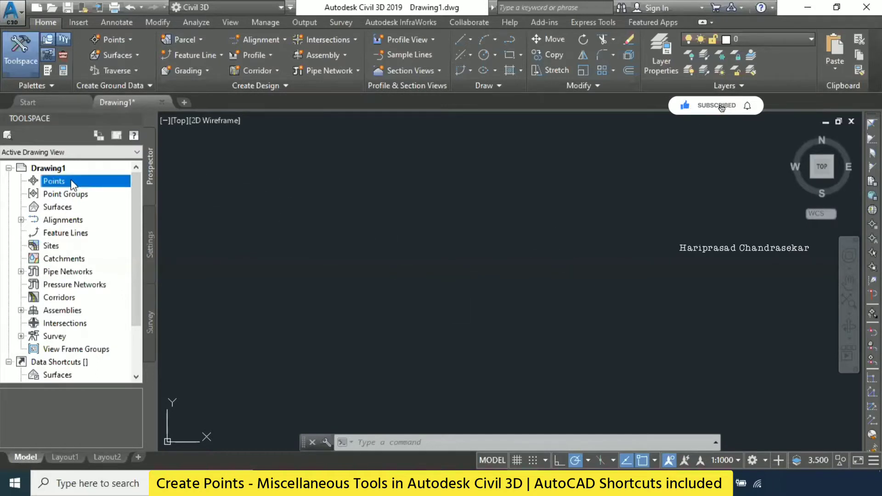
right_click(70, 182)
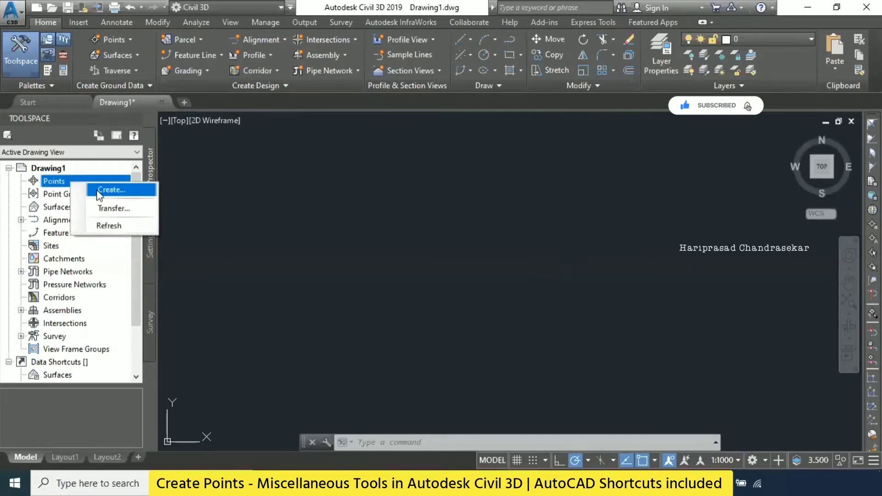
click(110, 191)
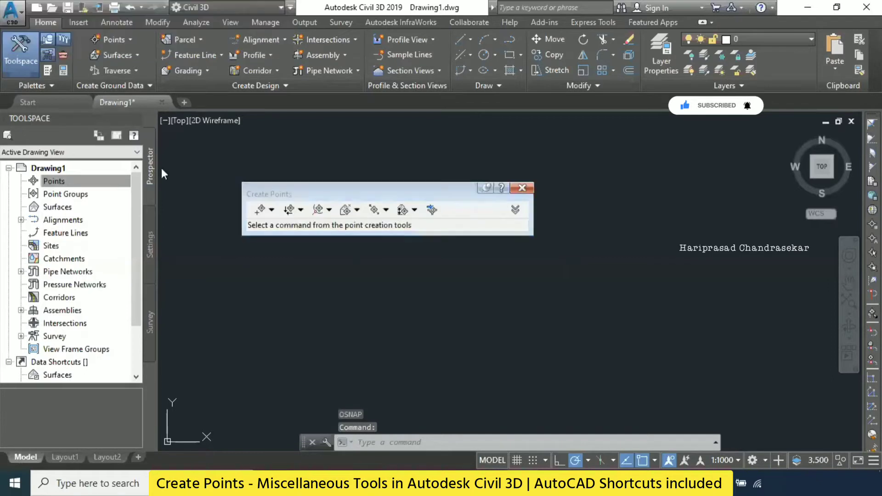
click(272, 214)
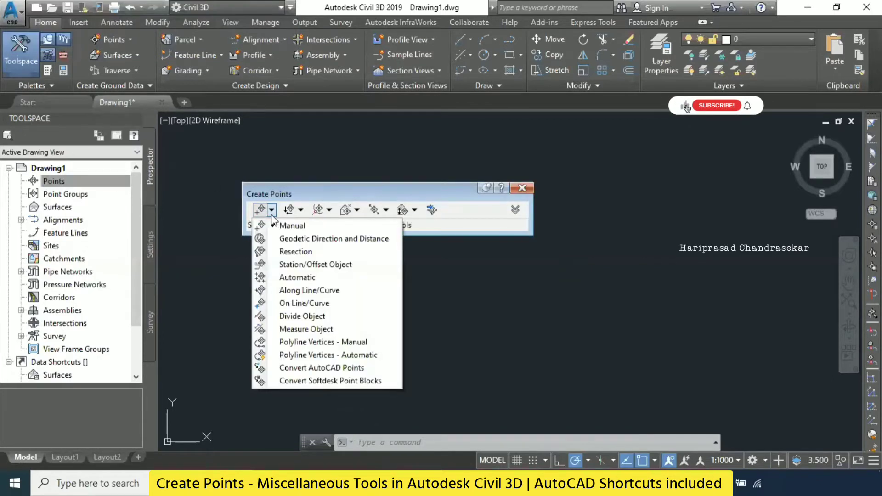
click(310, 189)
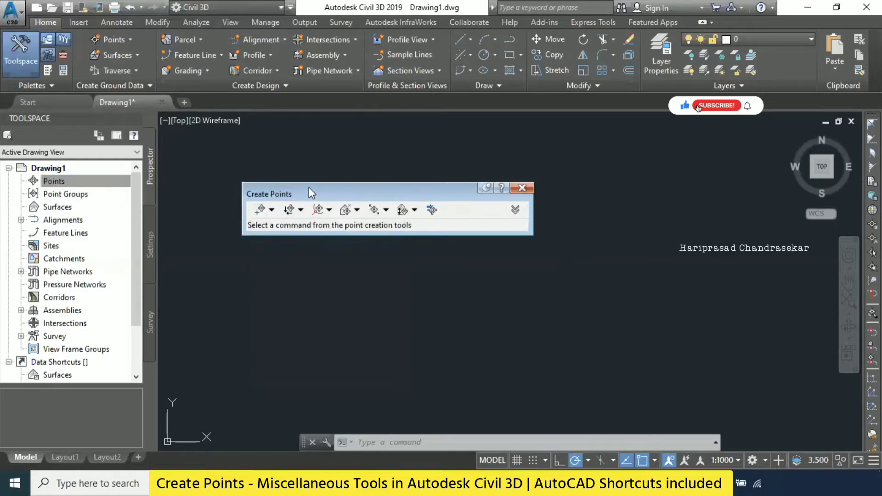
drag(309, 186, 338, 114)
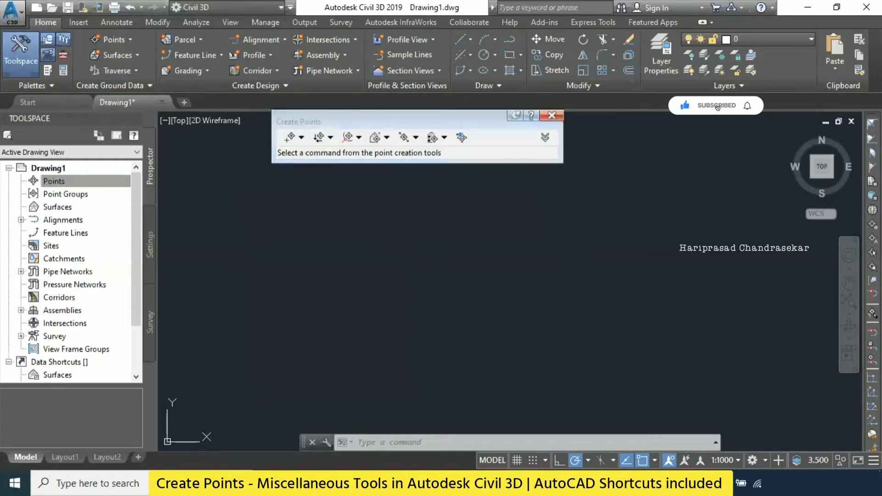
click(301, 138)
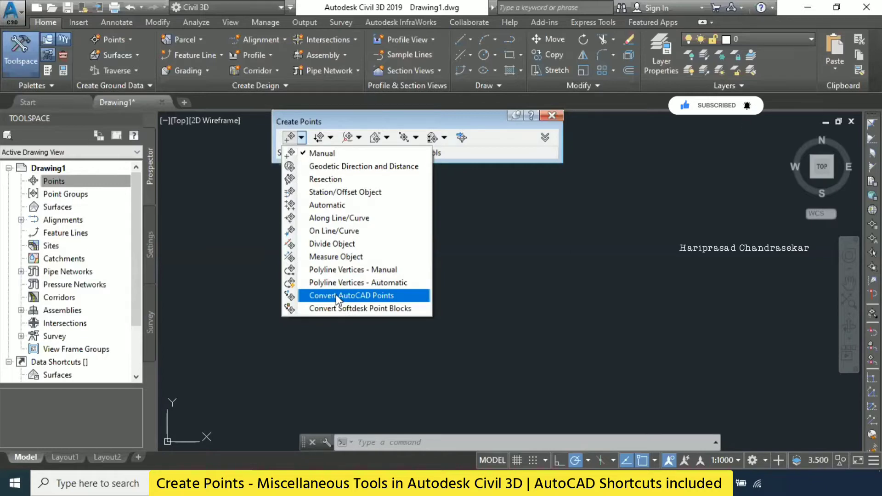
click(349, 119)
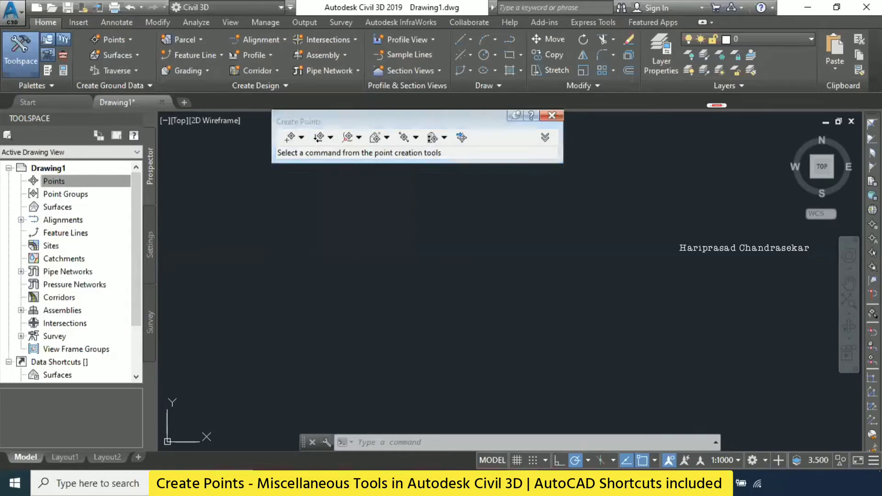
- Create a manual point at about northing 3199 m and easting 2806 m, with description P1 and elevation 10
click(125, 37)
mouse_move(150, 71)
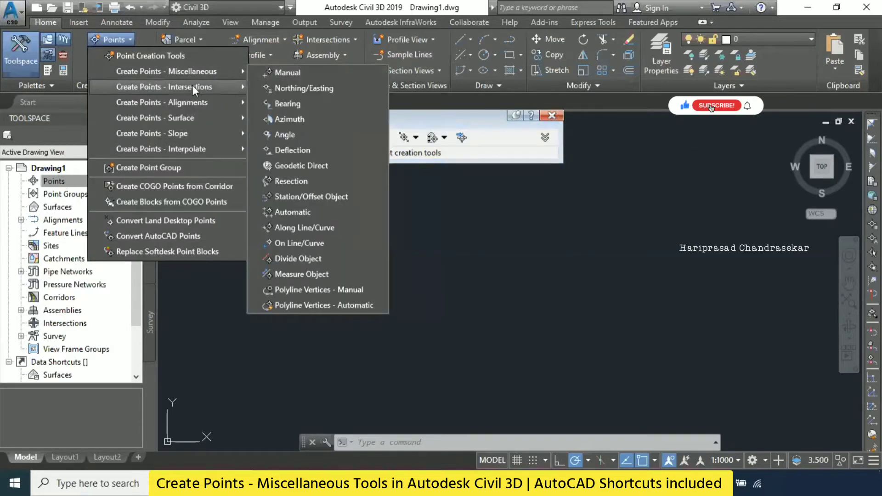
mouse_move(204, 104)
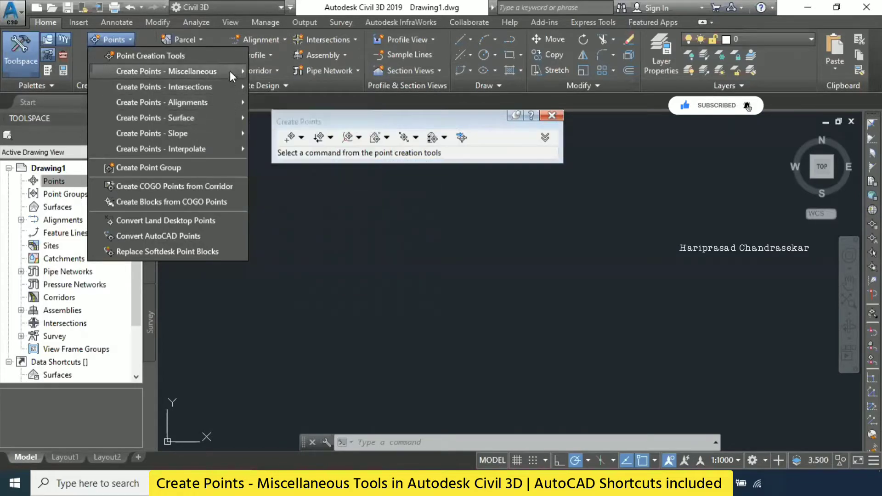
mouse_move(230, 70)
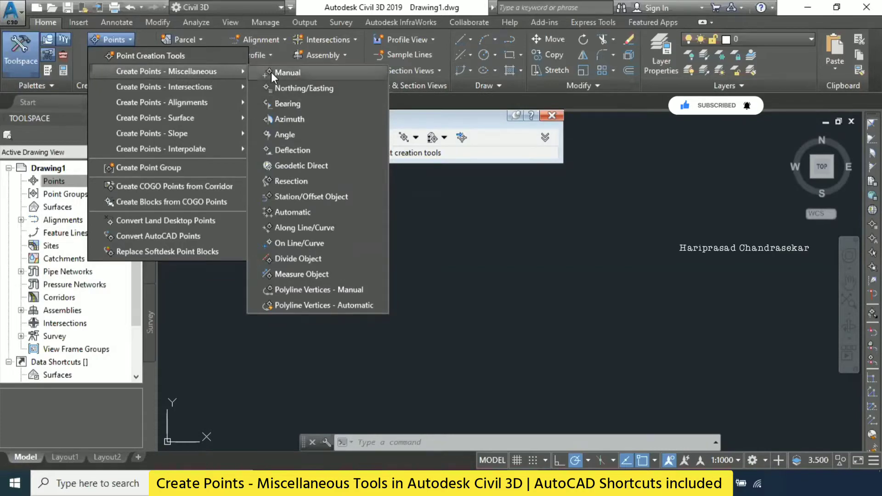
click(294, 73)
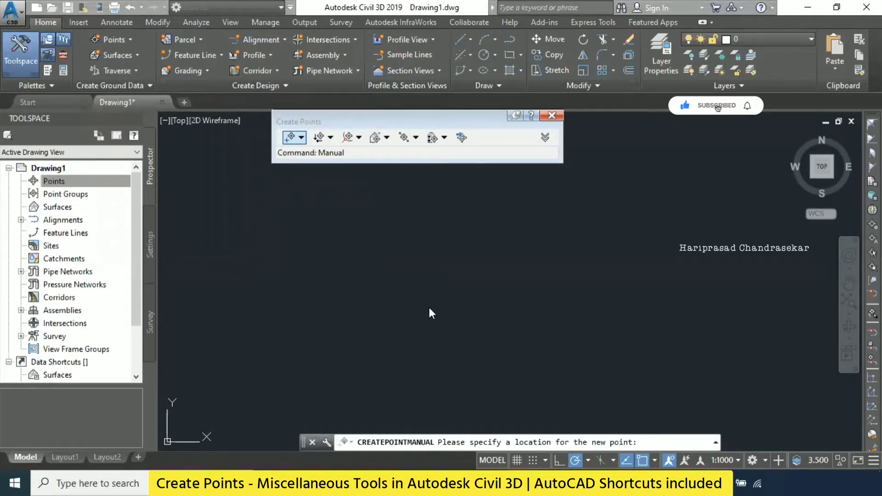
click(302, 139)
click(321, 154)
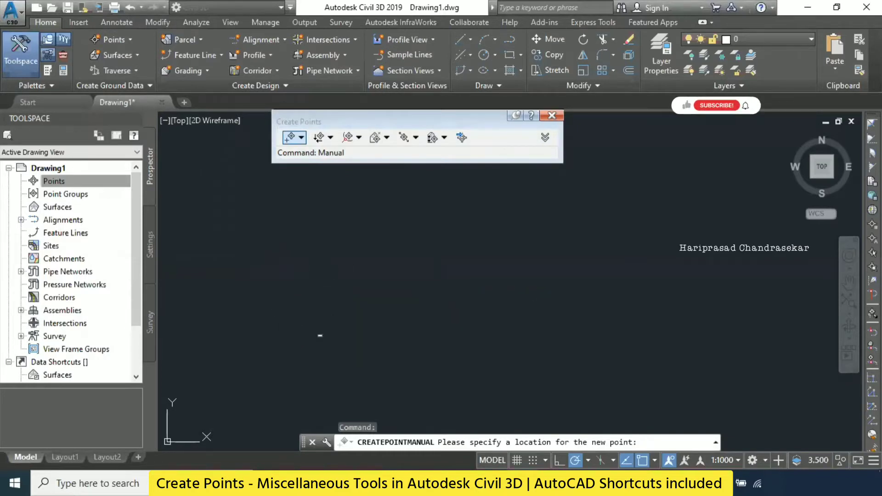
click(317, 330)
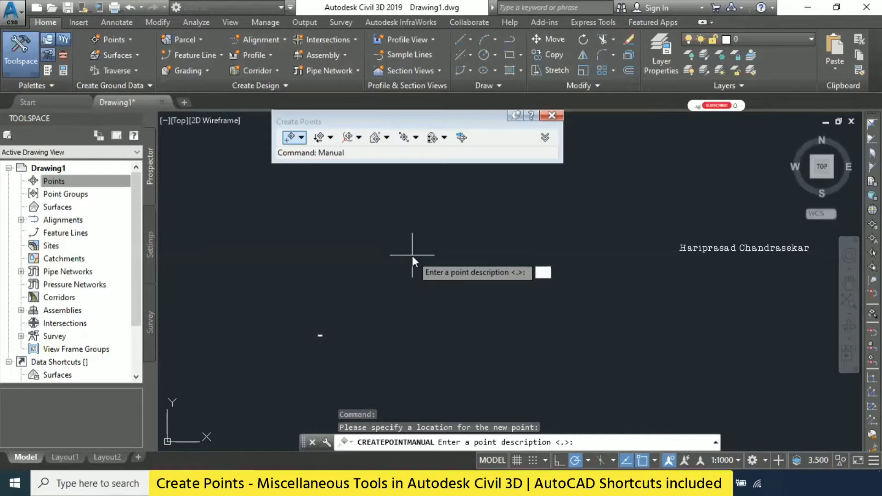
text(P1)
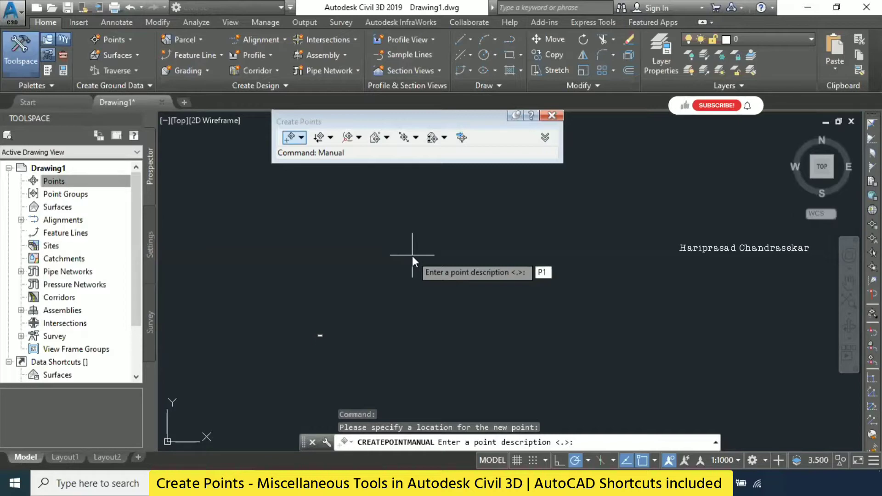
key(Return)
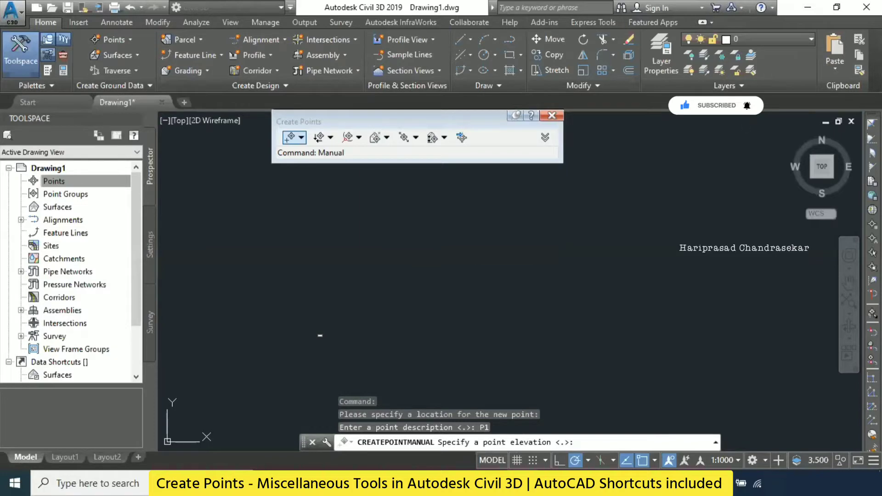
text(10)
key(Return)
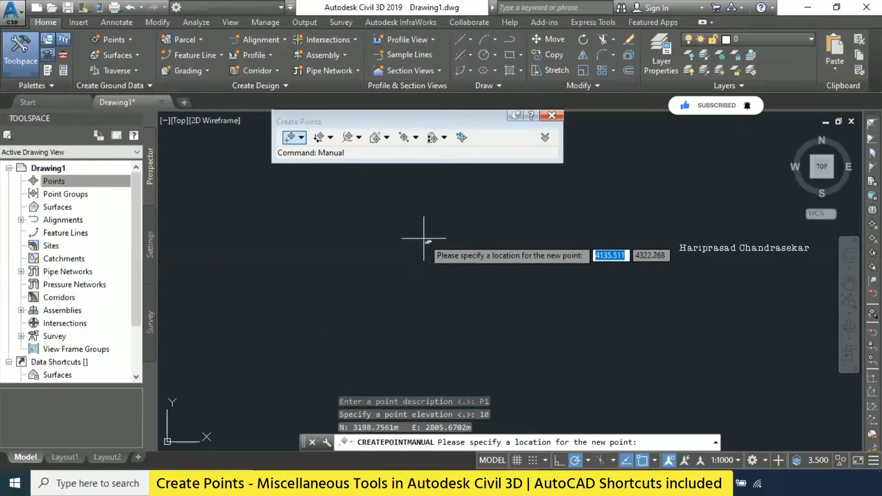
key(Escape)
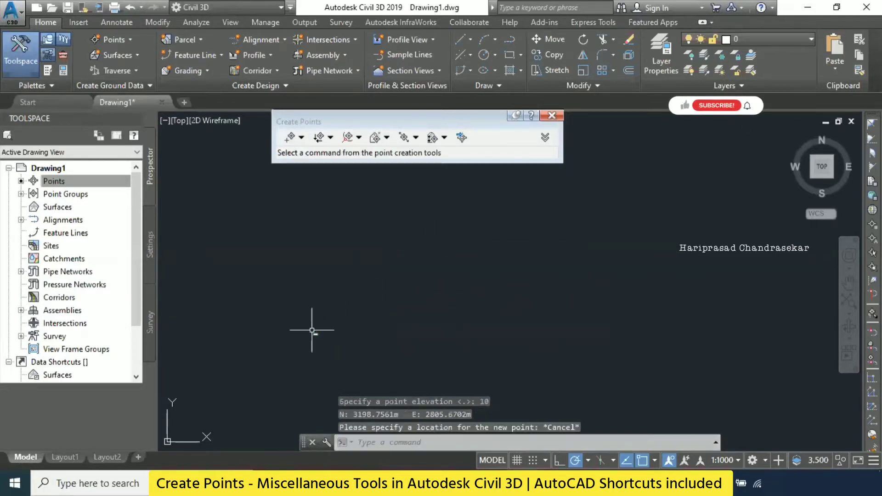
- Inspect the new point's marker in the drawing and its coordinates and elevation in the point list
middle_click(310, 340)
middle_click(311, 340)
scroll(345, 324, down, 5)
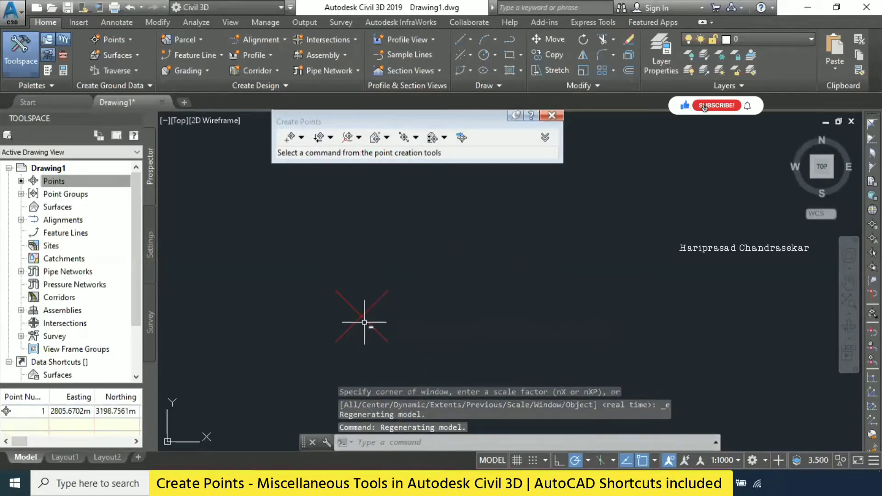
middle_drag(364, 323, 312, 325)
scroll(387, 268, down, 3)
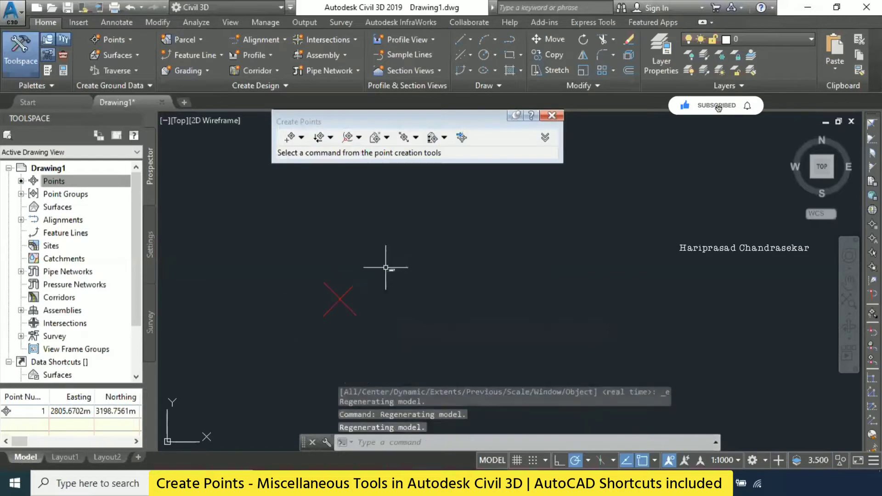
scroll(373, 278, up, 3)
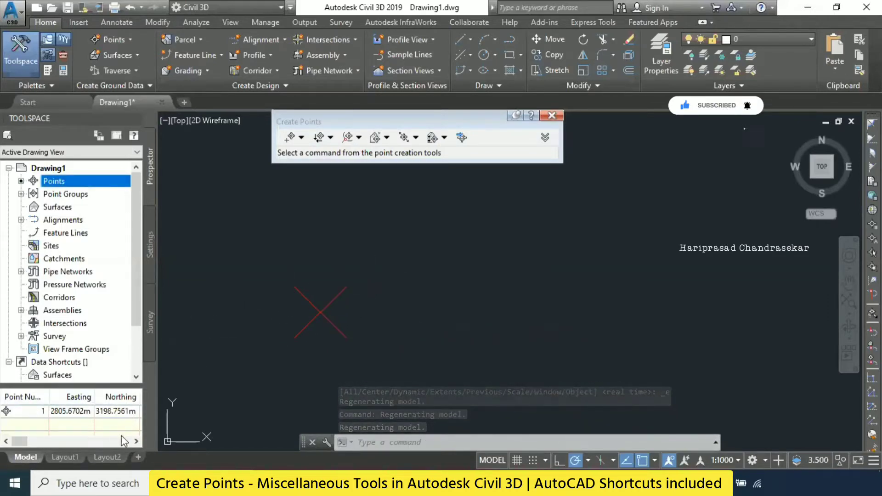
click(137, 440)
click(136, 440)
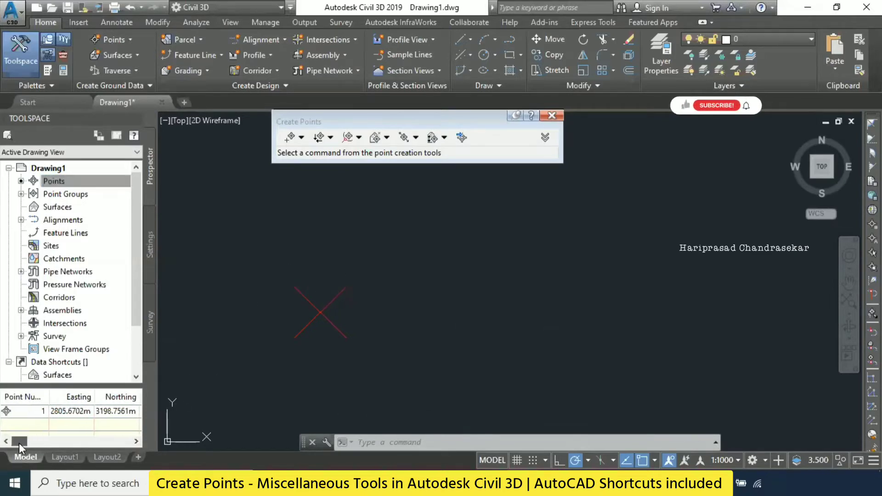
drag(19, 441, 106, 436)
scroll(106, 431, left, 10)
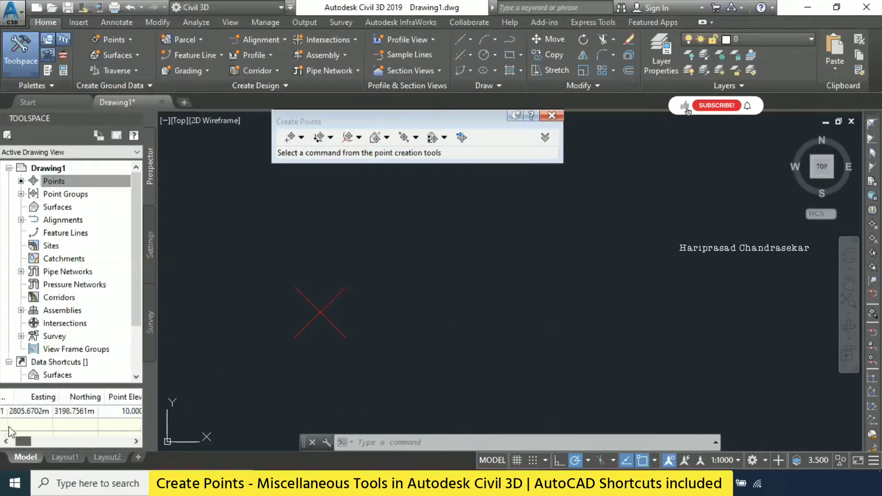
- Try to create a point with the Geodetic Direction and Distance method
click(301, 138)
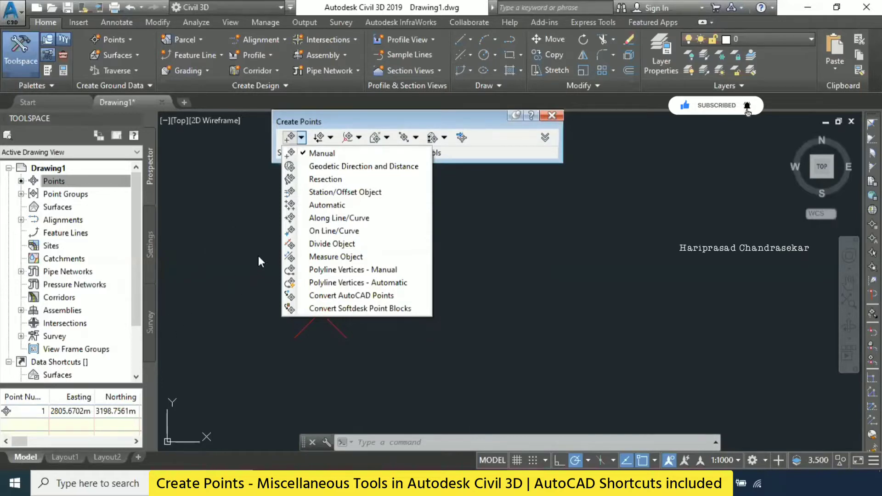
click(341, 167)
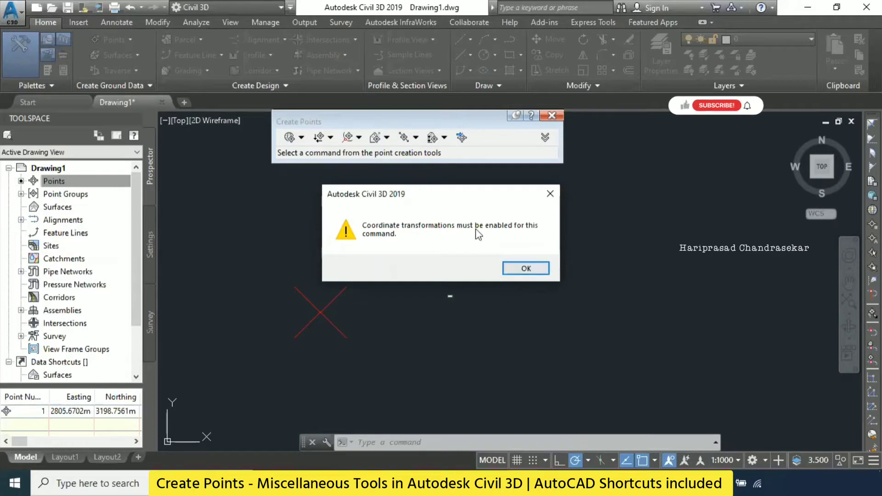
click(521, 266)
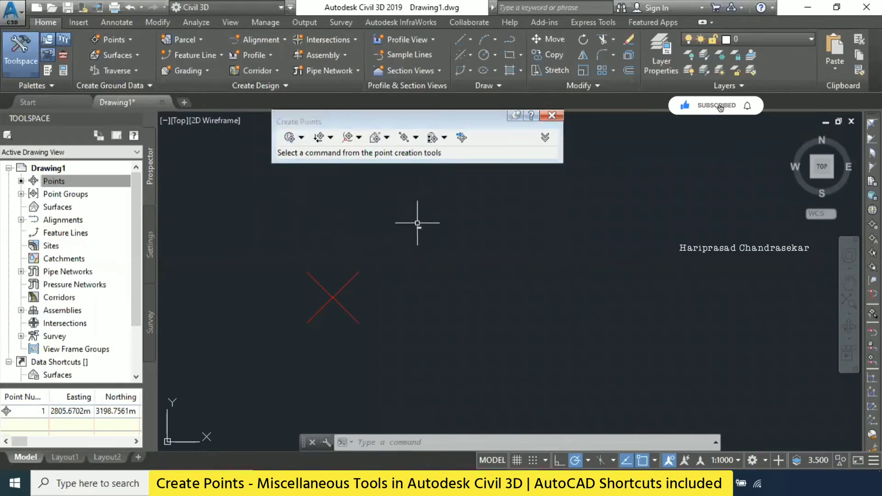
click(302, 138)
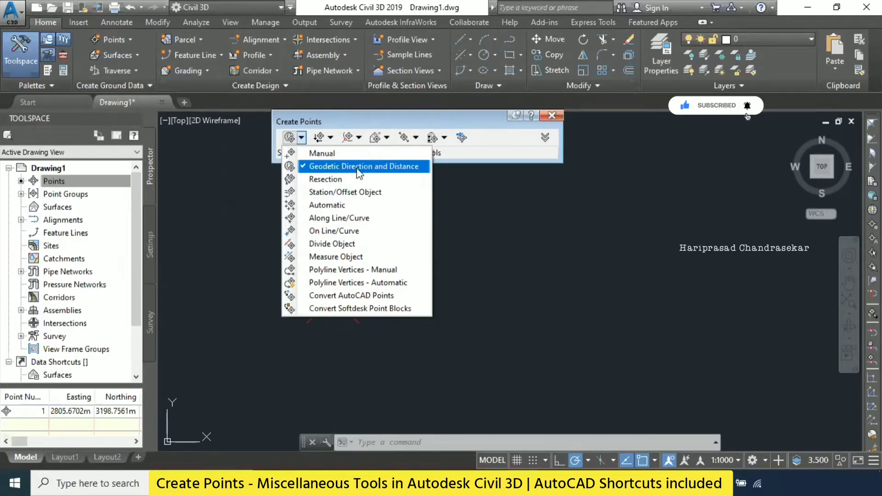
click(323, 112)
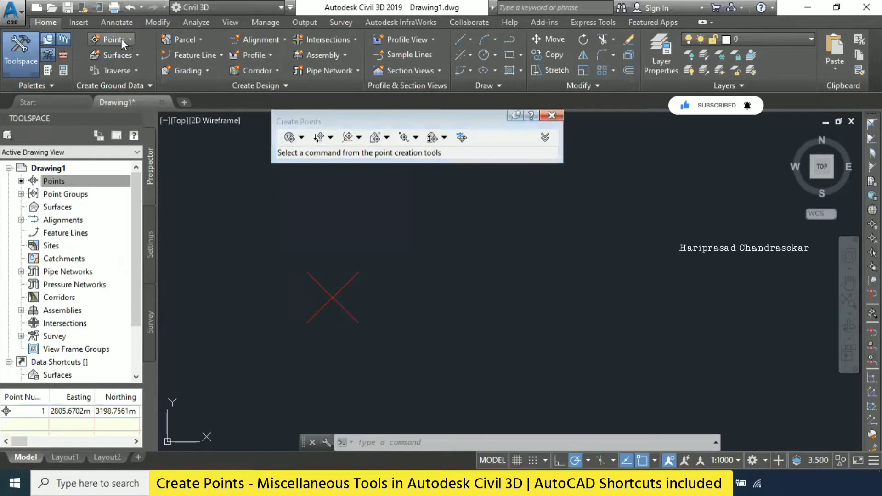
- Start a point by the Northing/Easting method and locate it at northing 1000 and easting 1000
click(126, 37)
mouse_move(236, 74)
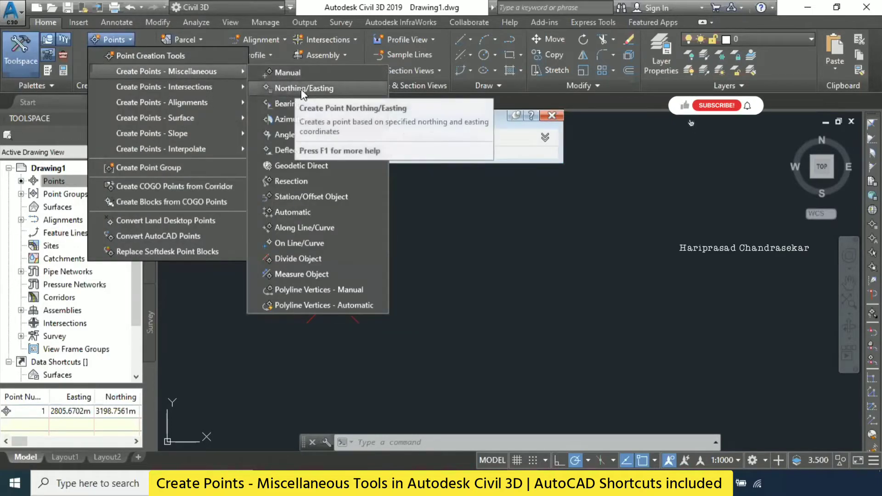
click(315, 86)
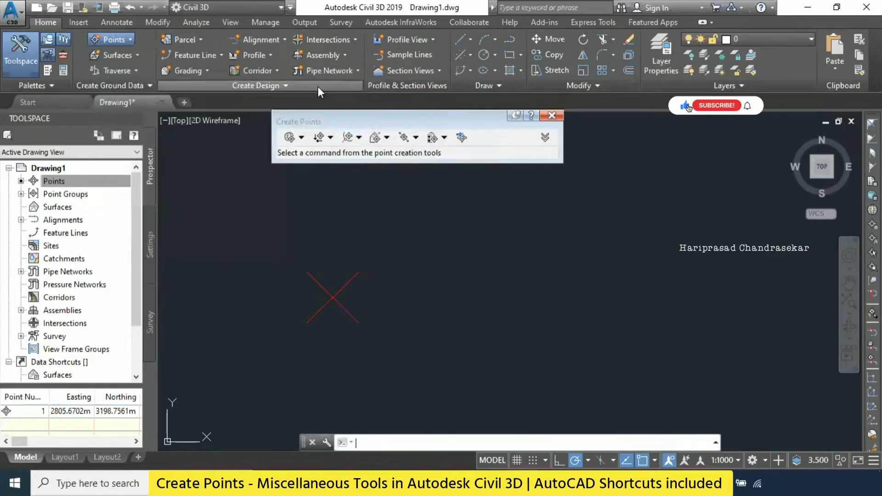
middle_drag(383, 270, 431, 256)
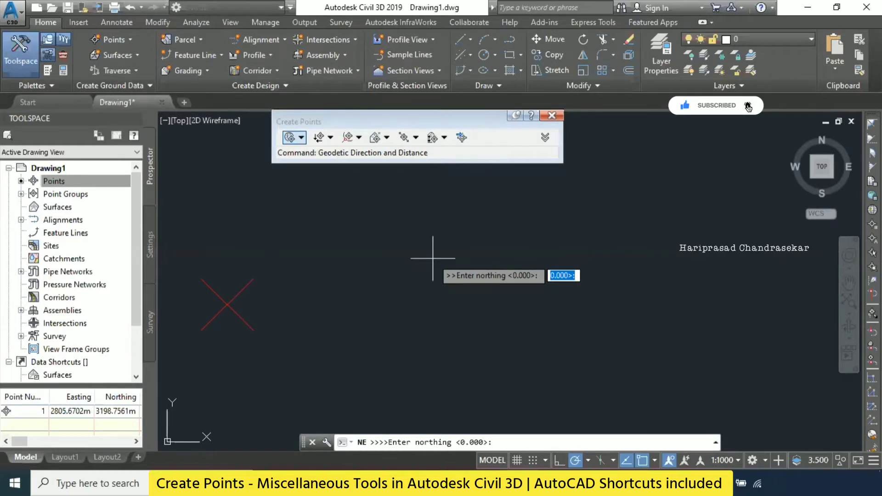
text(1000)
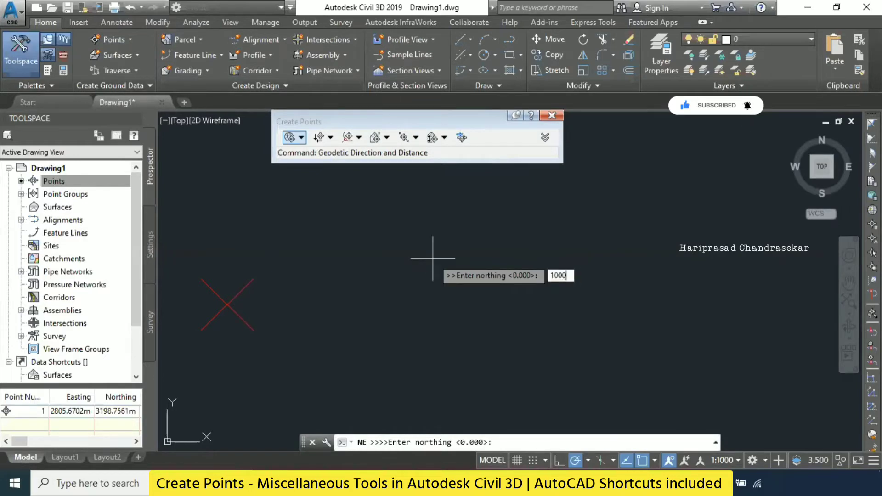
key(Return)
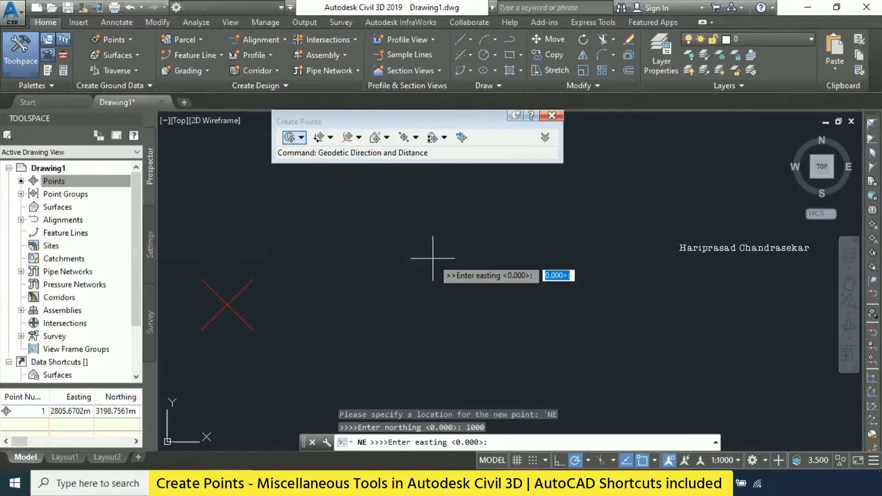
text(1000)
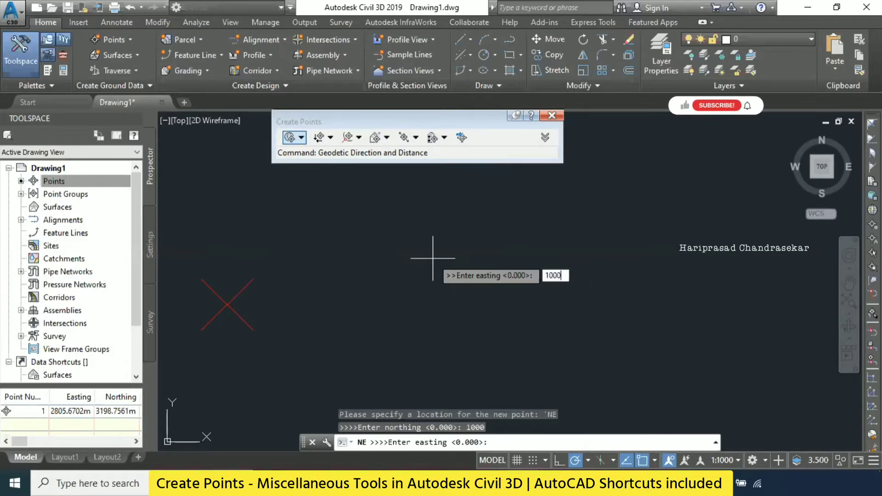
key(Return)
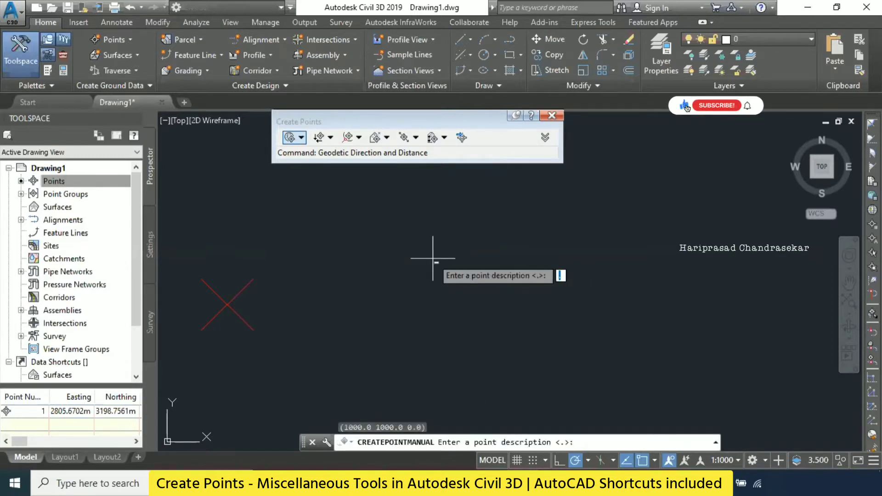
- Give the Northing/Easting point description P1 and elevation 10, and end point creation
text(P1)
key(Return)
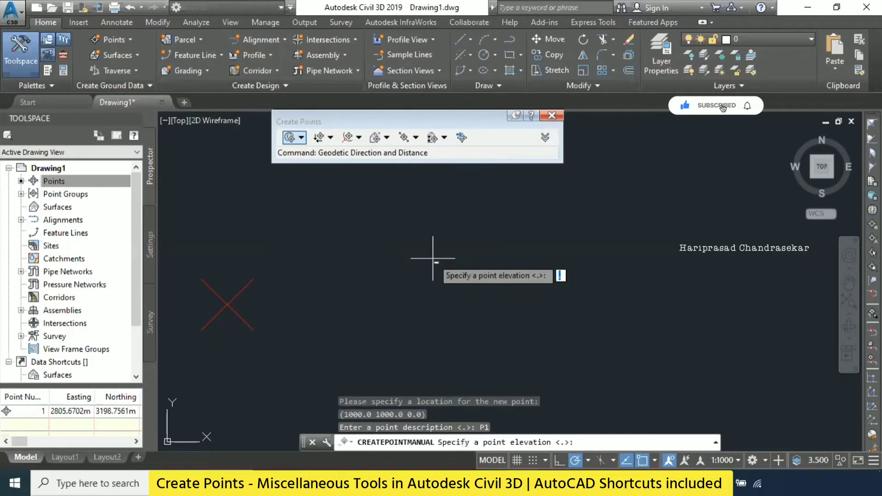
text(10)
key(Return)
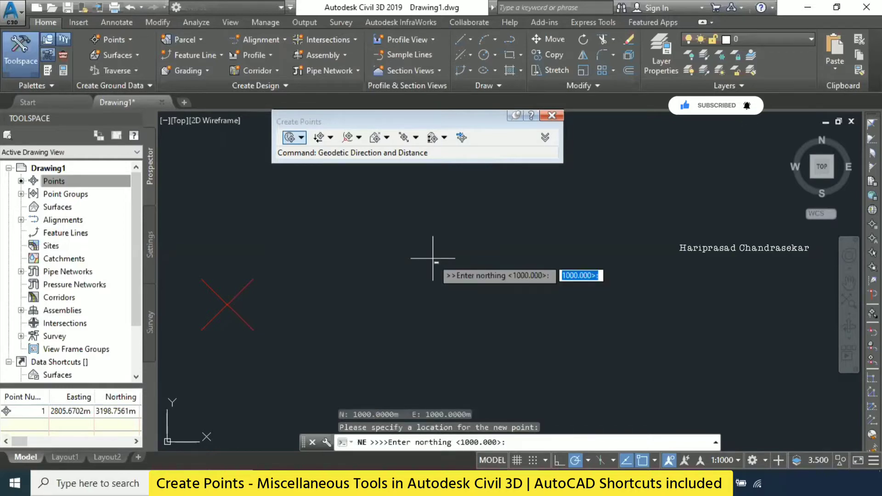
key(Return)
key(Escape)
- Inspect the created points' markers across the full drawing extents
middle_click(441, 239)
middle_click(440, 239)
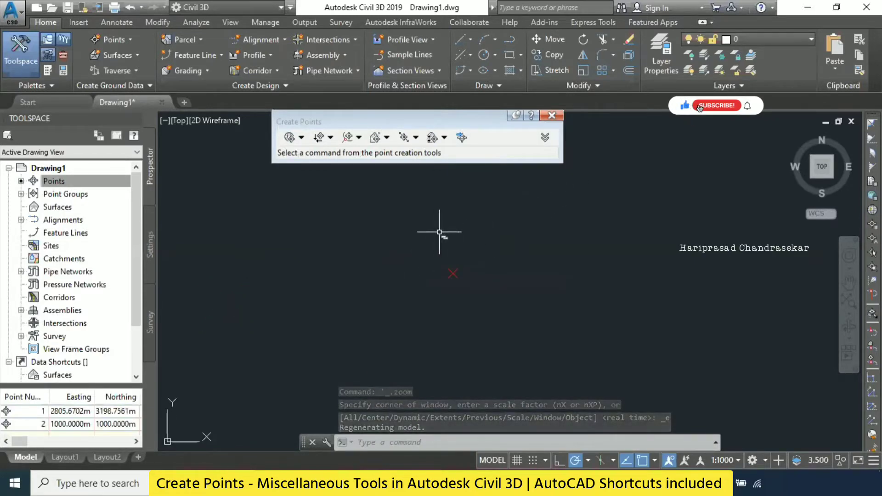
click(465, 330)
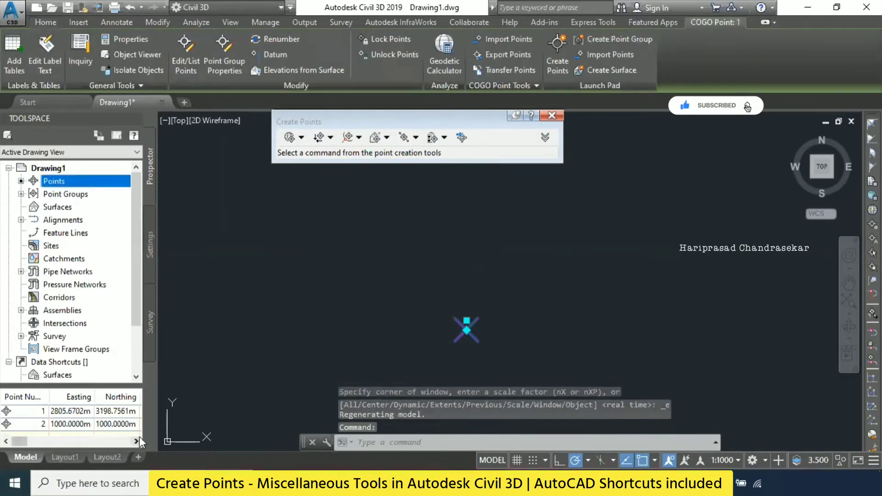
scroll(475, 269, down, 1)
scroll(475, 269, down, 3)
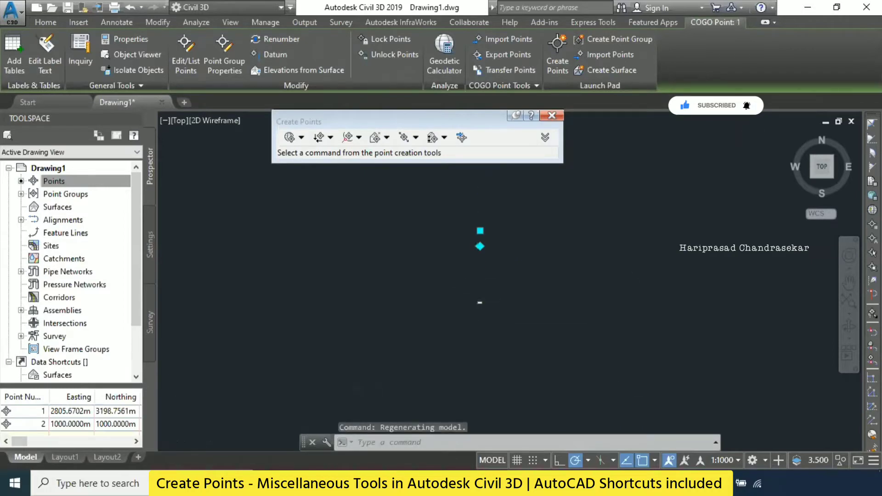
key(Escape)
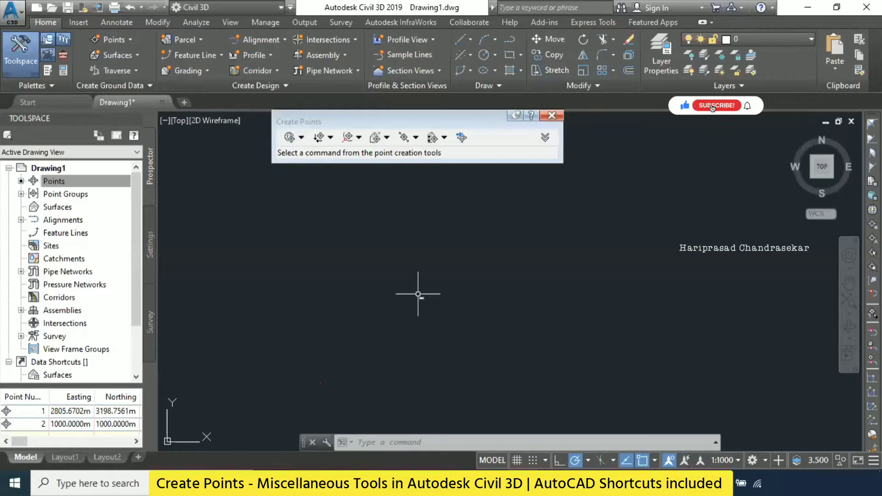
- Create a point by the Bearing method in the NE quadrant, at about northing 2316 m and easting 2802 m, with description P1 and elevation 10
click(123, 37)
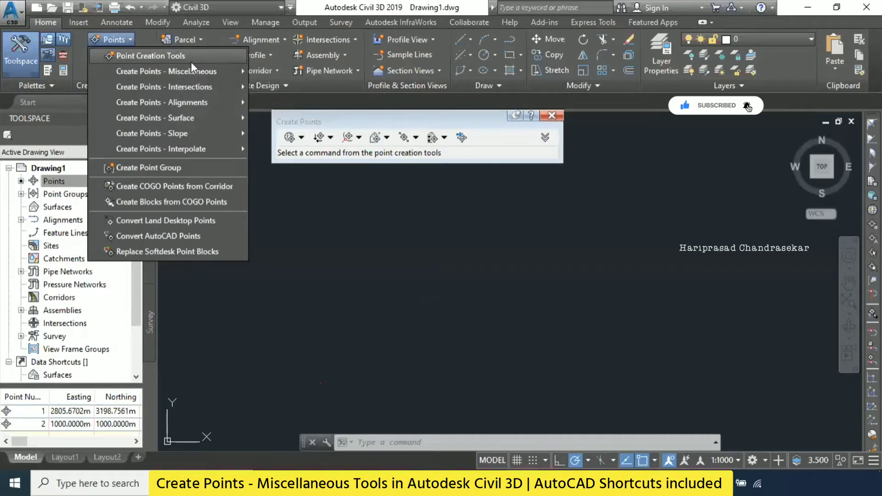
mouse_move(203, 73)
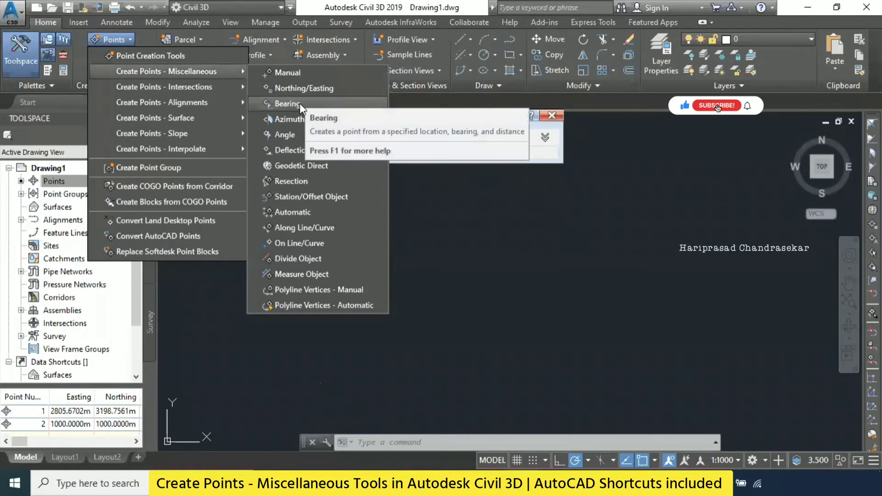
click(288, 103)
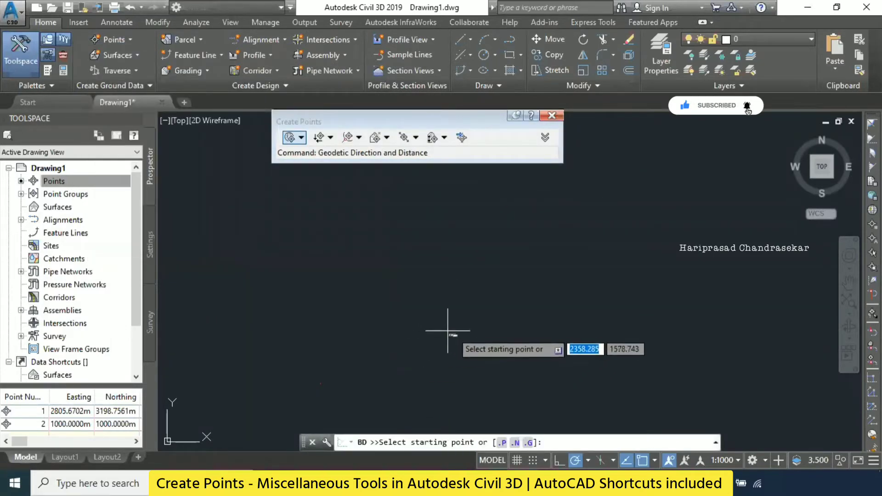
click(438, 341)
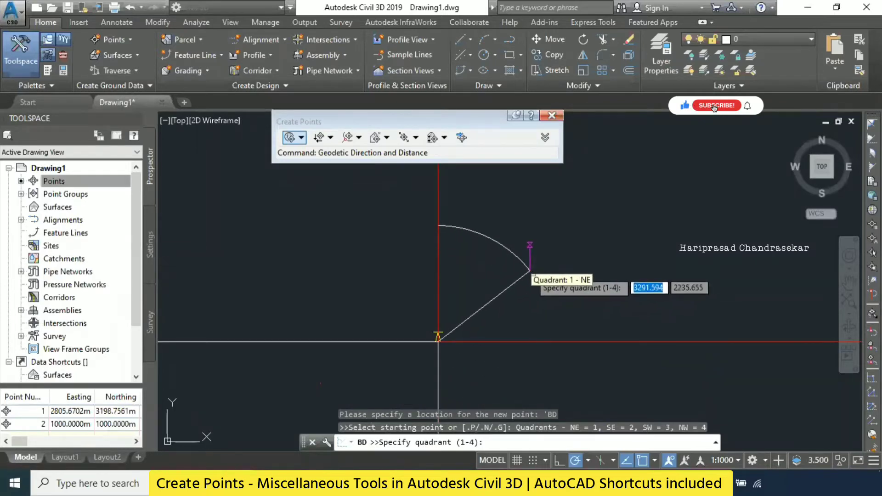
click(534, 272)
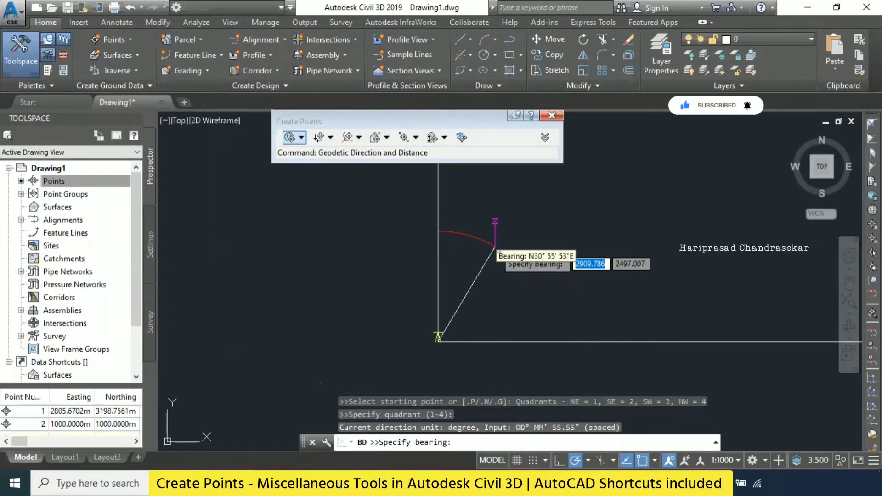
click(495, 245)
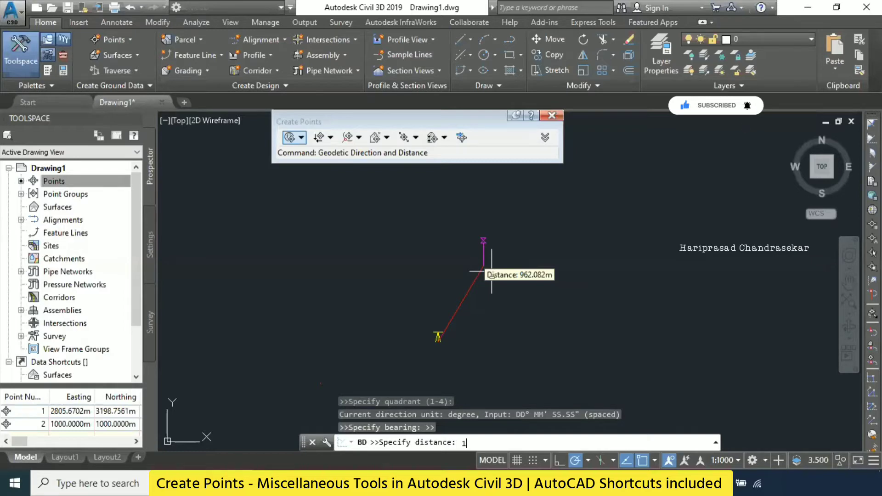
key(Return)
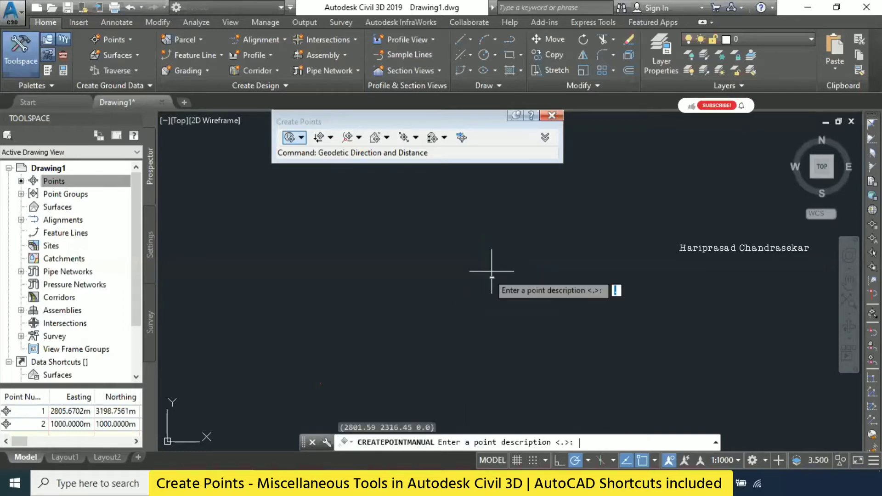
text(P1)
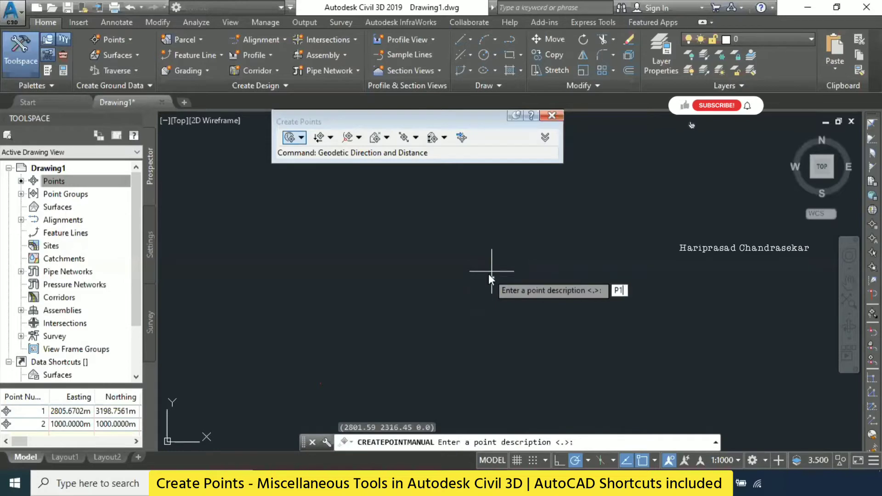
key(Return)
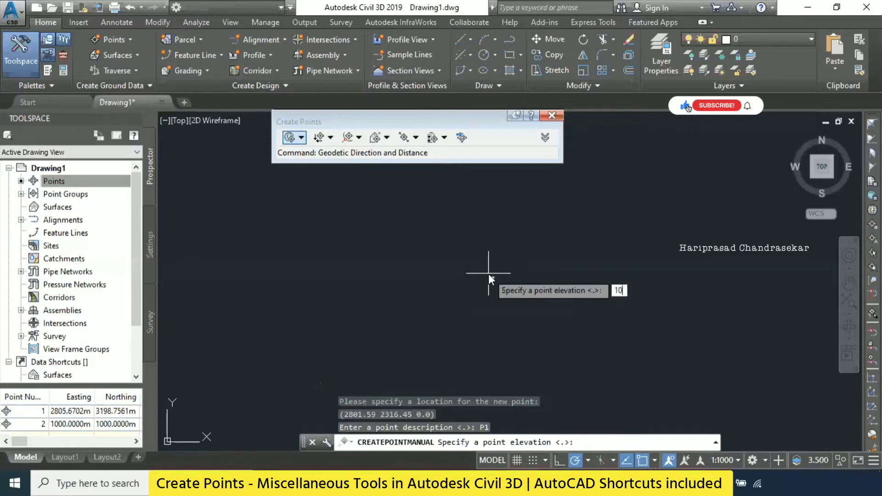
key(Return)
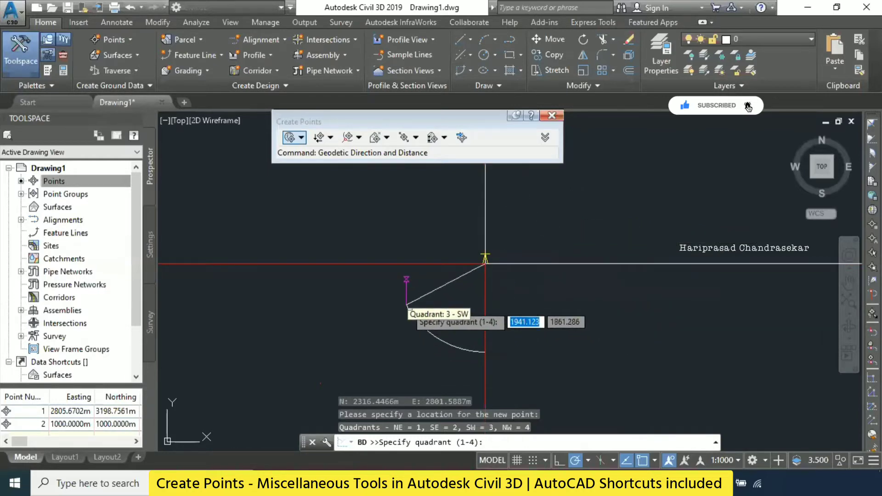
- Create another bearing point from the previous one in the SW quadrant at distance 500, keeping description P1 and no elevation, and end the command
click(393, 313)
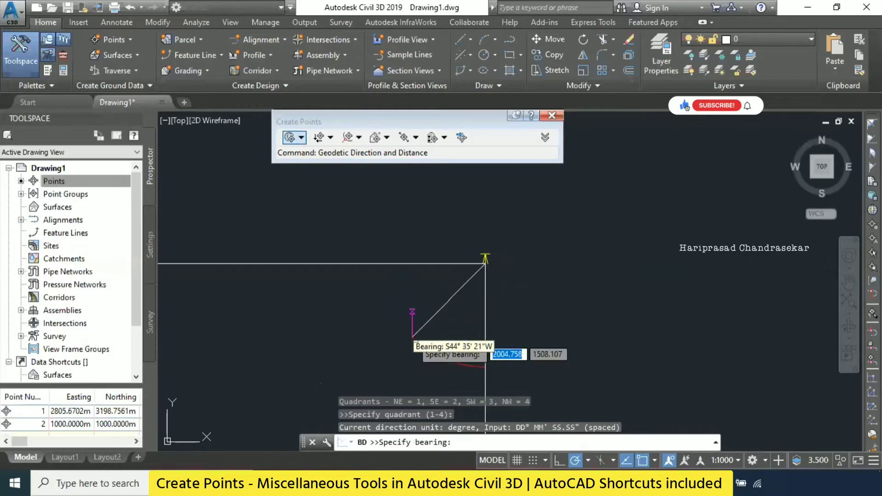
click(400, 340)
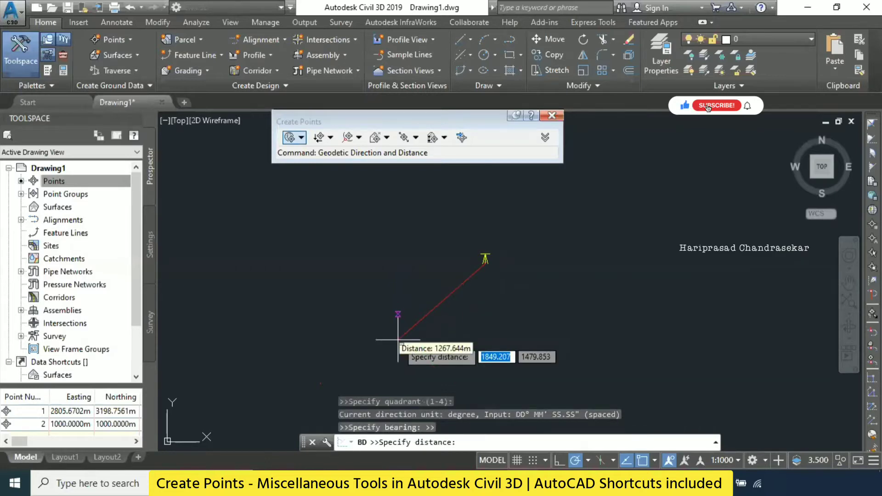
text(500)
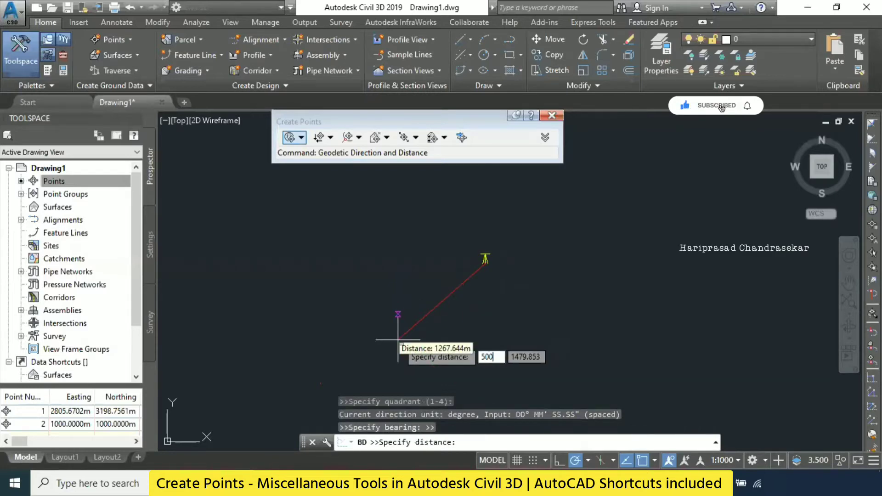
key(Return)
key(Return)
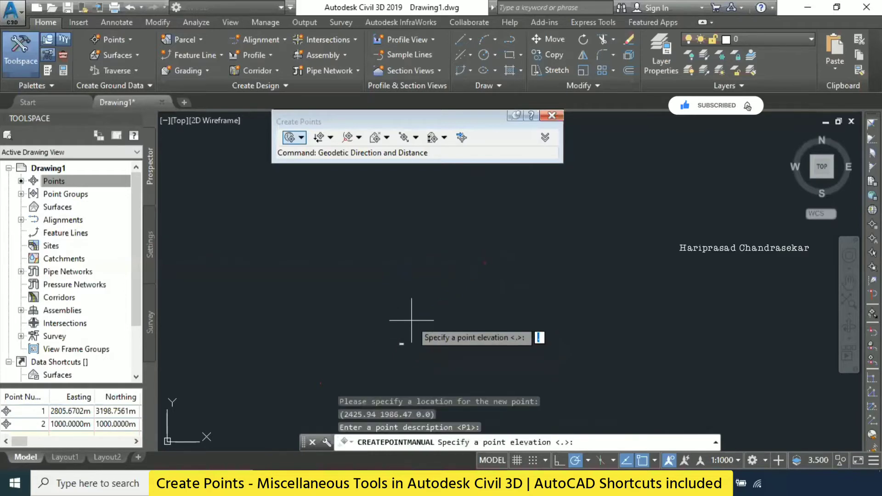
key(Return)
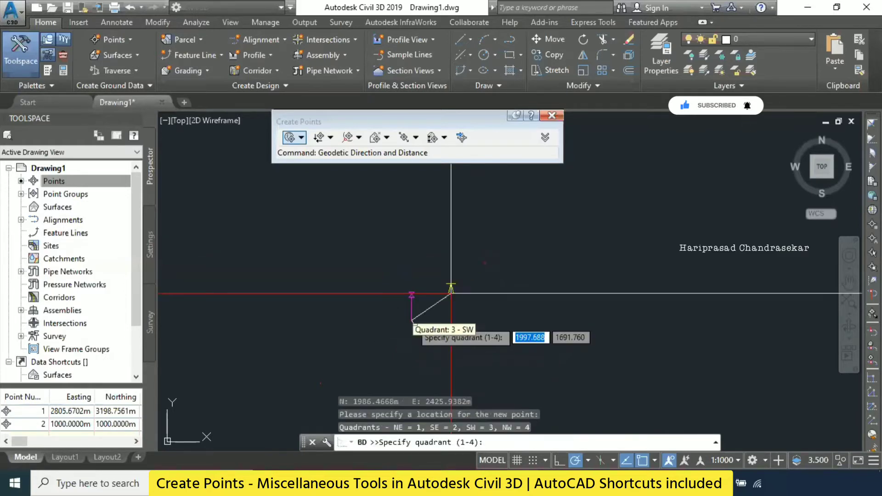
key(Escape)
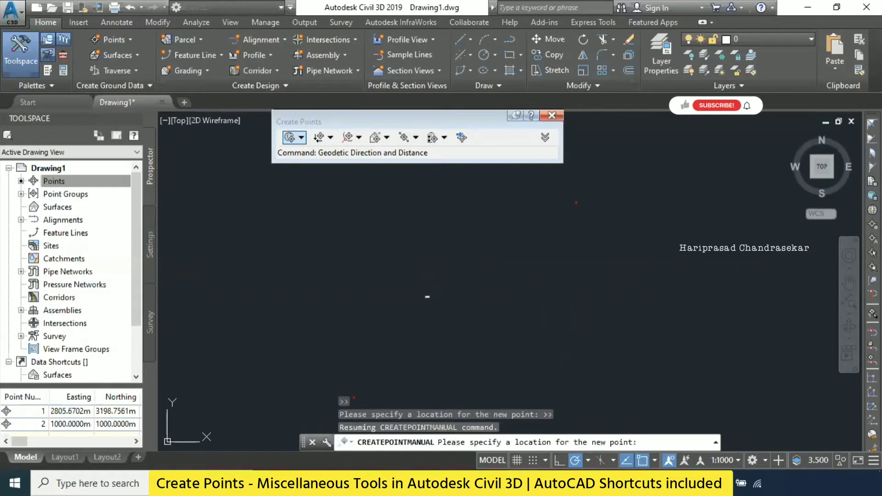
middle_click(432, 273)
middle_click(432, 274)
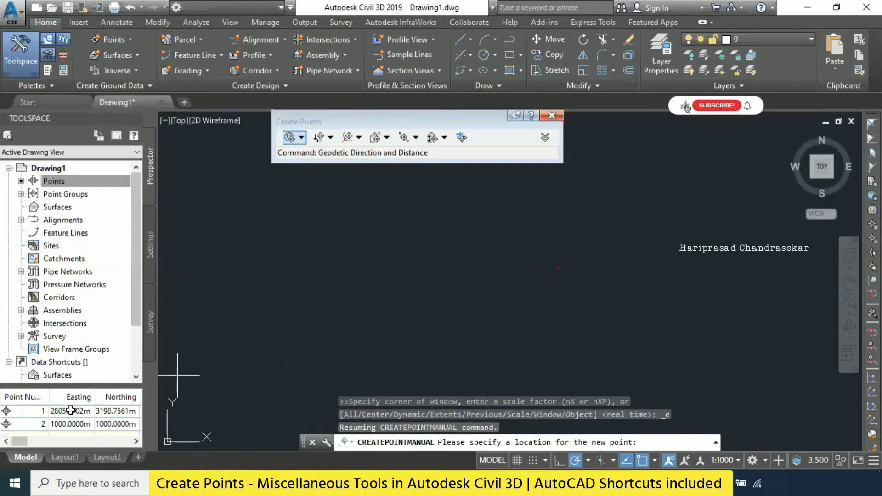
key(Escape)
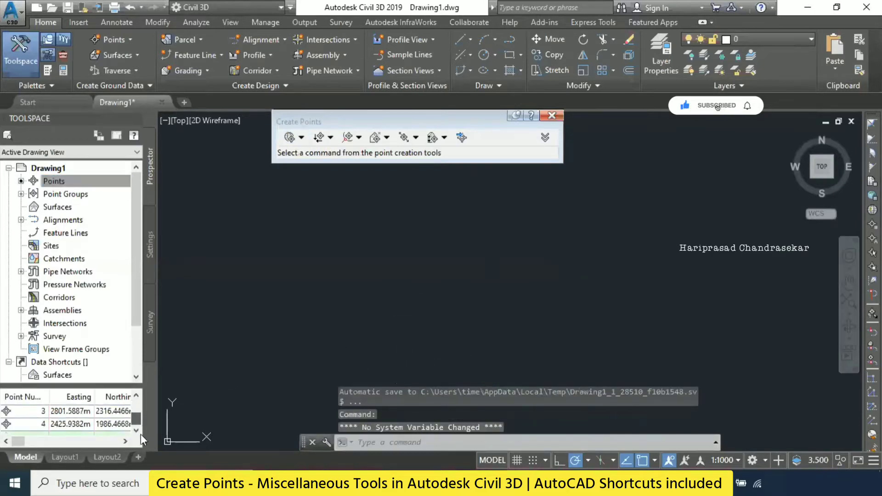
- Review the coordinates of all created points in the point list
scroll(139, 416, down, 1)
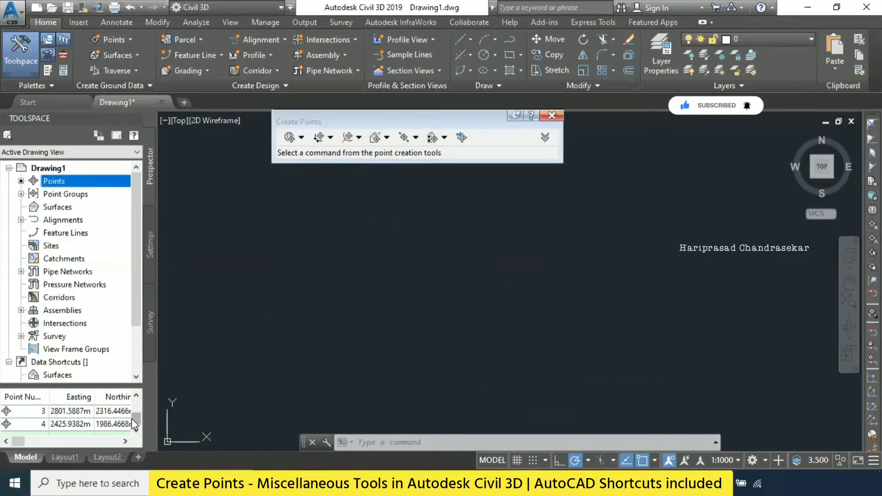
drag(136, 419, 153, 392)
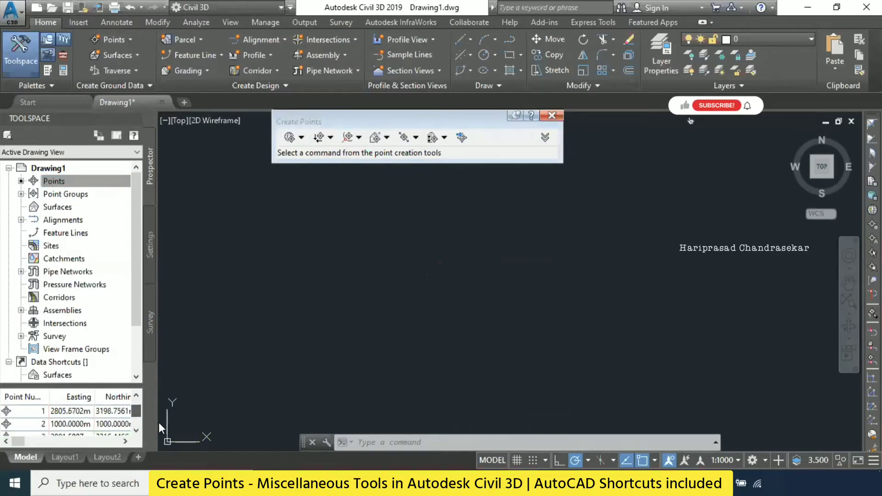
drag(159, 423, 185, 358)
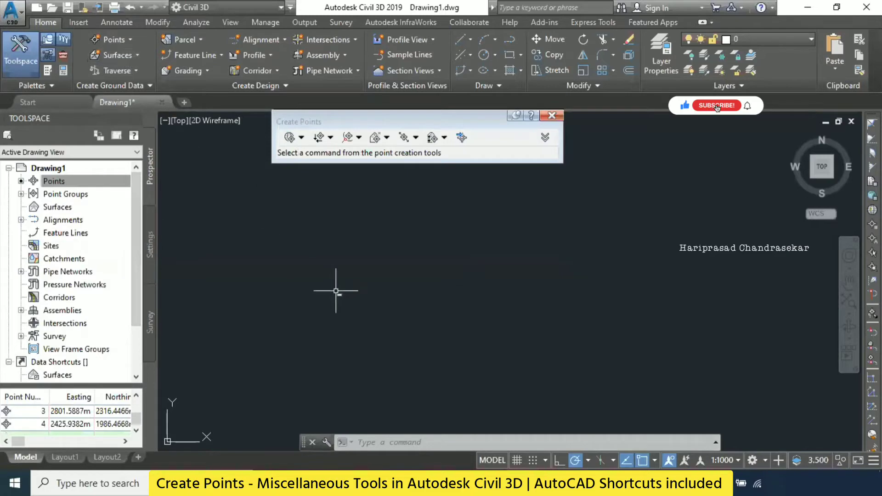
- Locate a new point by the Azimuth method from a picked starting point, at azimuth 95 and distance 3000
click(122, 39)
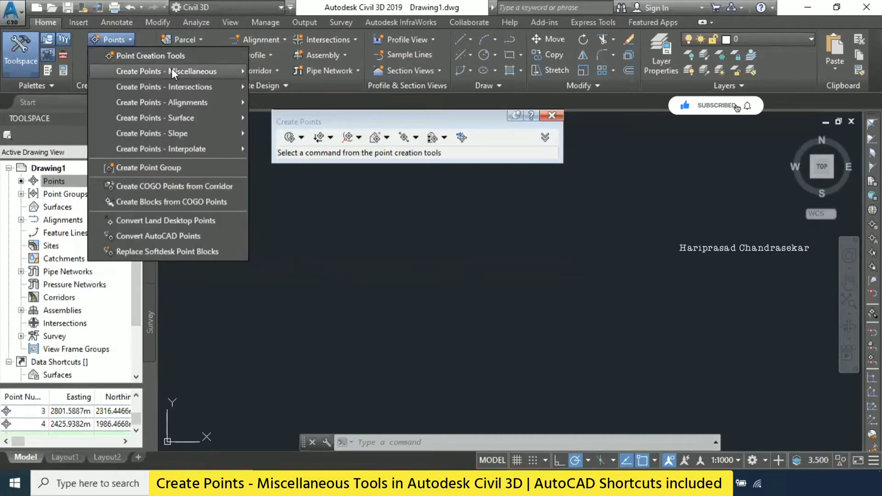
mouse_move(172, 72)
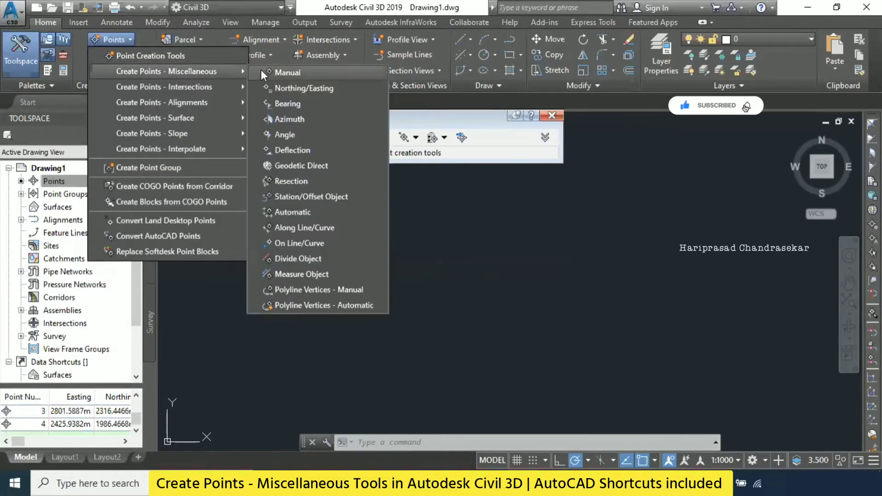
click(290, 119)
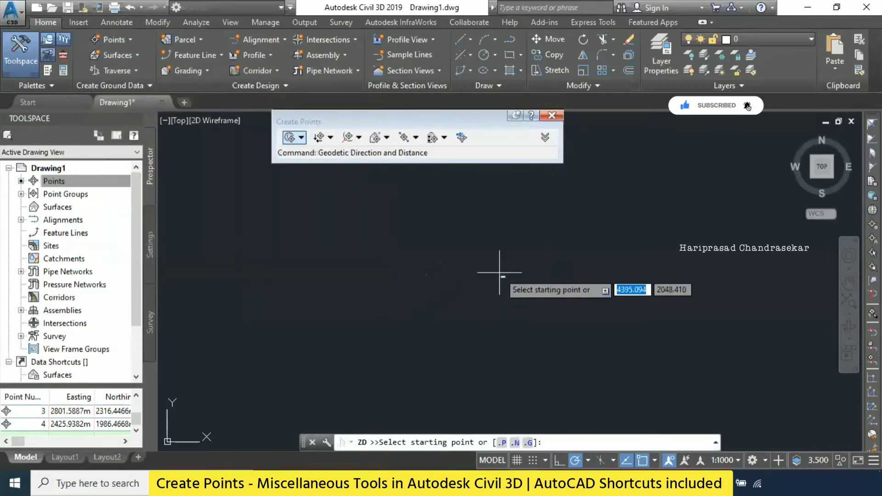
click(417, 302)
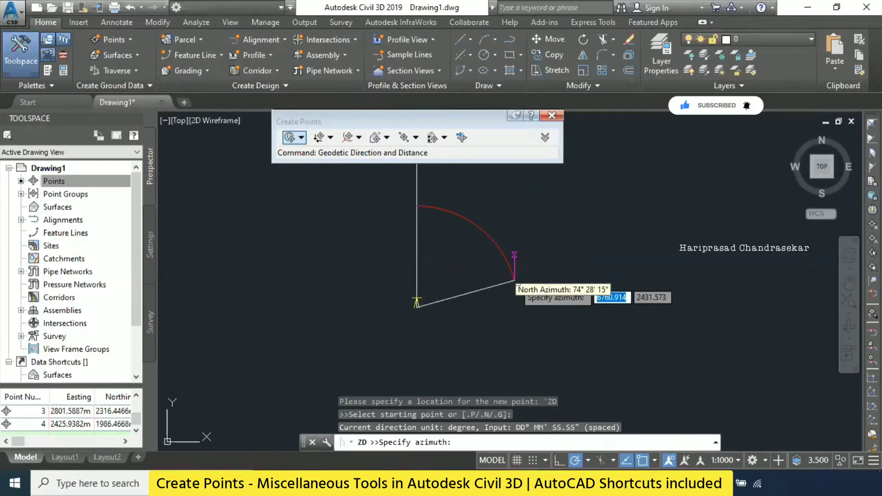
text(95)
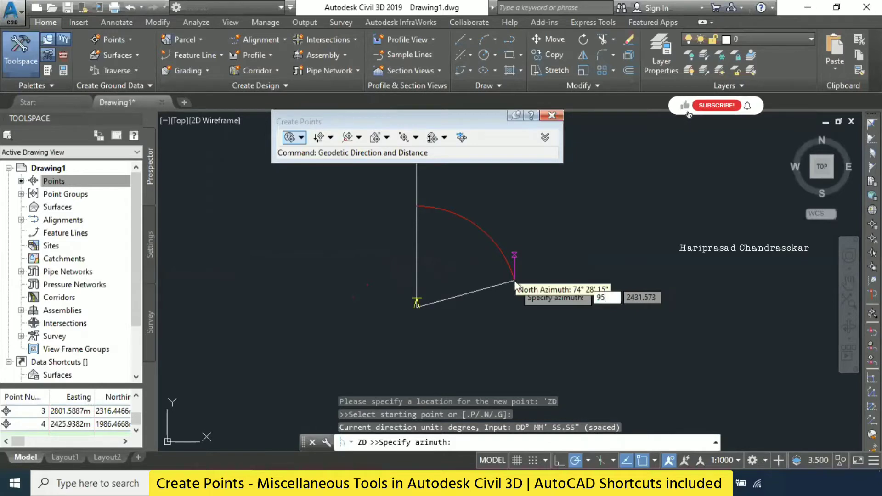
key(Return)
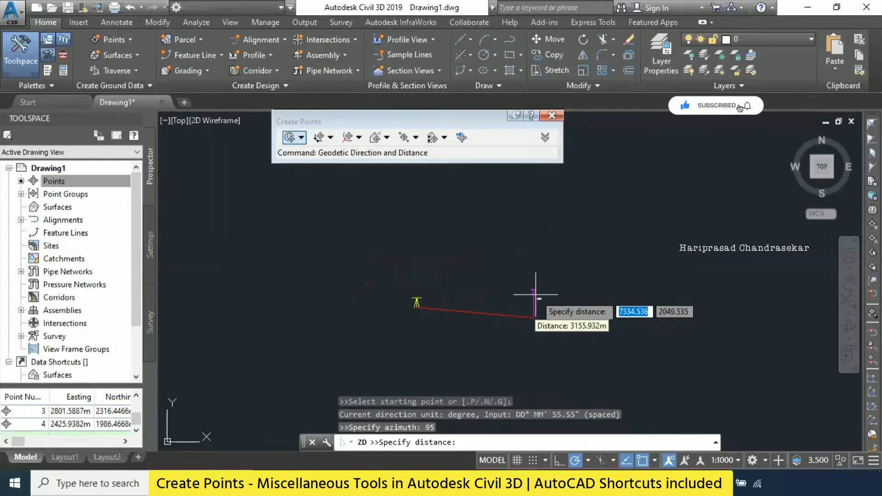
text(3000)
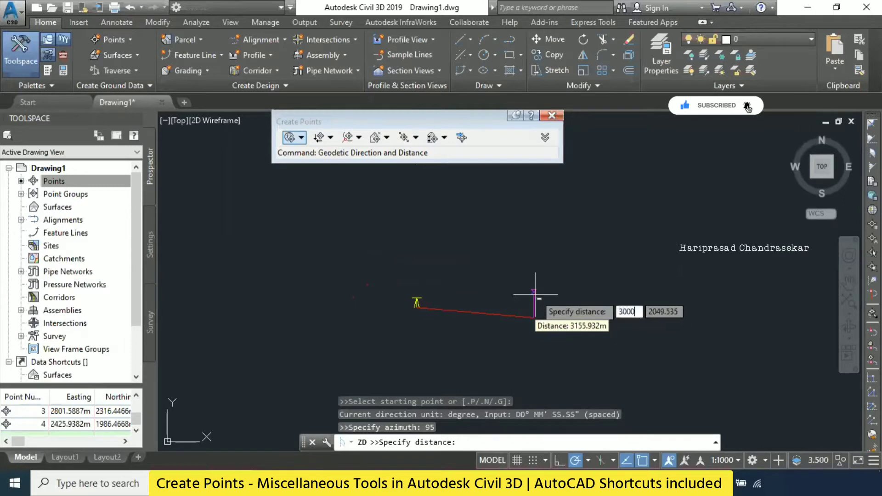
key(Return)
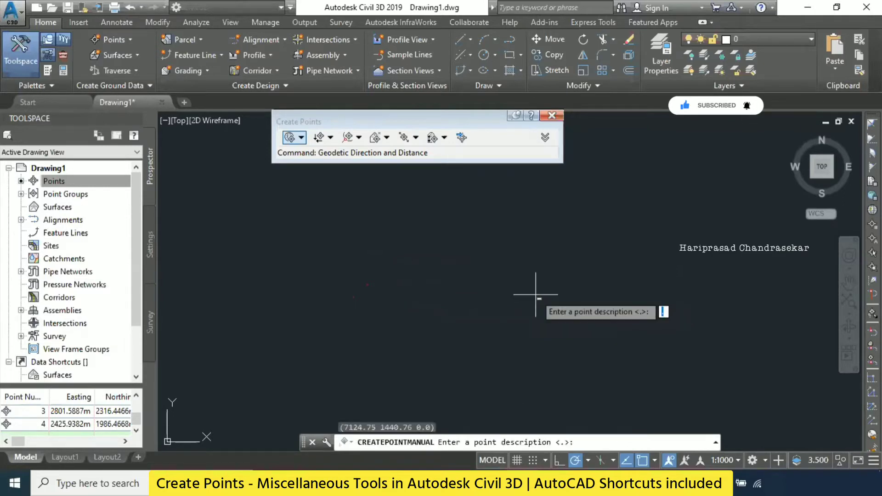
- Give the azimuth point description P1 and elevation 10, end the command, and check the new entry in the point list
text(P1)
key(Return)
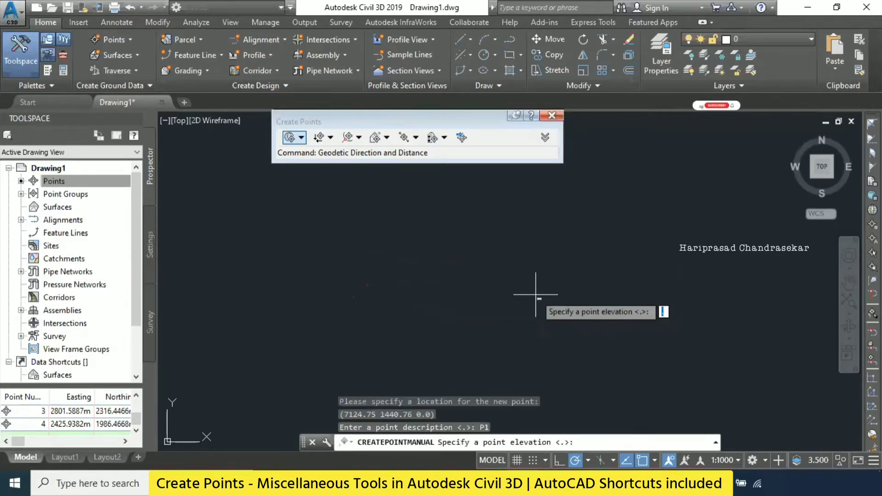
text(10)
key(Return)
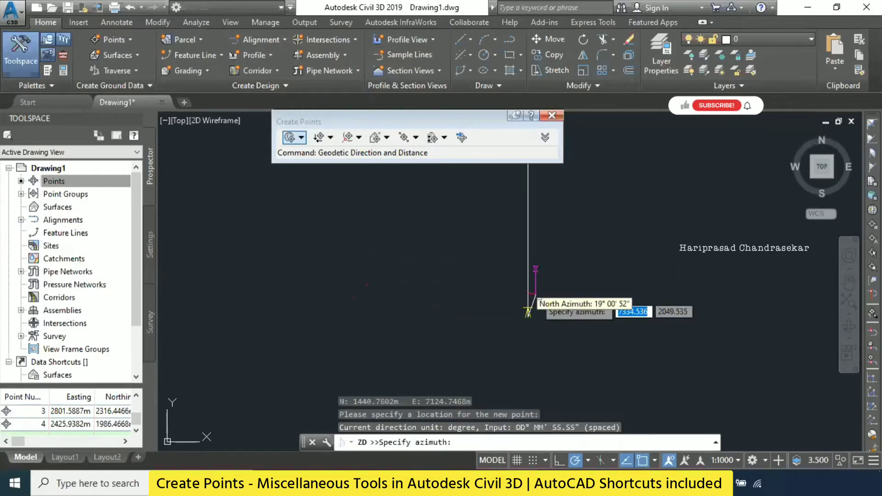
key(Escape)
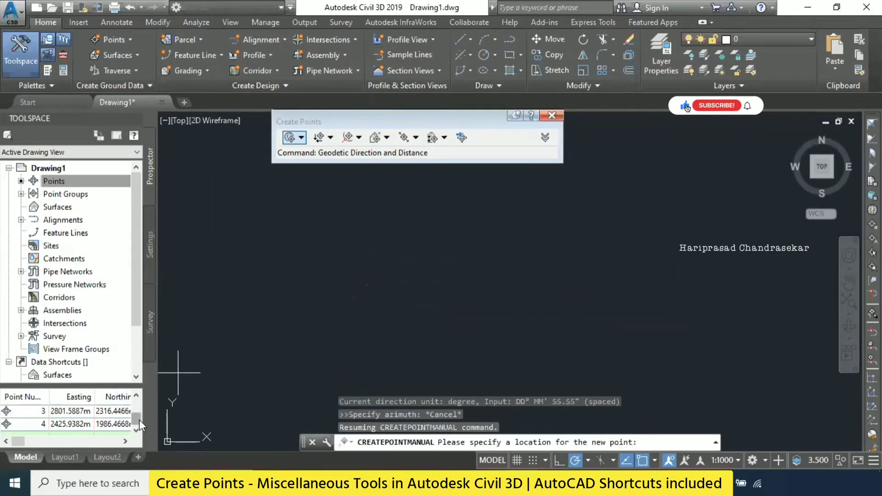
key(Escape)
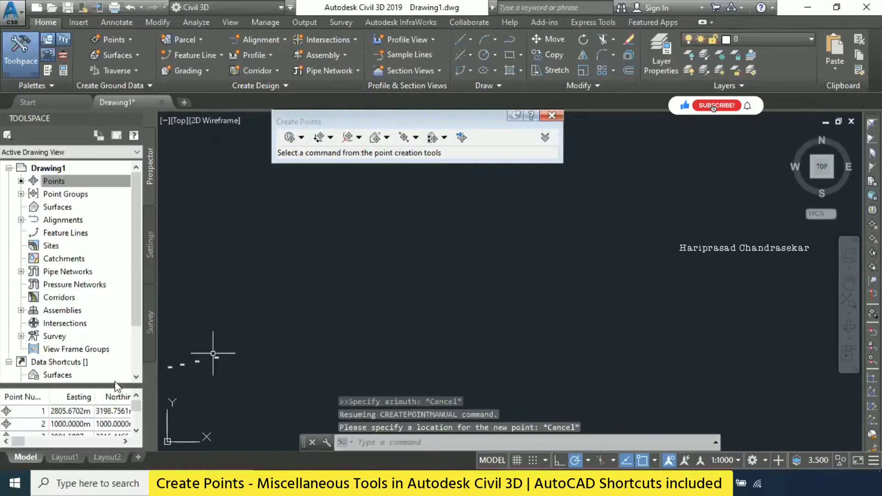
scroll(139, 411, down, 1)
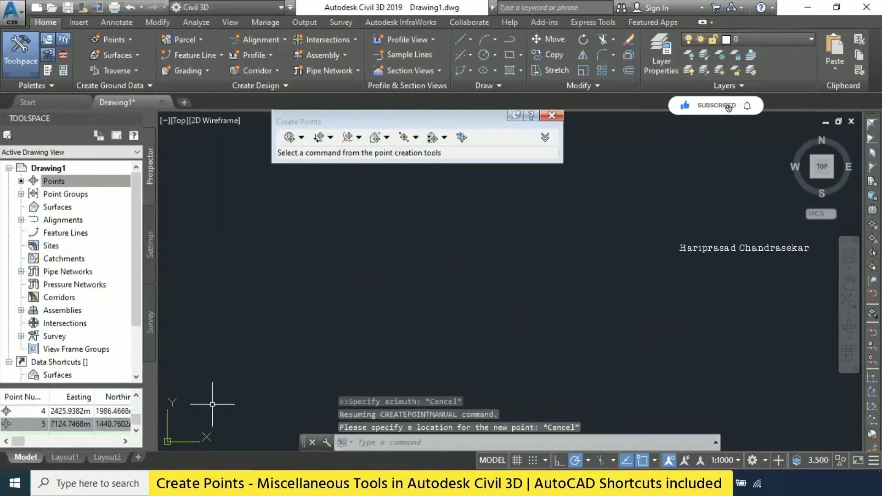
key(Escape)
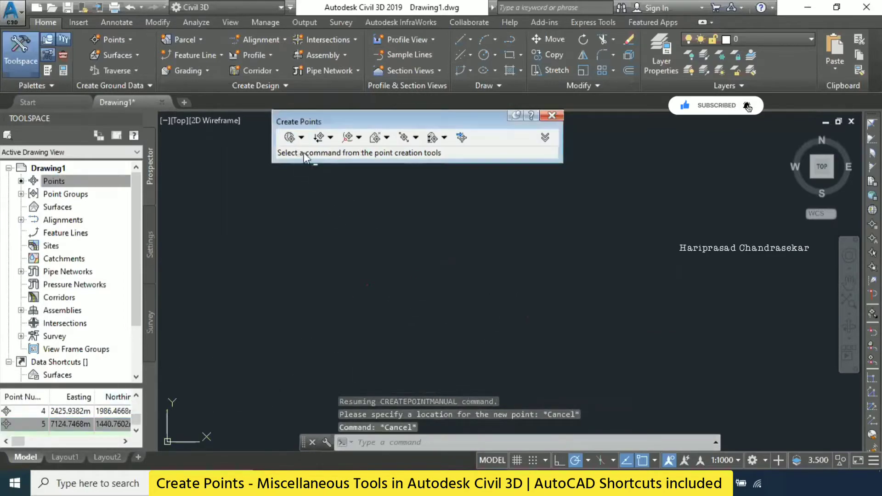
click(111, 40)
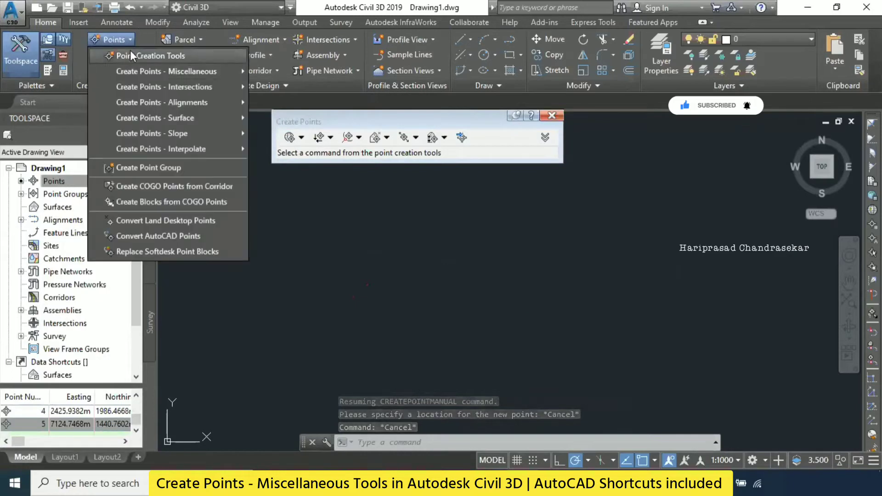
mouse_move(186, 71)
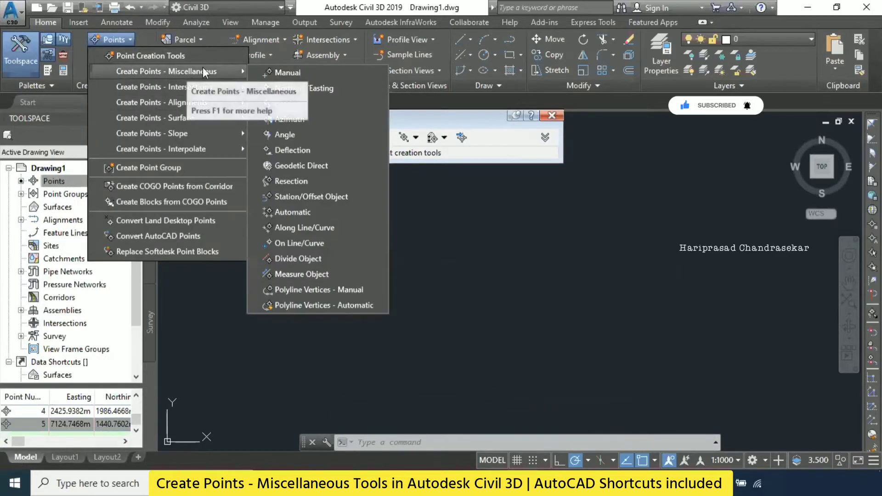
click(302, 165)
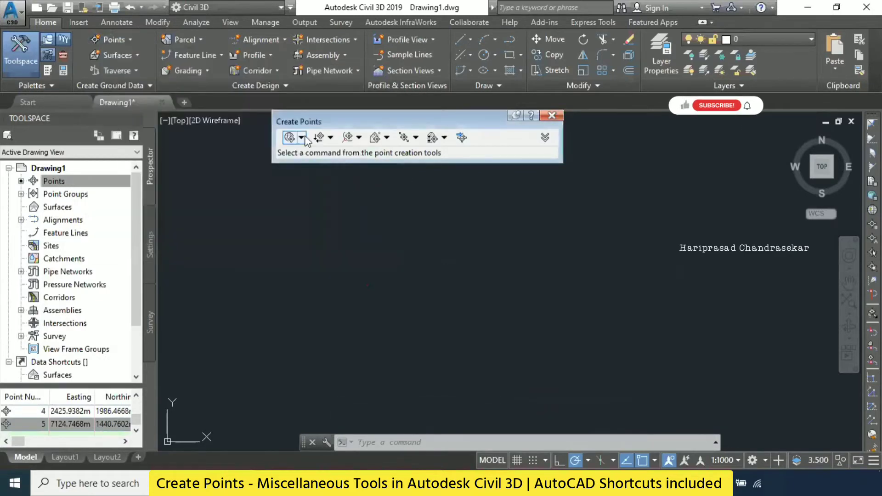
click(302, 137)
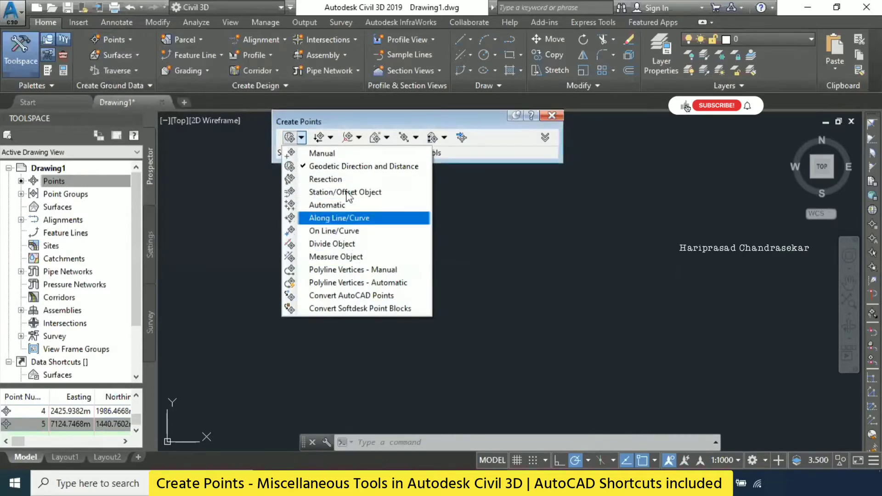
click(131, 40)
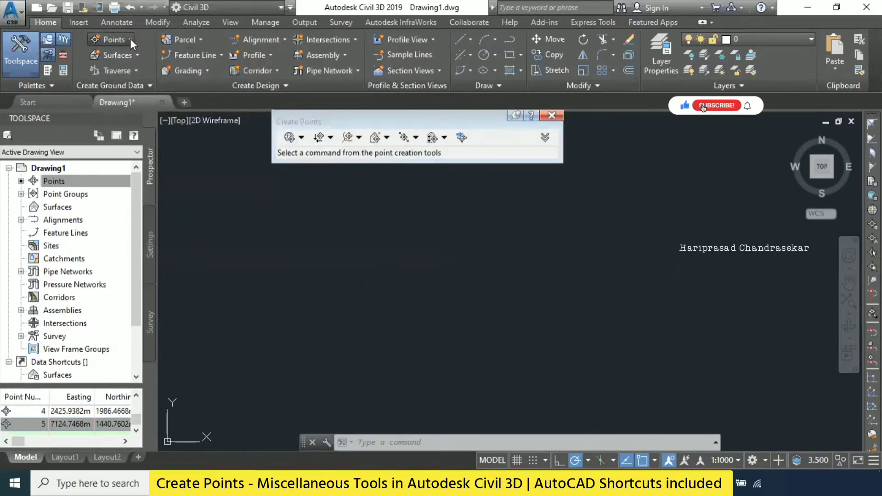
- Try to create a point by the Angle method, picking a reference line near the azimuth point, and leave the command
click(131, 39)
mouse_move(170, 70)
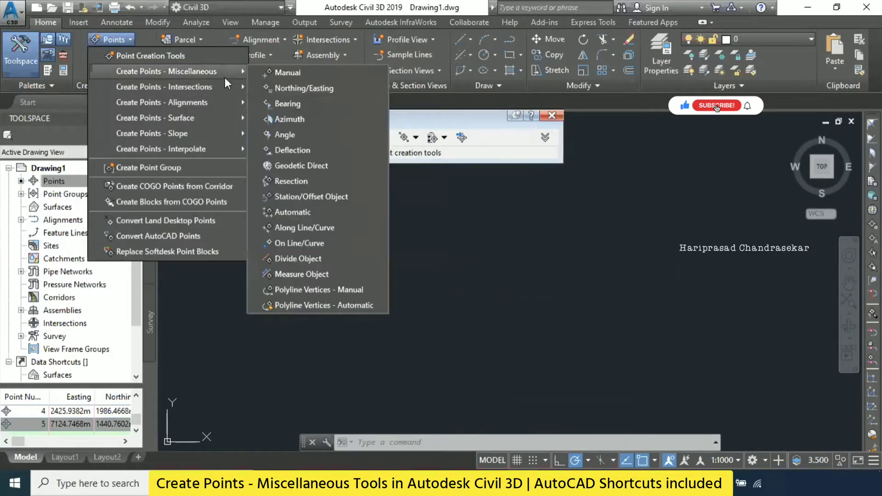
click(291, 134)
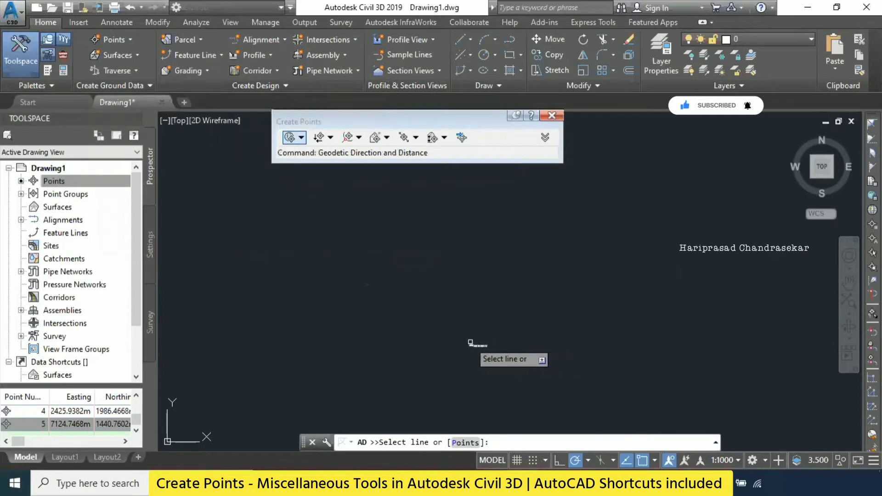
click(543, 318)
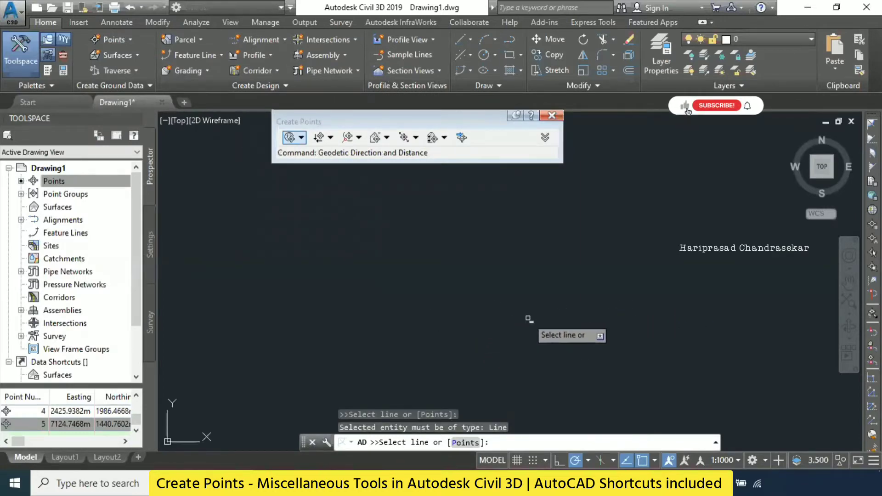
click(473, 258)
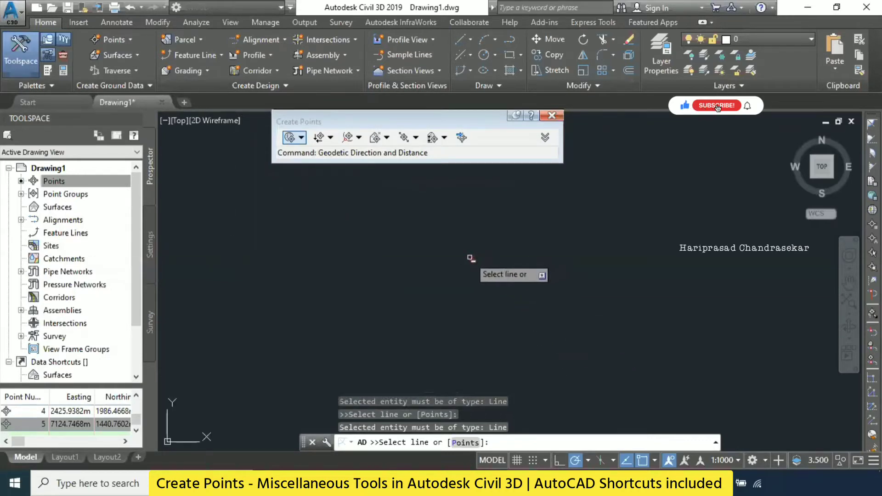
key(Escape)
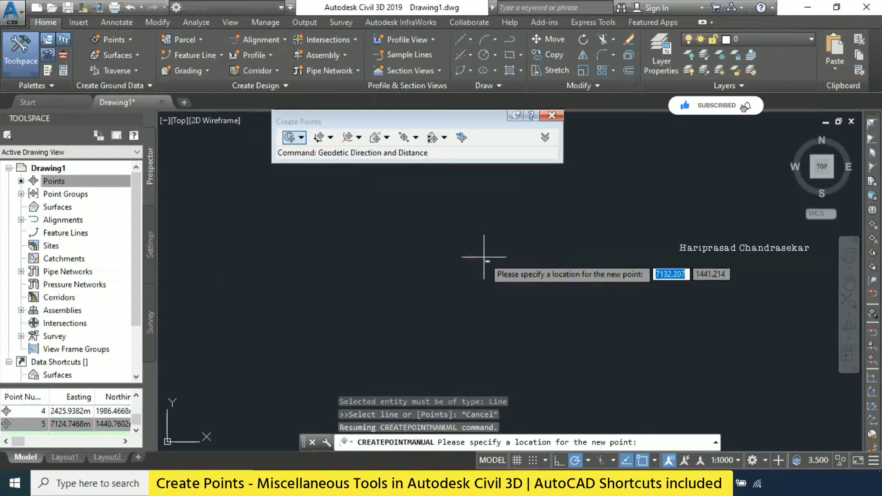
key(Escape)
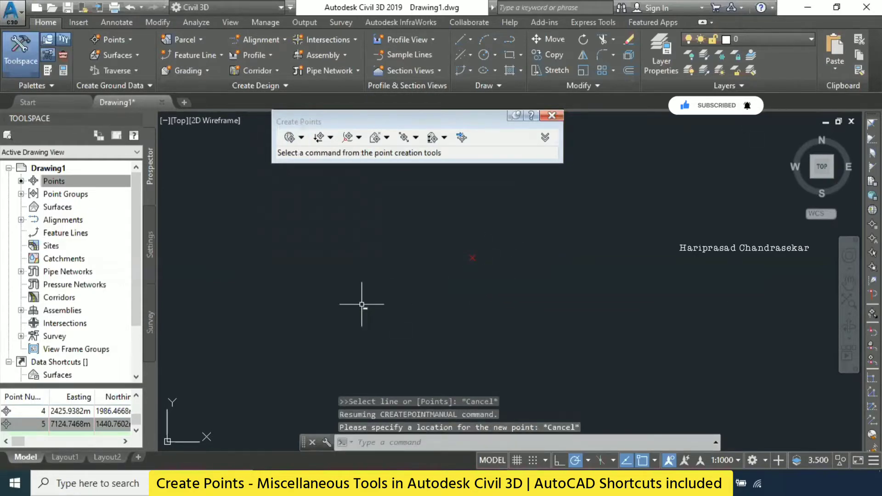
- Place a plain AutoCAD point with the POINT command, southwest of the red azimuth point marker, and end the command
text(point)
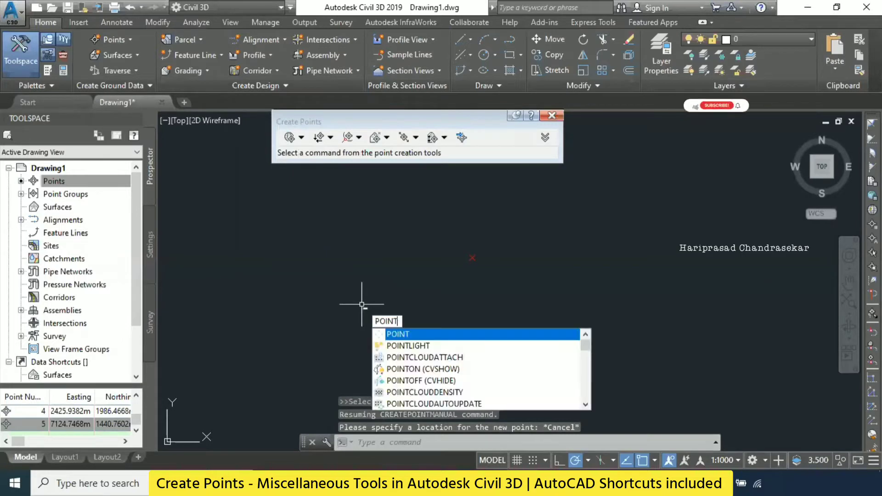
key(Return)
key(Escape)
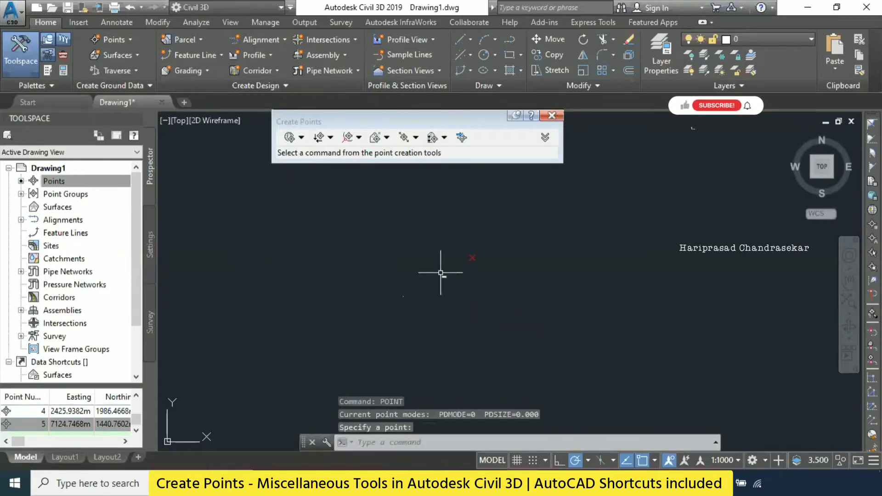
key(Escape)
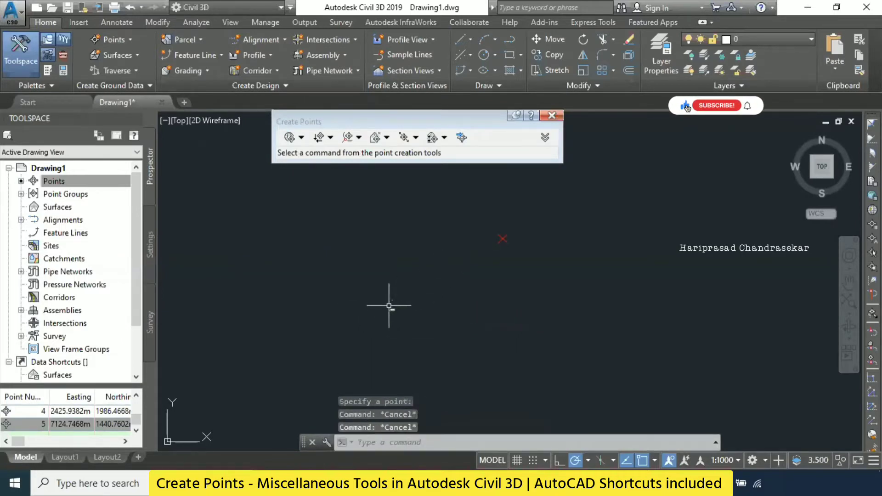
key(Escape)
key(Escape)
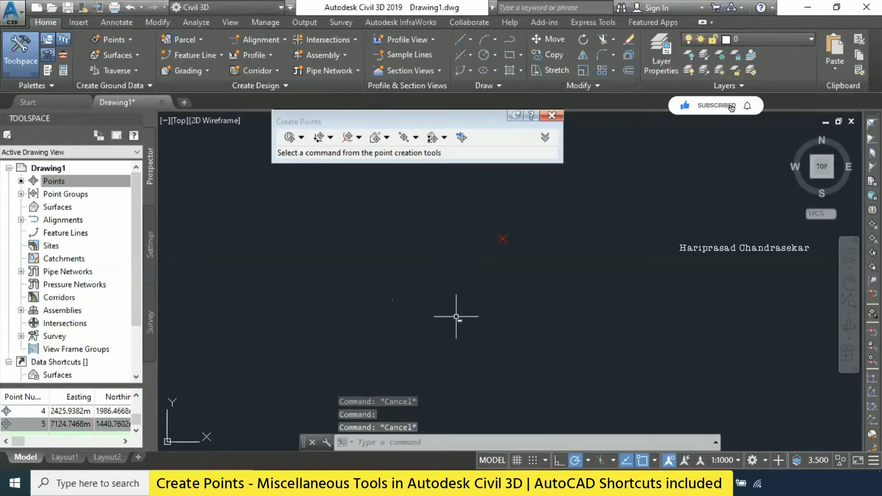
- Set the AutoCAD point style to the plain X symbol with PTYPE and compare the plain point with the created point markers
text(pty)
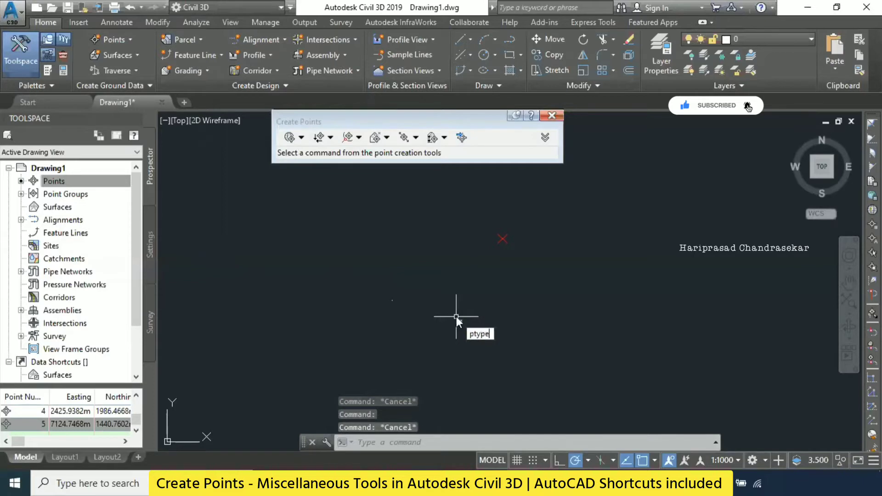
text(pe)
key(Return)
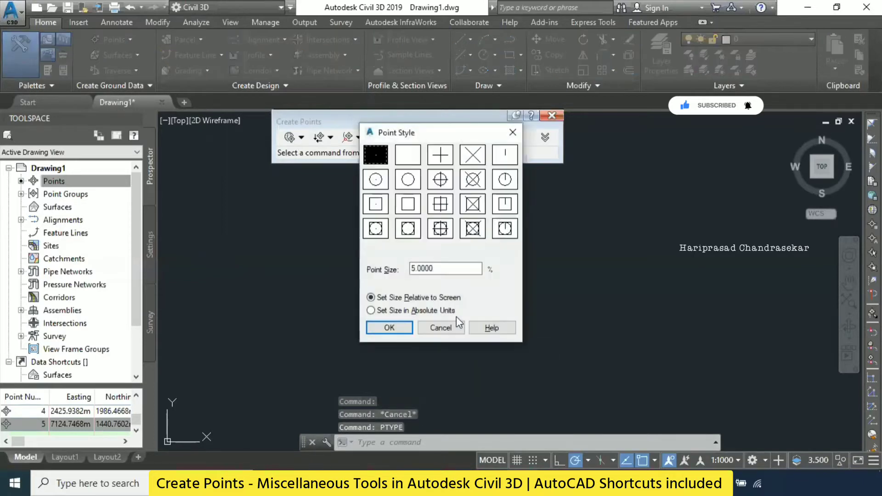
click(472, 155)
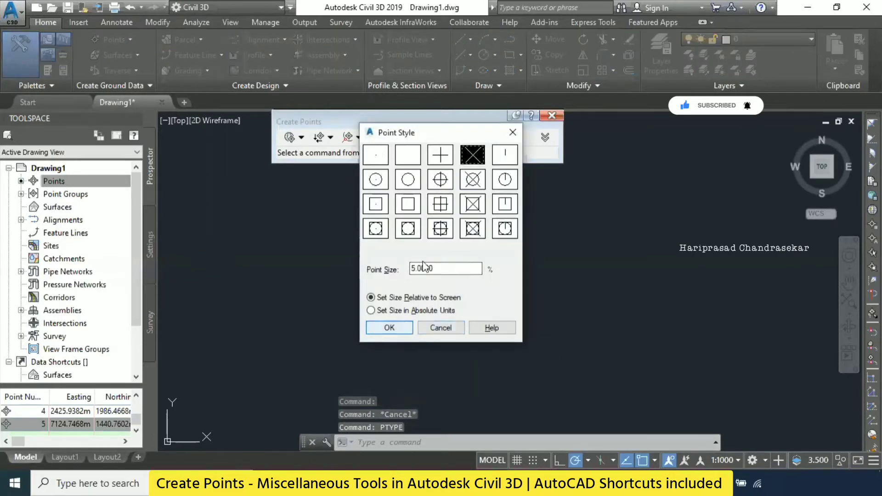
click(399, 327)
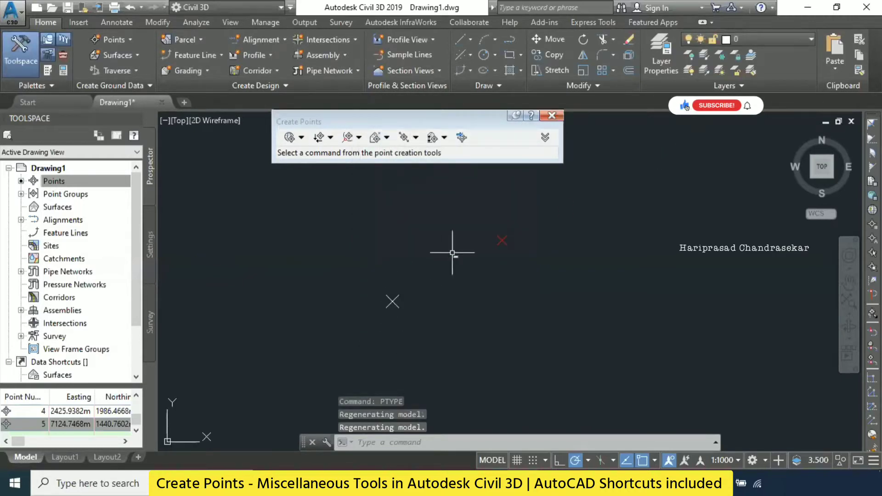
click(129, 421)
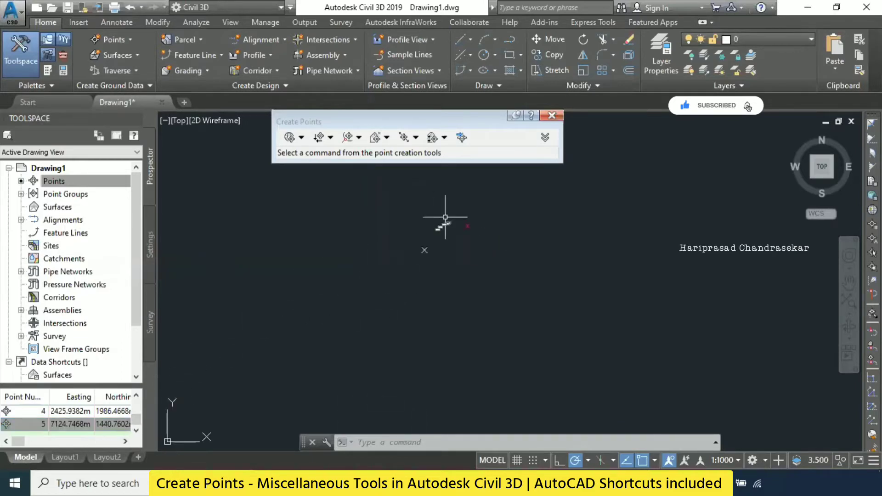
scroll(686, 268, up, 5)
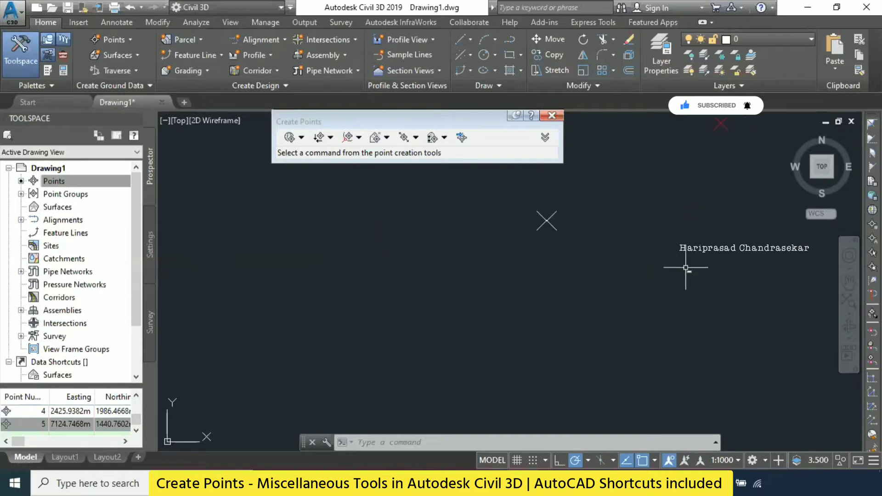
middle_drag(600, 239, 471, 340)
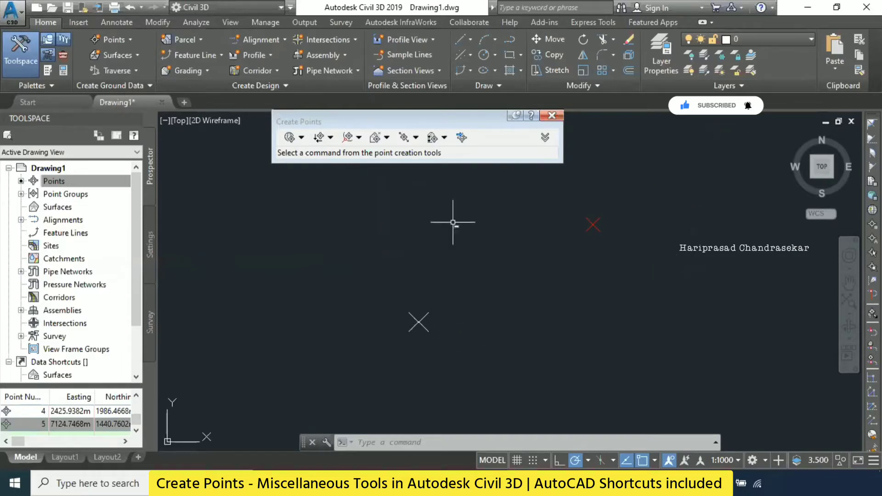
click(301, 138)
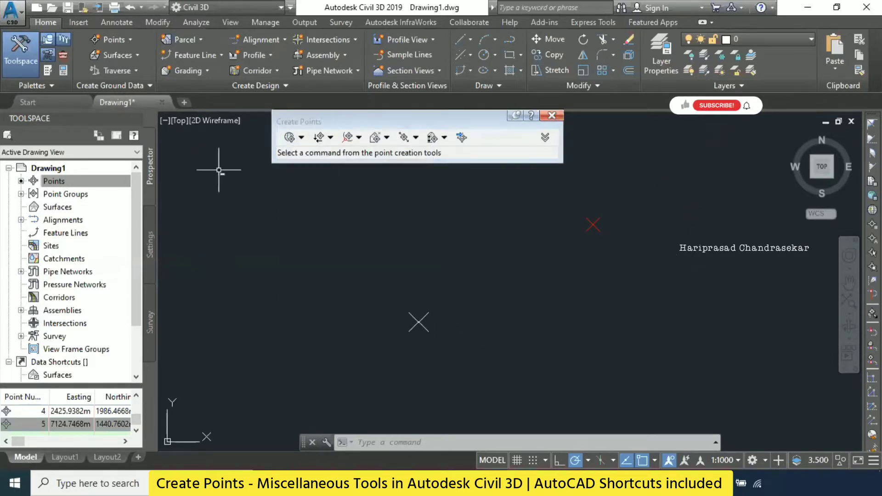
click(129, 39)
mouse_move(182, 72)
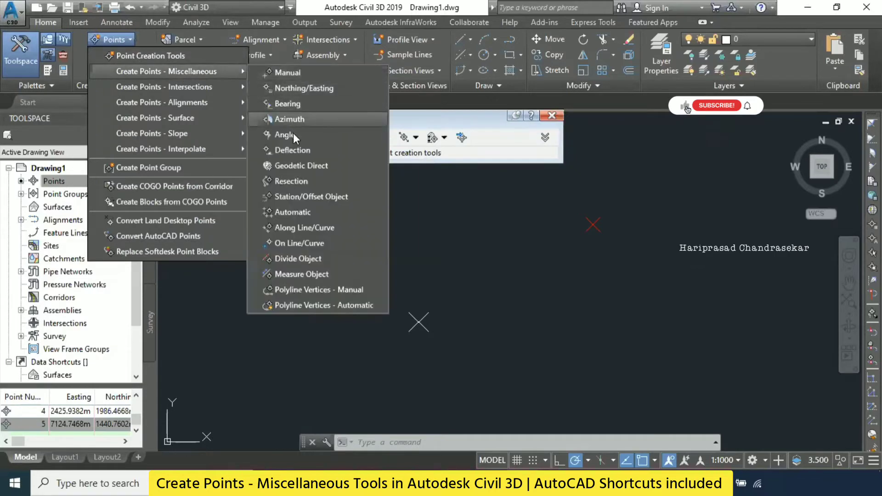
click(491, 232)
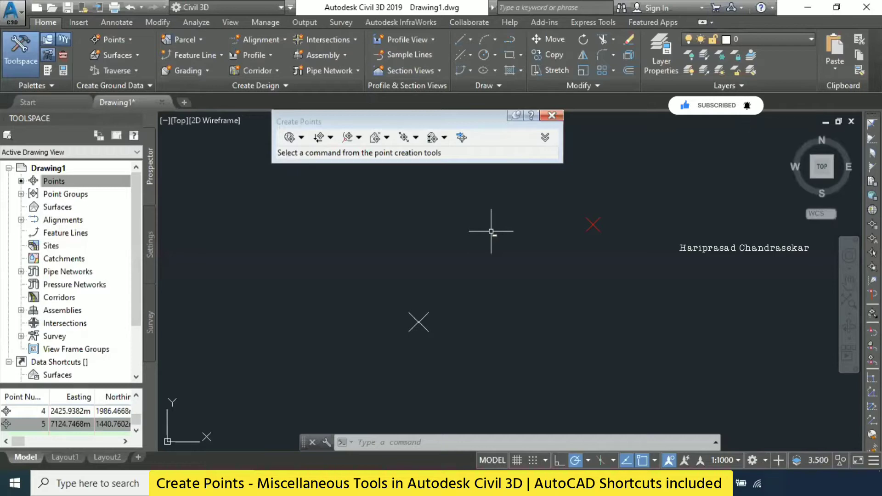
- Start point creation by Angle and define the reference line with two points, from the plain AutoCAD point toward the northeast
click(418, 320)
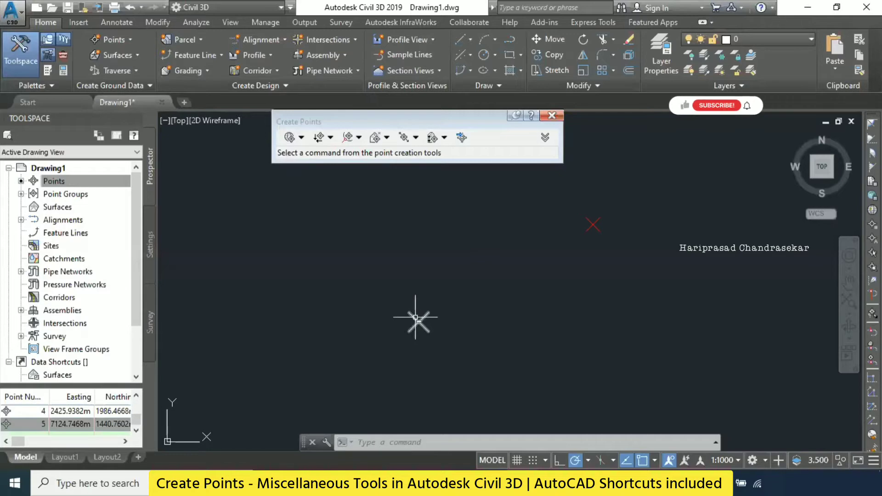
click(122, 38)
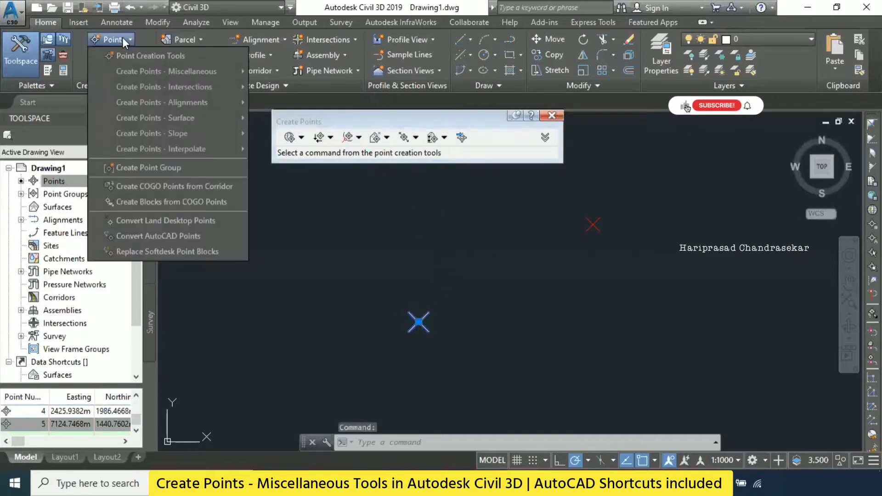
mouse_move(175, 70)
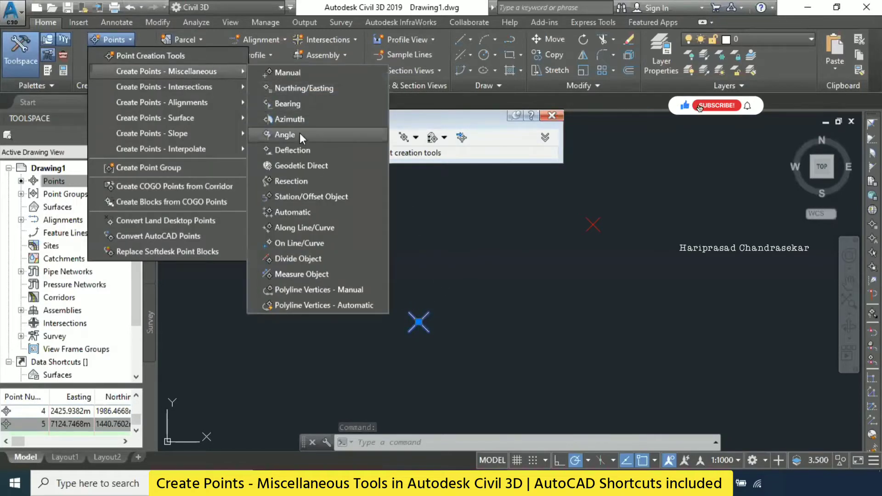
click(293, 134)
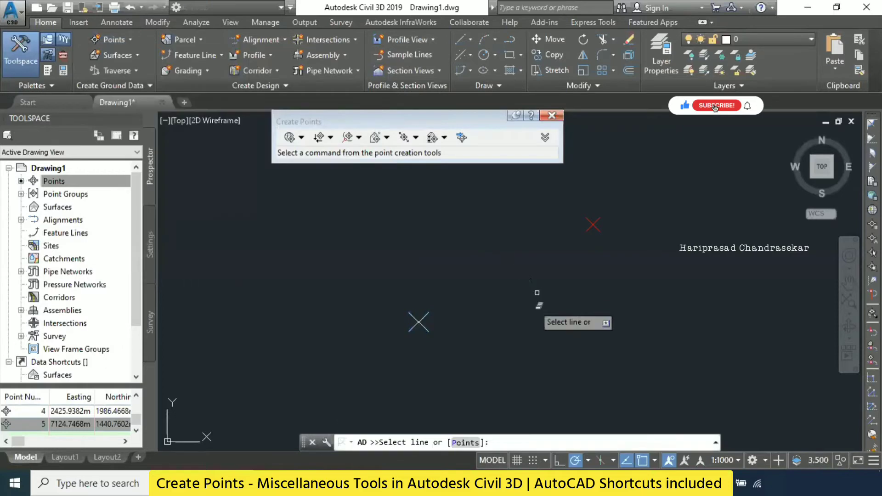
click(429, 316)
scroll(422, 333, up, 3)
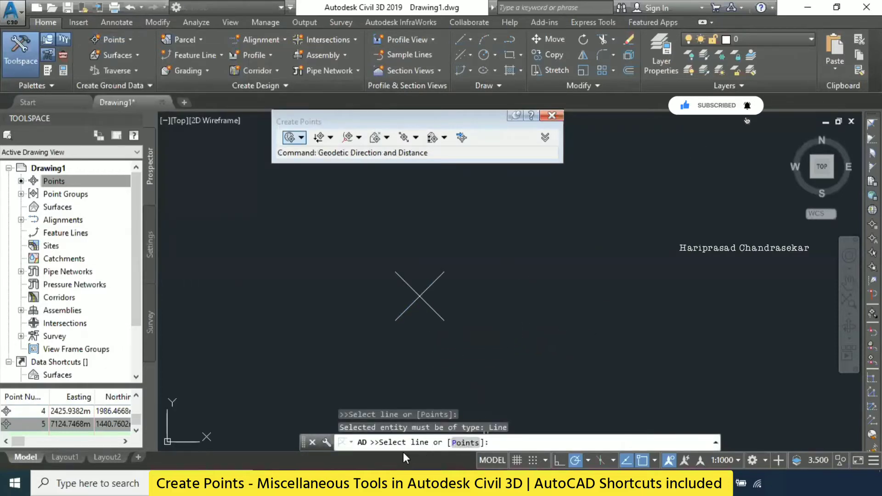
click(465, 443)
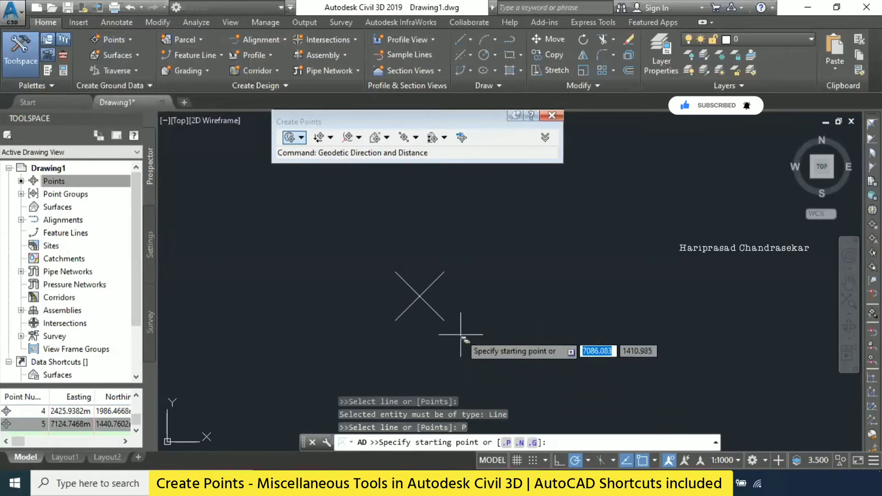
click(419, 297)
click(625, 181)
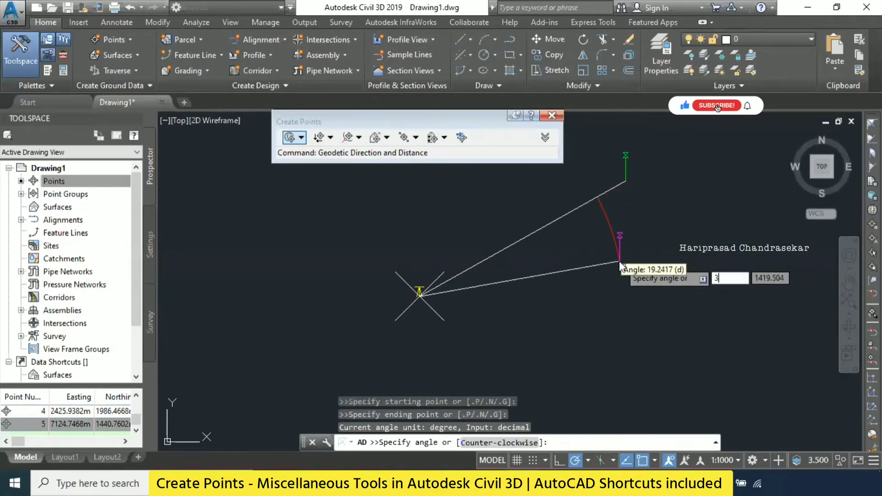
- Locate the new point at an angle of 30 degrees and a distance of 20 m from the plain AutoCAD point
text(30)
key(Return)
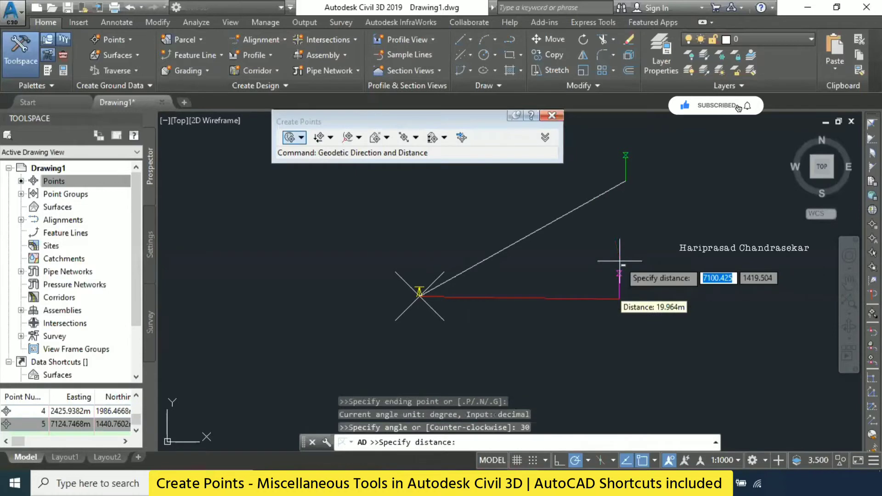
text(20)
key(Return)
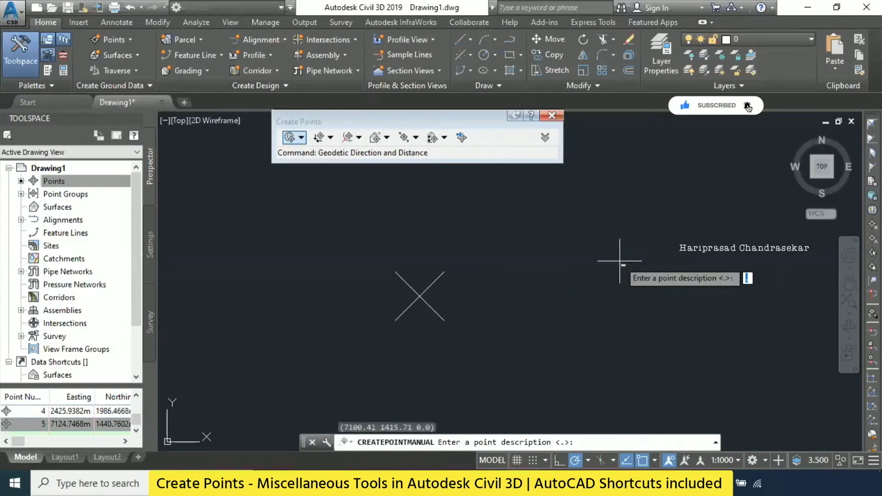
- Give the 30-degree angle point the description P1 and elevation 10, and end the command
text(P1)
key(Return)
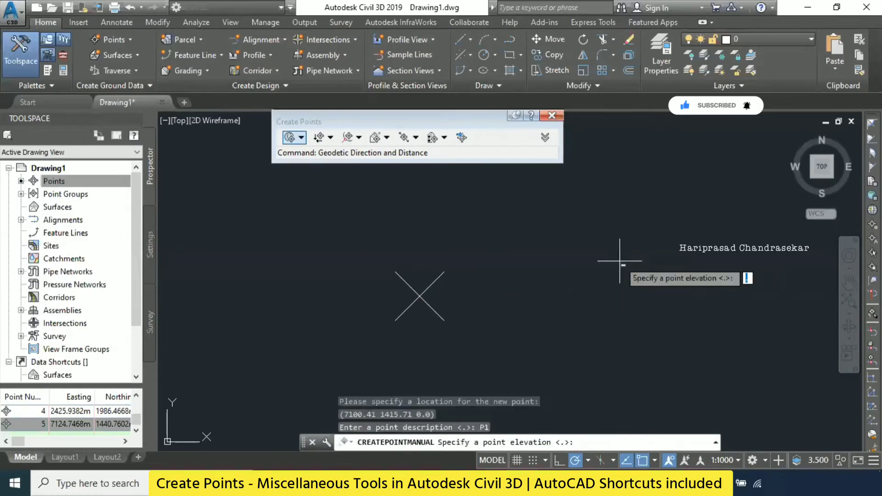
text(10)
key(Return)
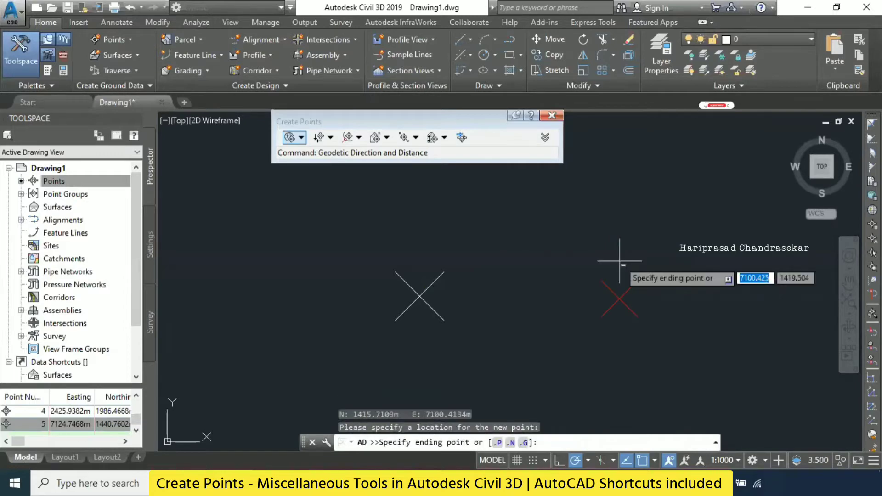
key(Escape)
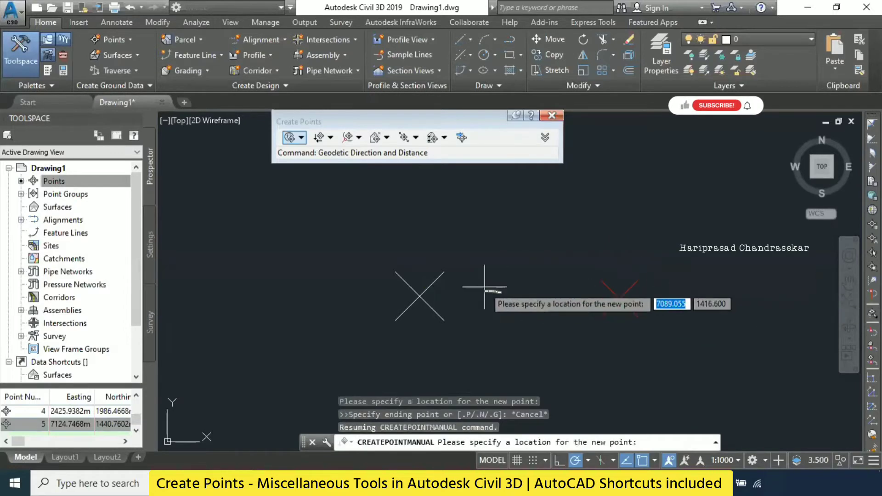
key(Escape)
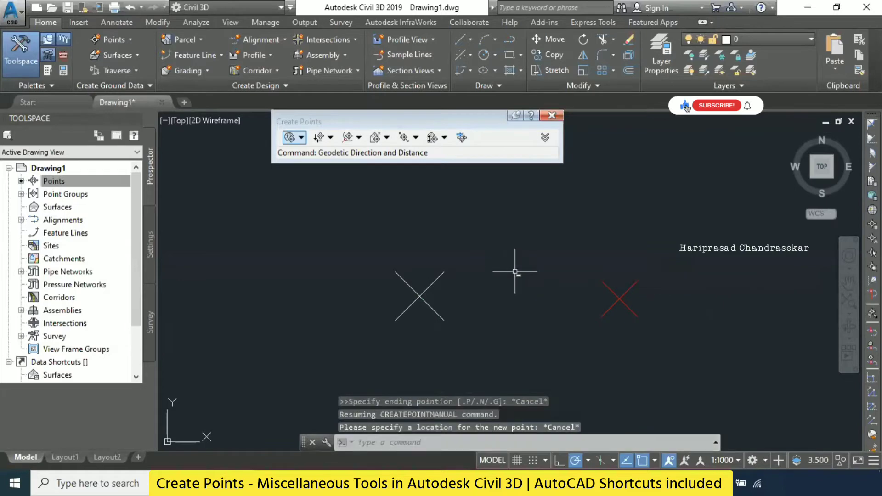
- Start another point by Angle and define its two-point reference line from the red point marker to the plain AutoCAD point
click(123, 38)
mouse_move(175, 73)
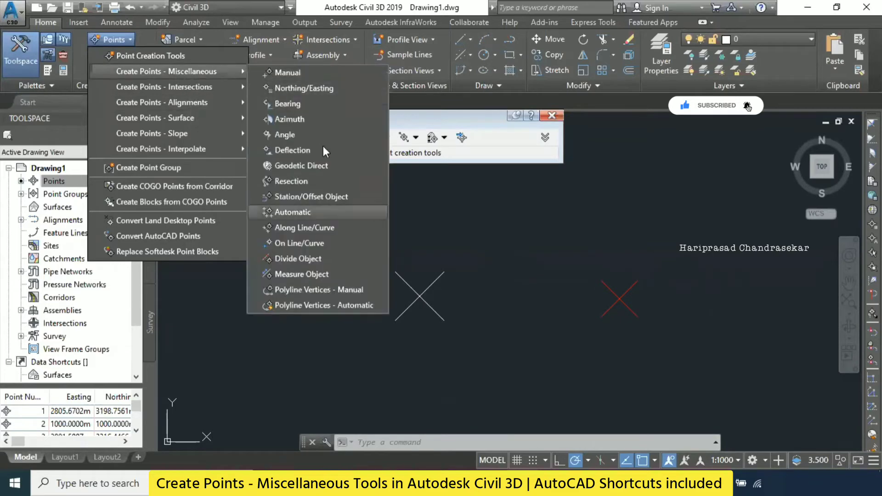
click(299, 134)
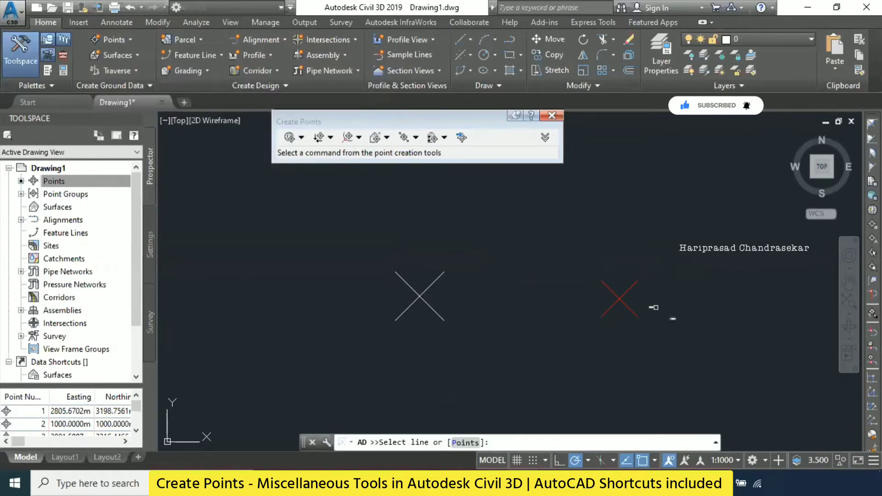
middle_drag(670, 309, 507, 343)
click(466, 443)
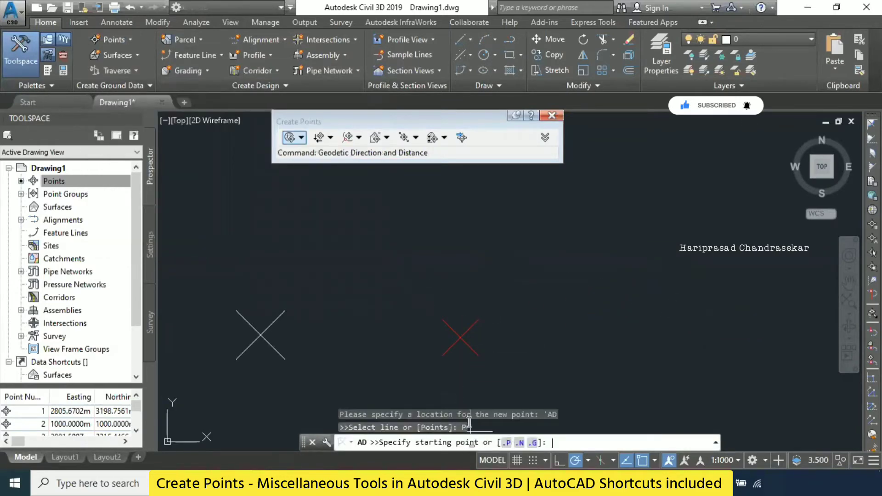
click(460, 338)
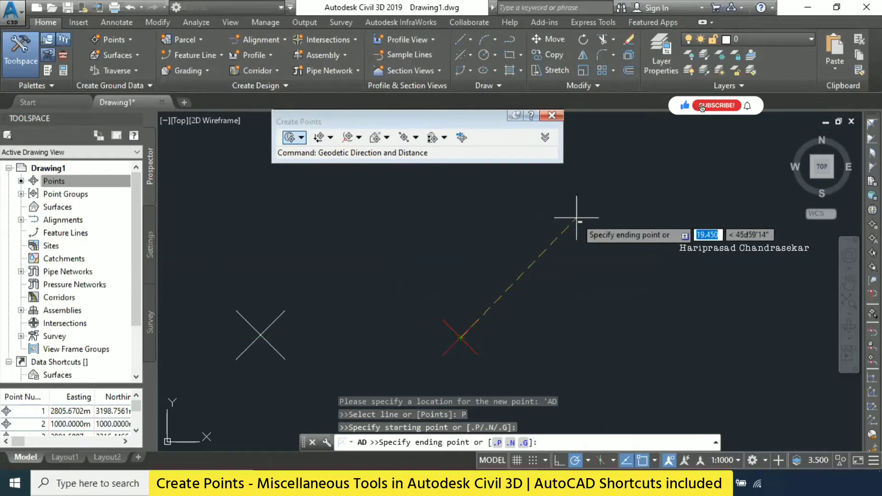
click(260, 335)
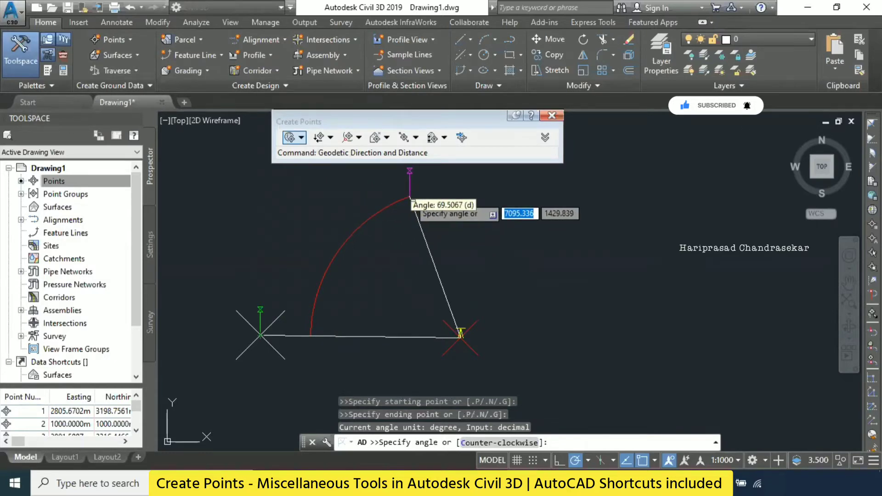
- Locate the second angle point at 75 degrees and a distance of 10 m from the red point marker
text(75)
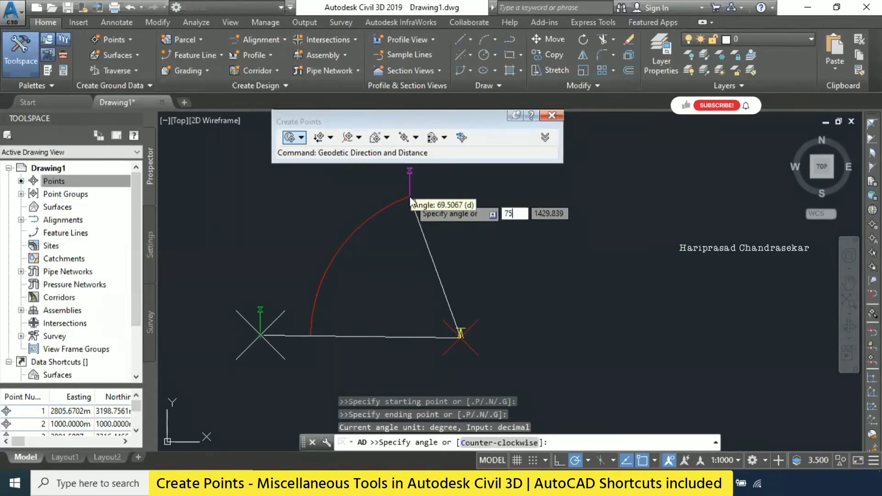
key(Return)
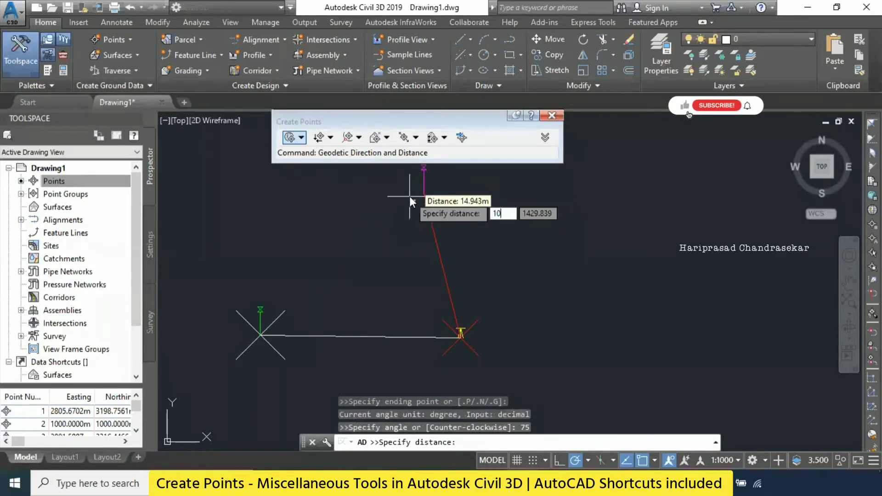
key(Return)
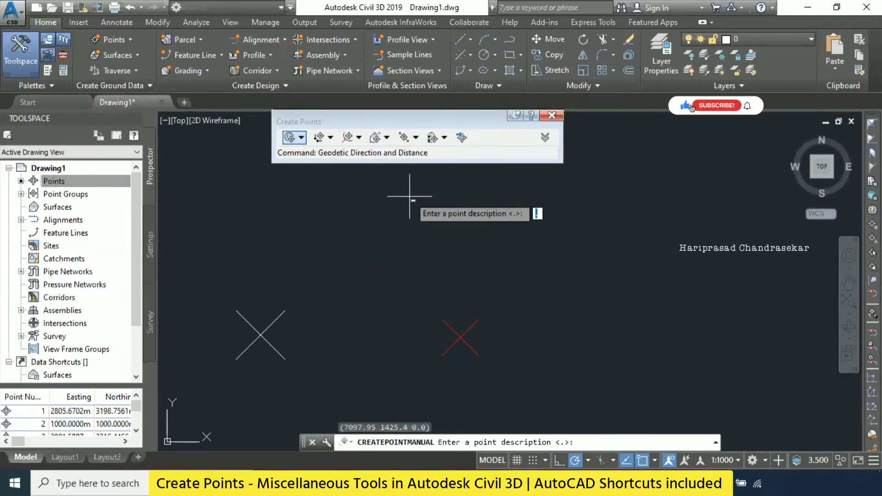
- Give the 75-degree angle point the description P1 and elevation 10, and end the command
text(P1)
key(Return)
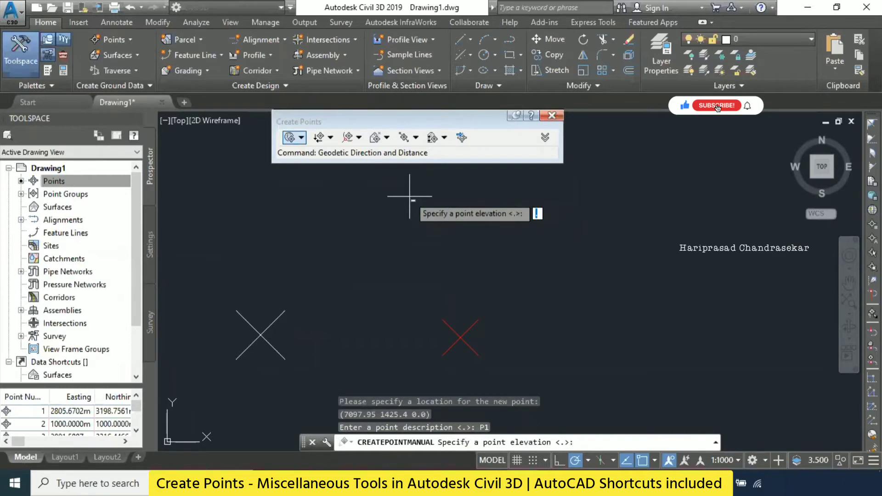
key(Return)
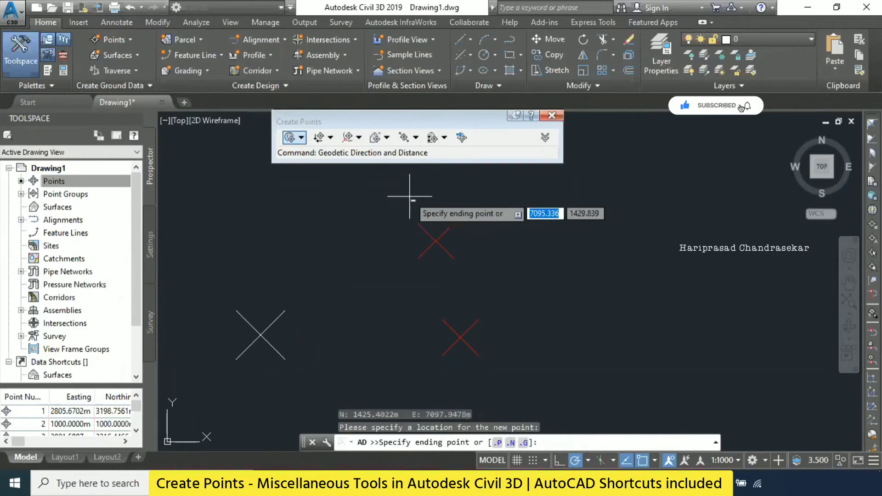
key(Escape)
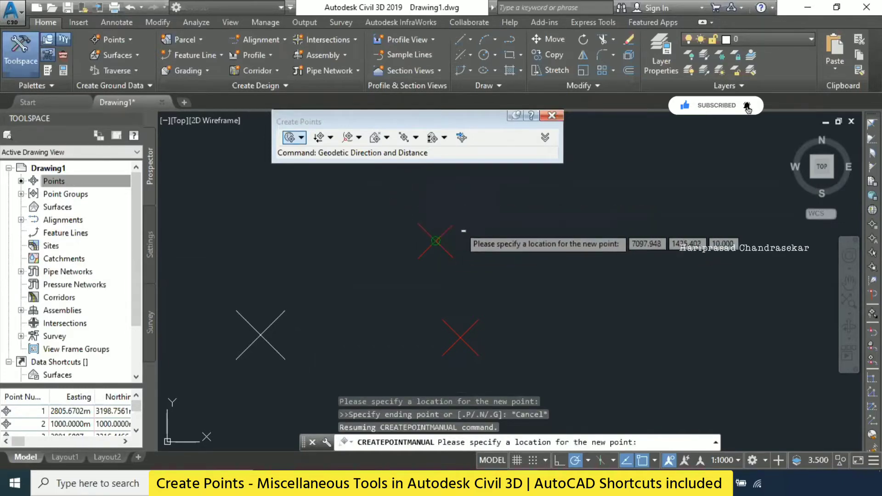
key(Escape)
key(Escape)
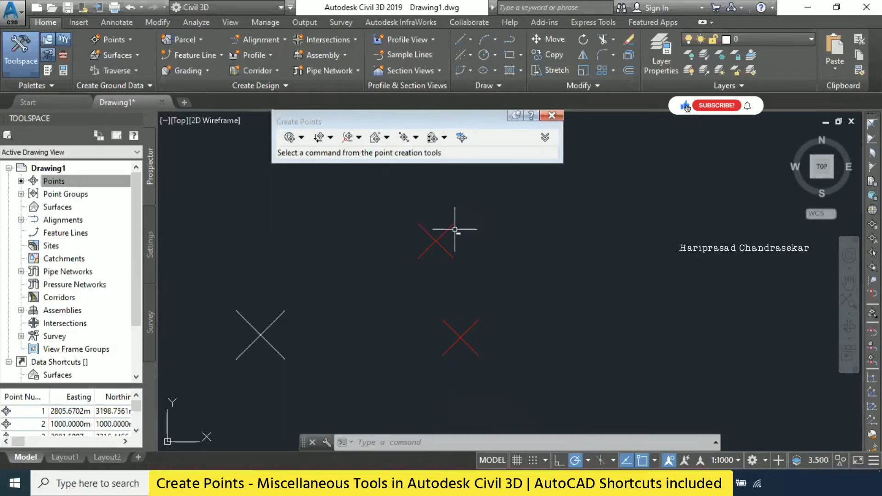
click(114, 40)
mouse_move(219, 71)
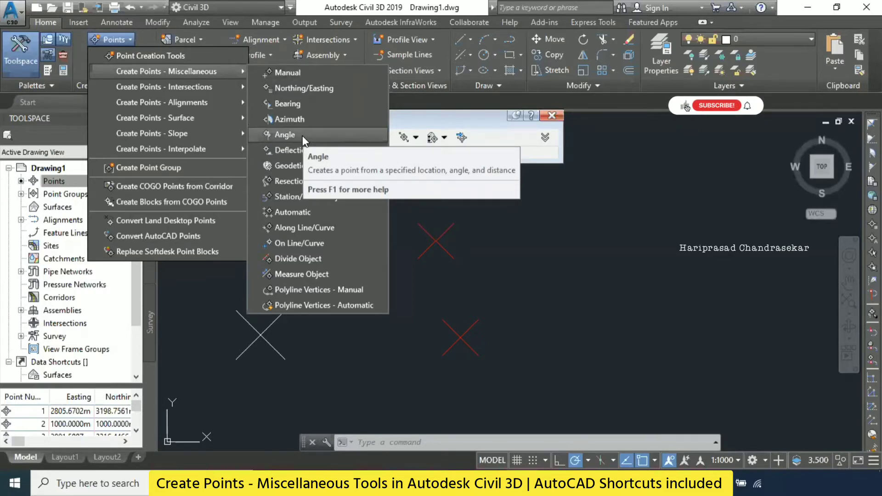
click(344, 349)
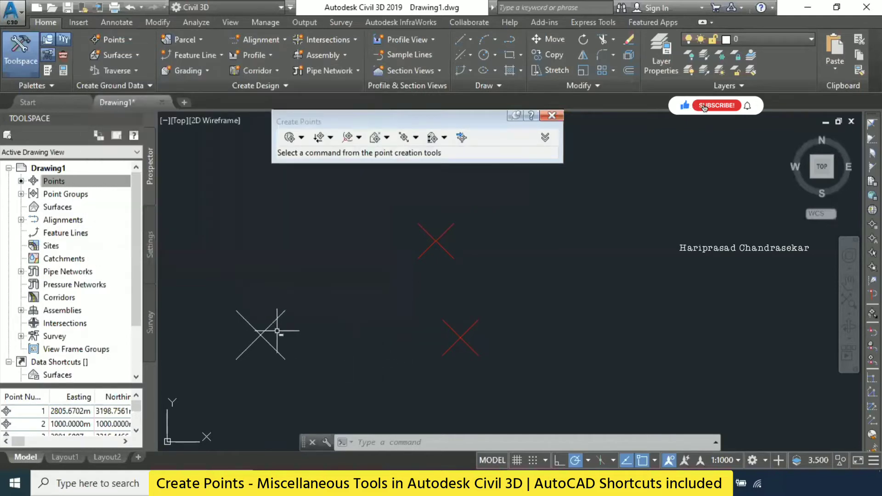
- Compare the plain AutoCAD point with the created COGO points and select the point made with the 75-degree angle
middle_drag(274, 330, 314, 322)
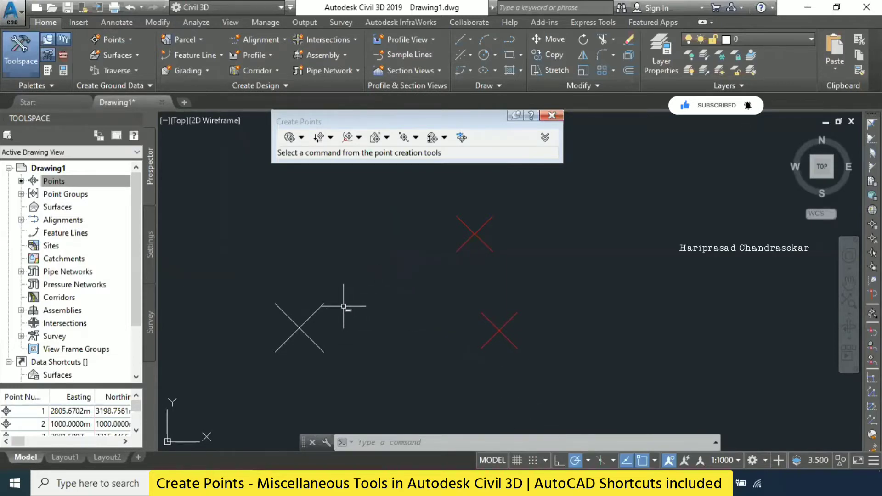
click(307, 315)
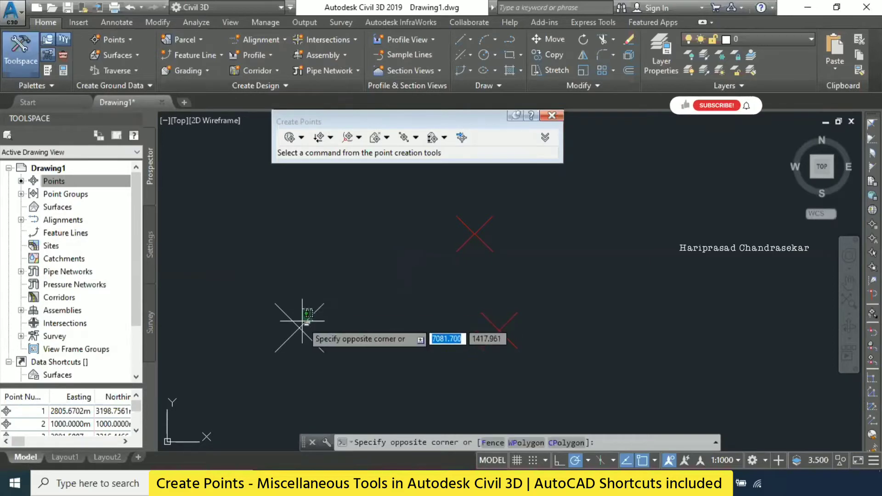
click(300, 329)
key(Escape)
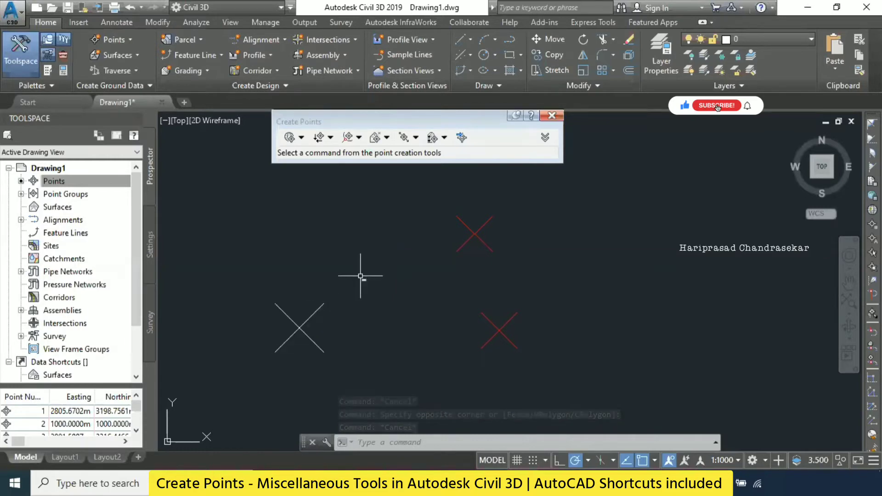
click(481, 238)
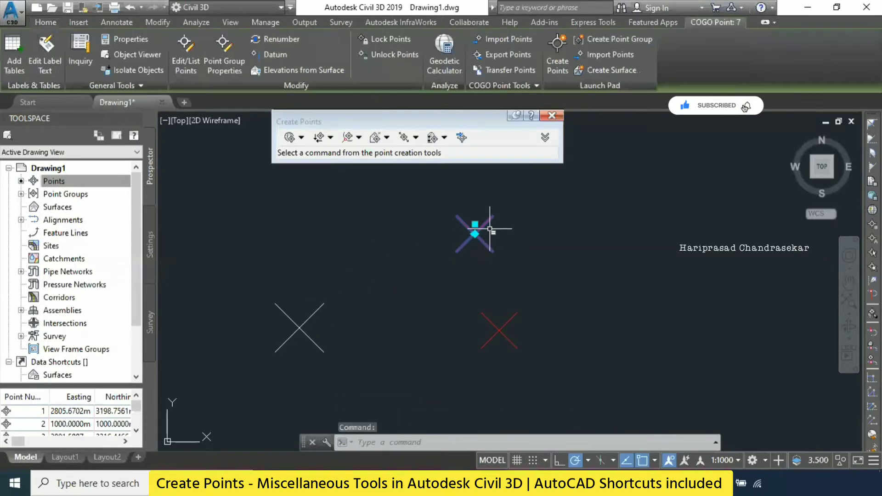
- Compare the COGO point at the reference location with the plain AutoCAD point by selecting each and checking the drawing's point list
key(Escape)
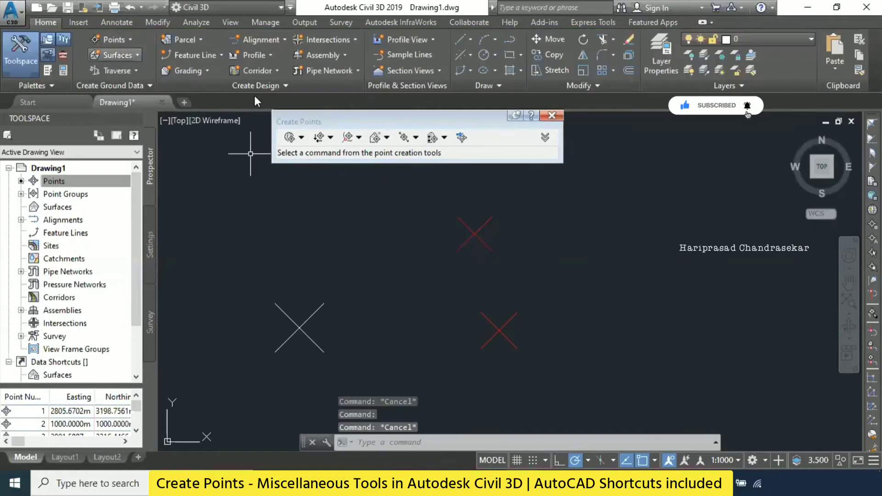
click(122, 39)
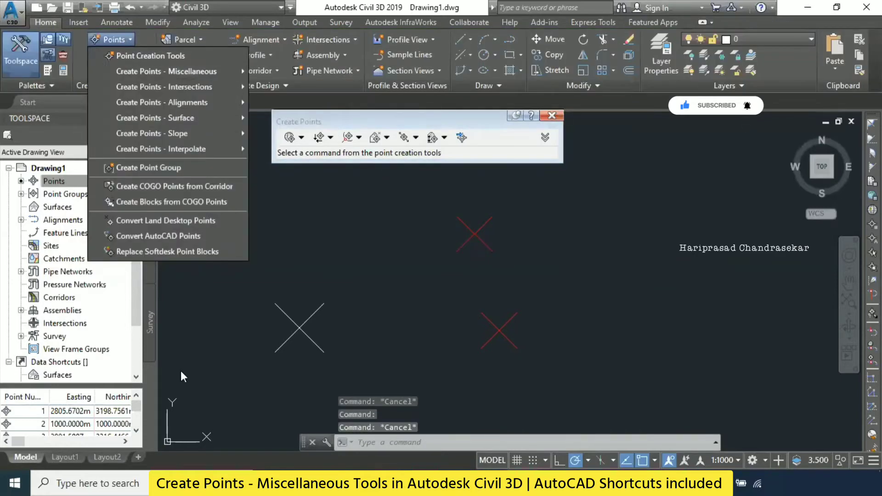
click(182, 390)
click(499, 327)
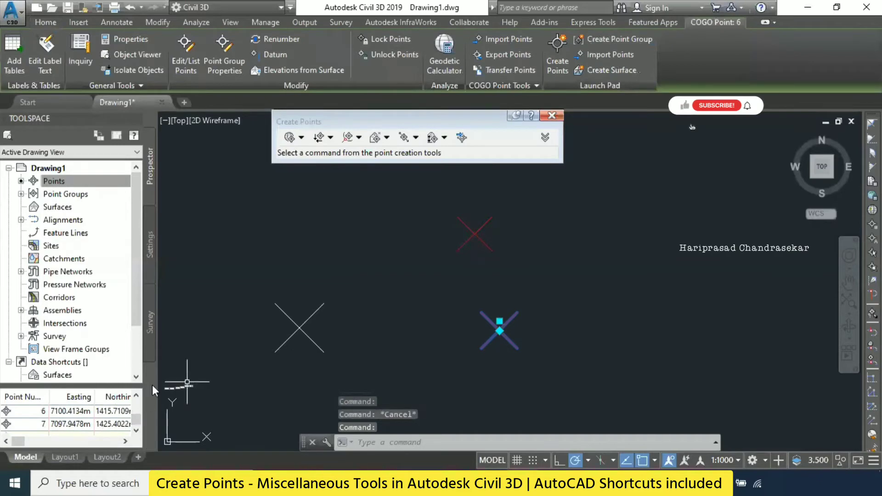
key(Escape)
click(292, 317)
click(284, 311)
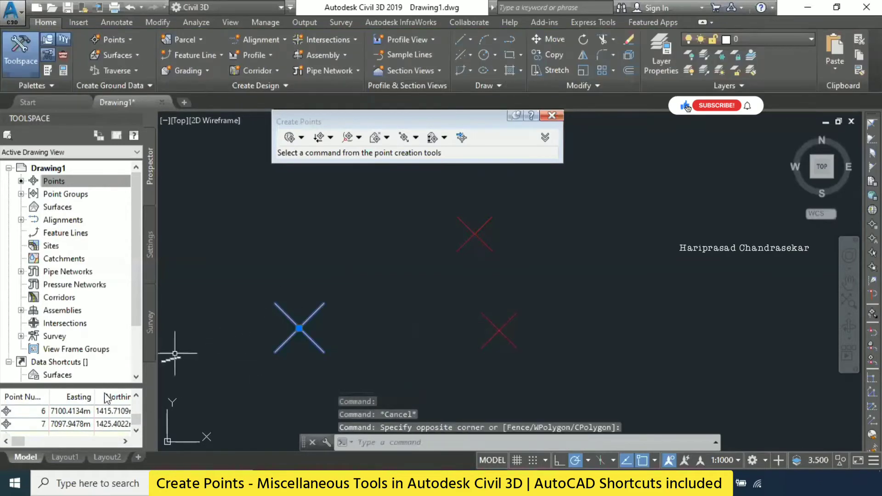
click(137, 430)
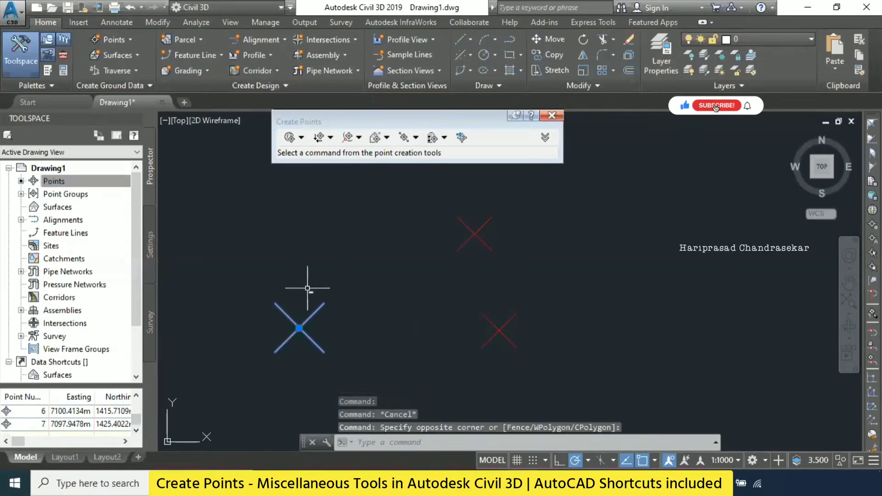
key(Escape)
click(290, 316)
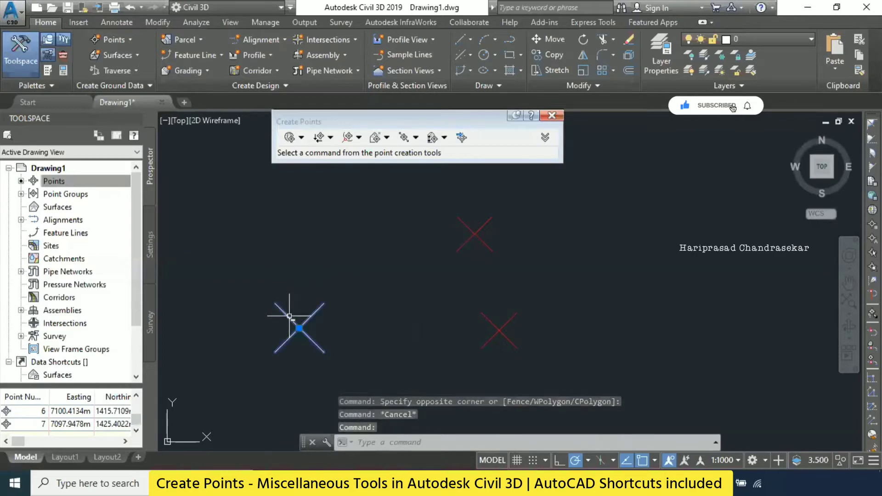
key(Escape)
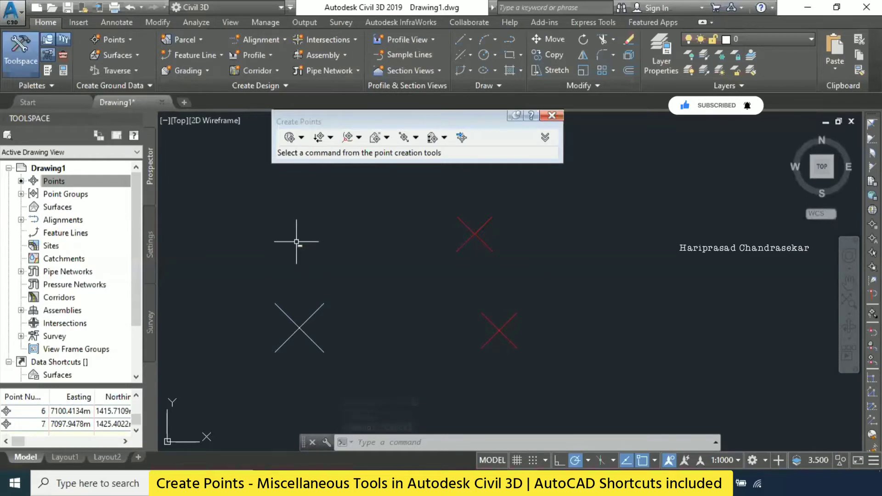
- Start a miscellaneous point by Deflection and define its two-point reference line from the lower red point to the plain AutoCAD point
click(119, 41)
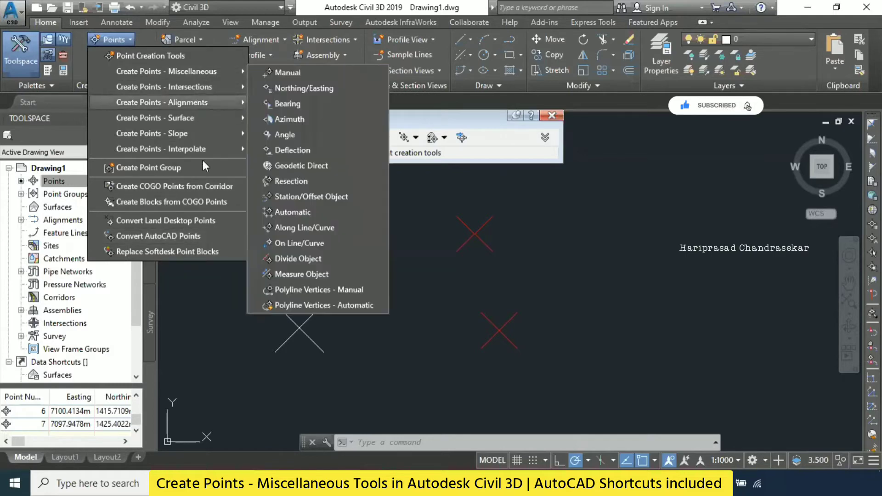
mouse_move(212, 71)
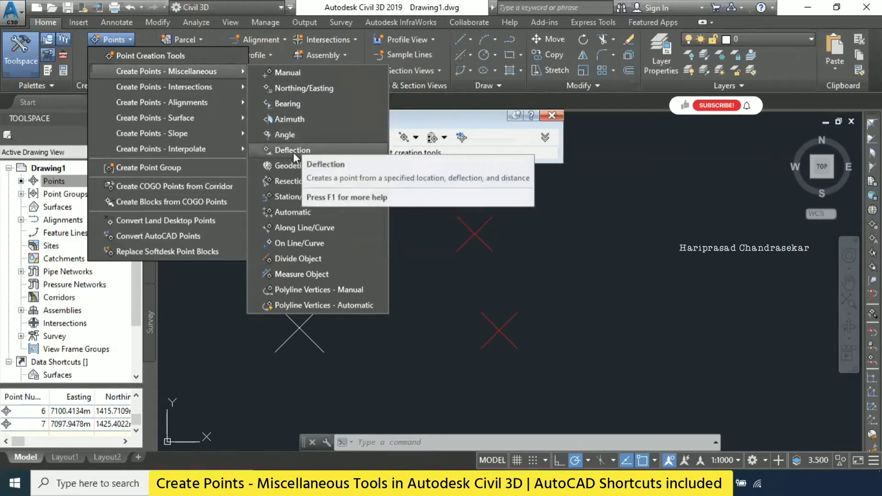
click(290, 165)
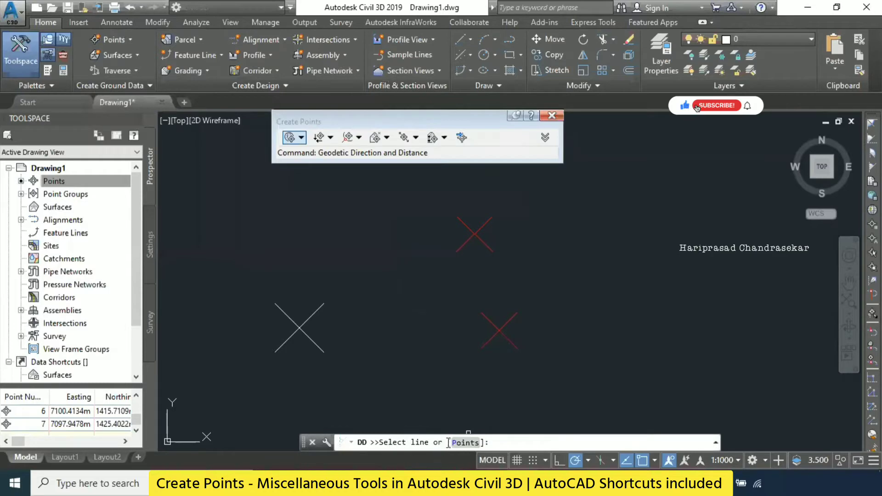
click(466, 442)
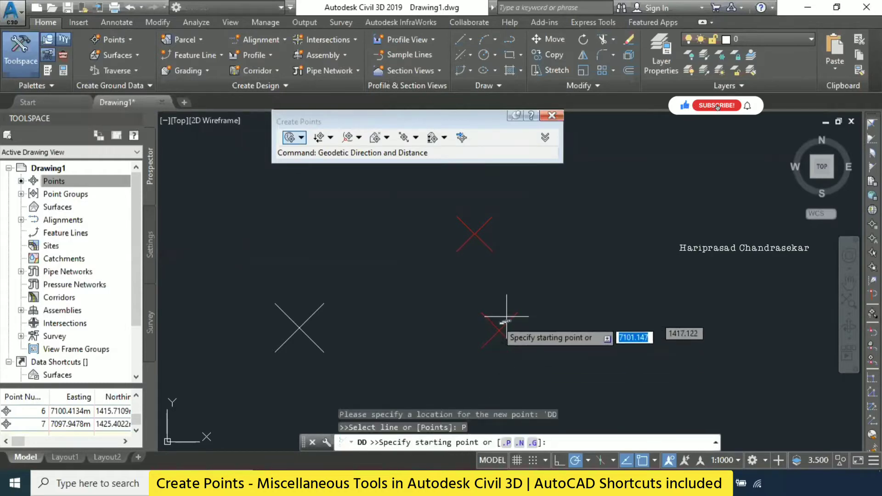
click(499, 331)
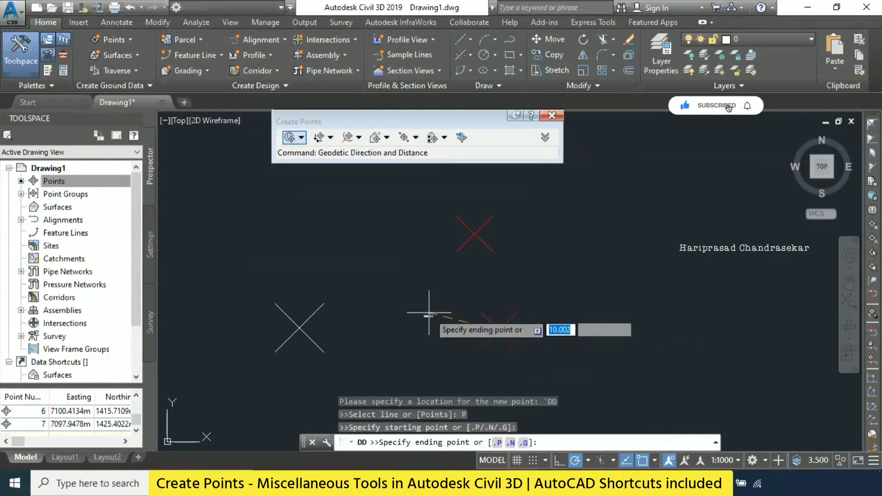
click(299, 327)
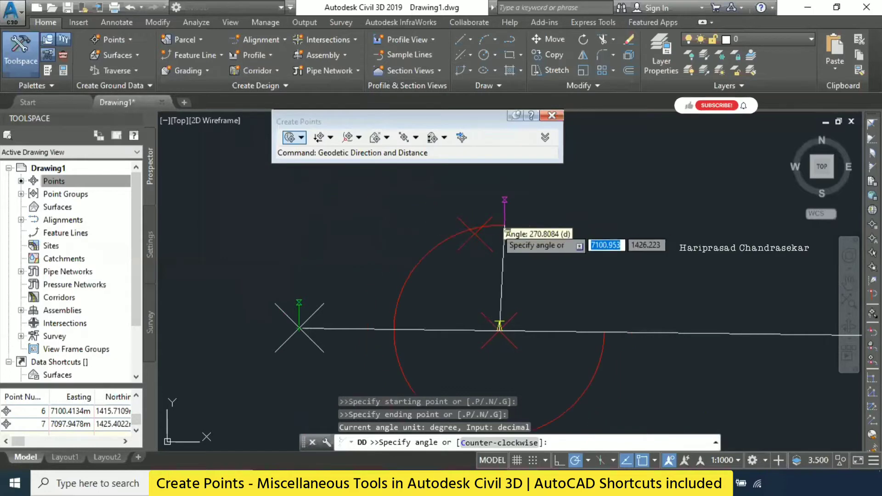
- Place the deflection point freehand at about easting 7089.89, northing 1422.59, with description P1 and no elevation, and end the command
click(361, 240)
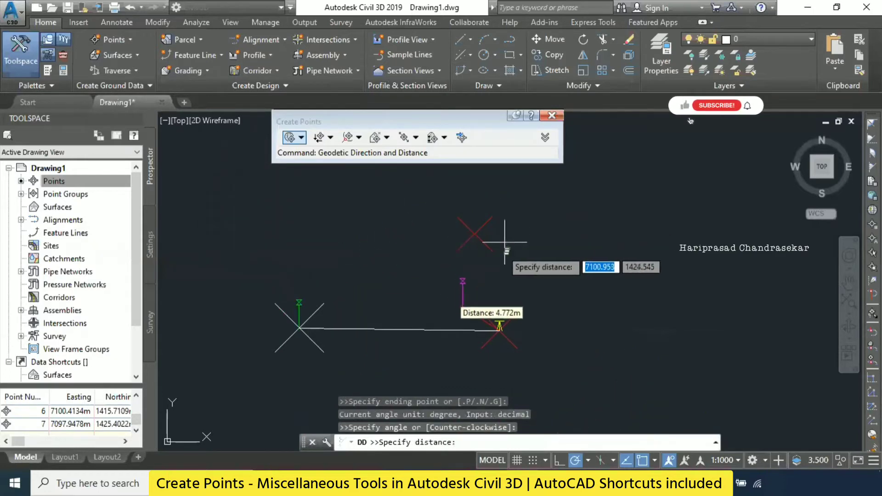
click(395, 265)
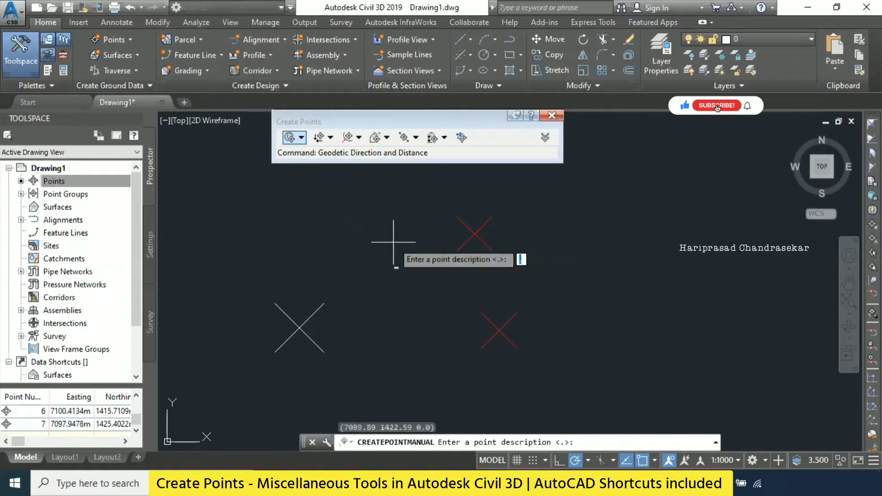
text(P1)
key(Return)
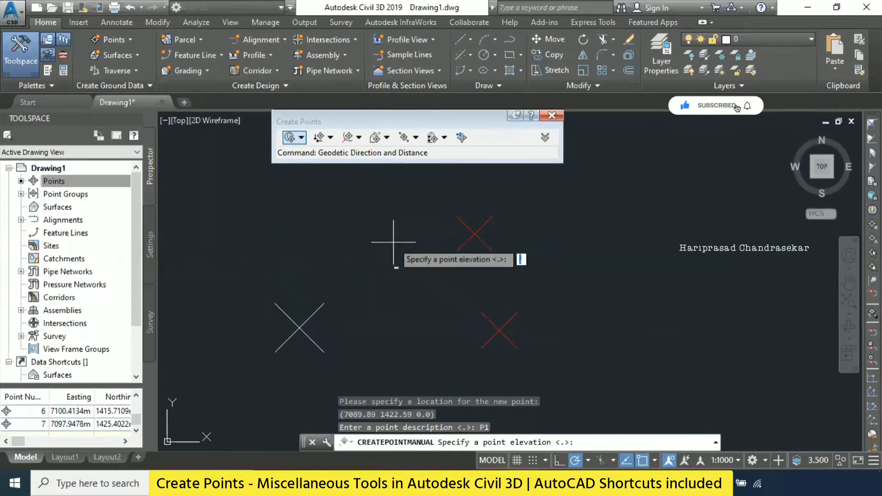
key(Return)
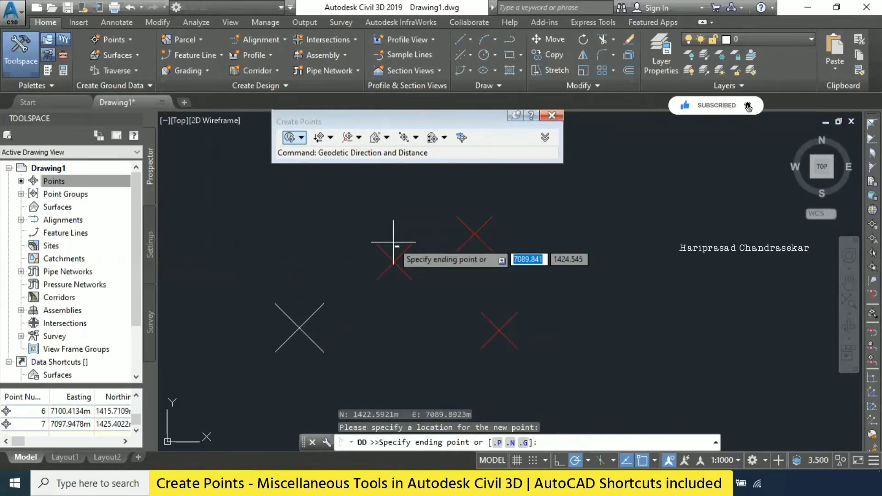
key(Escape)
key(Escape)
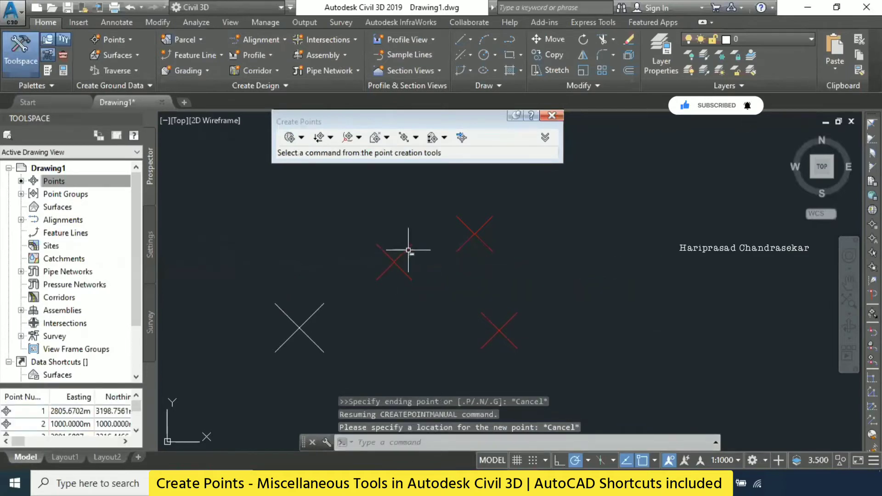
click(409, 250)
key(Escape)
- Start a Resection point, using the reference line's red starting point as the first point and two other red points as second and third
click(113, 38)
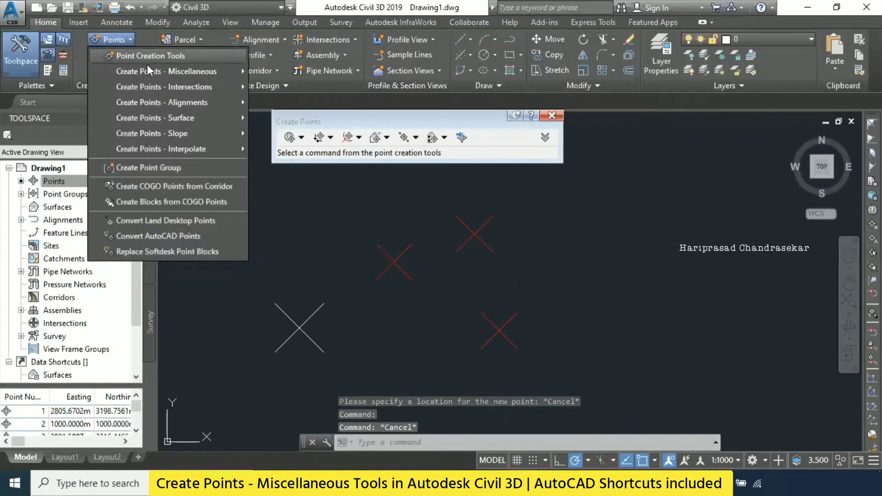
mouse_move(148, 69)
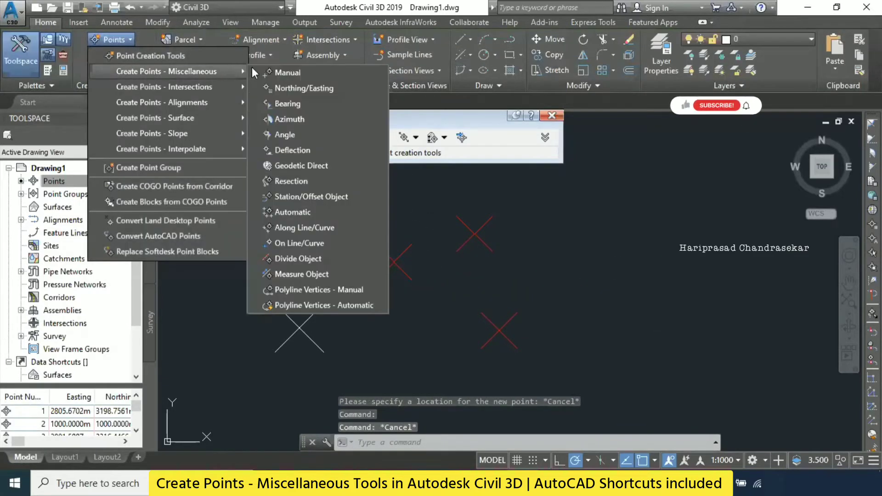
click(296, 183)
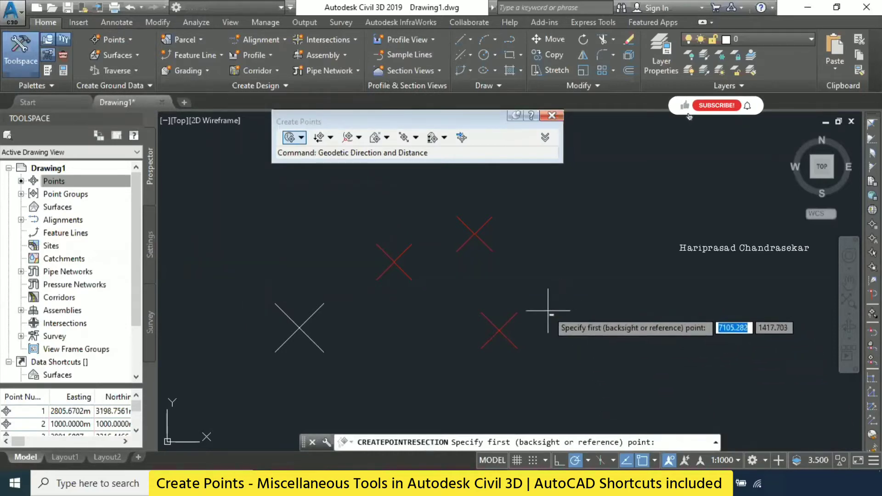
middle_drag(551, 271, 486, 326)
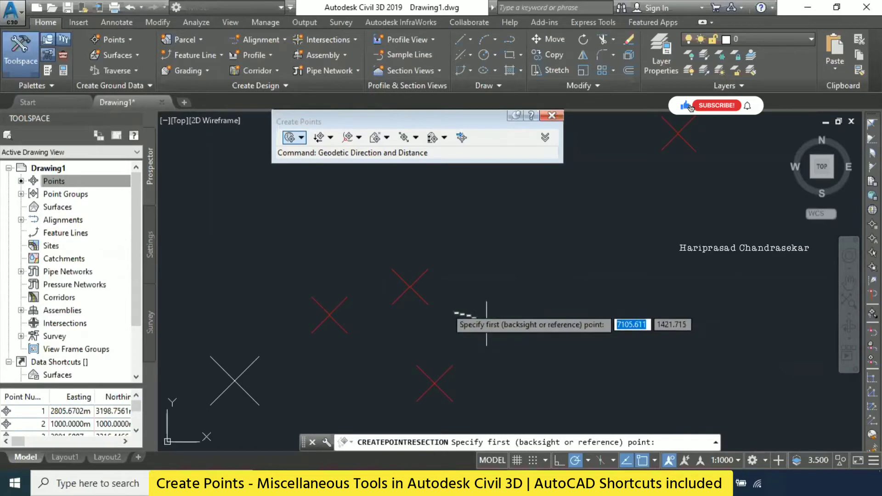
middle_drag(432, 302, 508, 252)
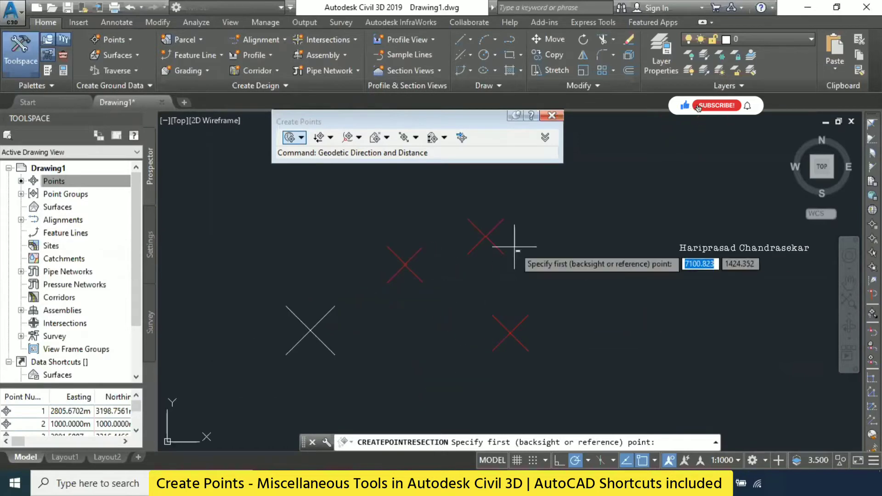
click(510, 333)
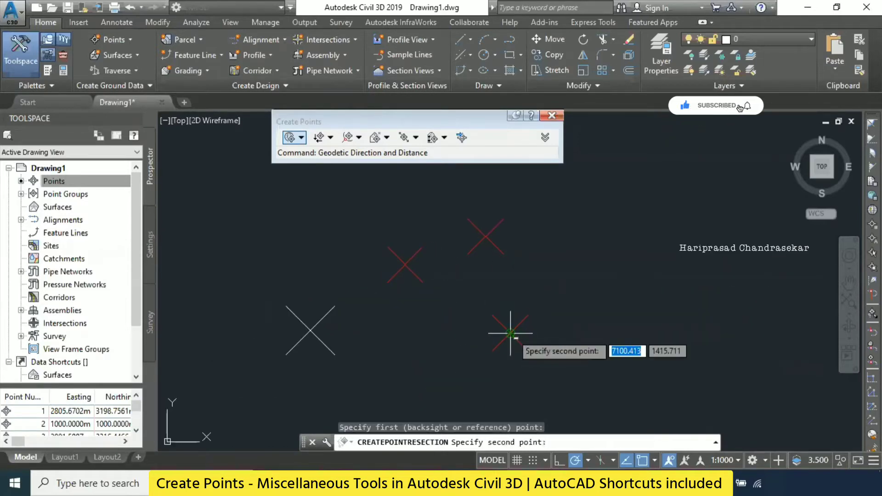
middle_drag(602, 233, 485, 277)
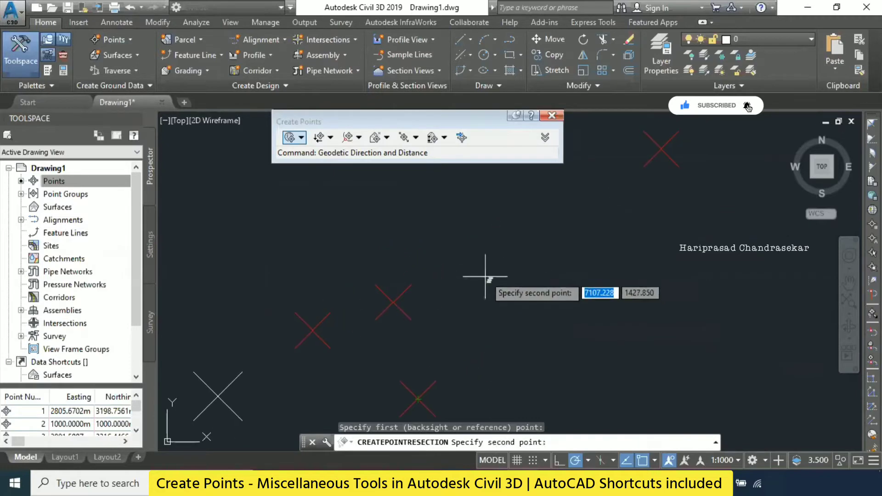
click(658, 149)
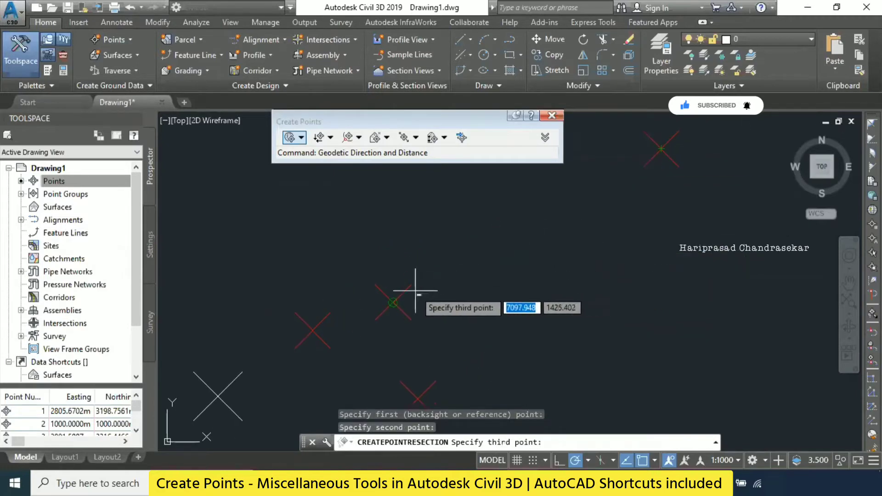
scroll(490, 244, down, 3)
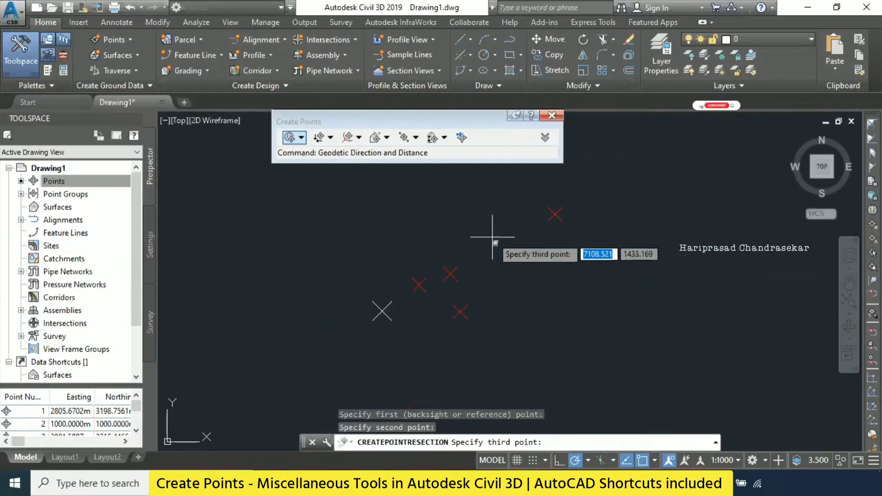
mouse_move(493, 240)
middle_down()
mouse_move(429, 312)
mouse_move(478, 233)
middle_up()
click(393, 349)
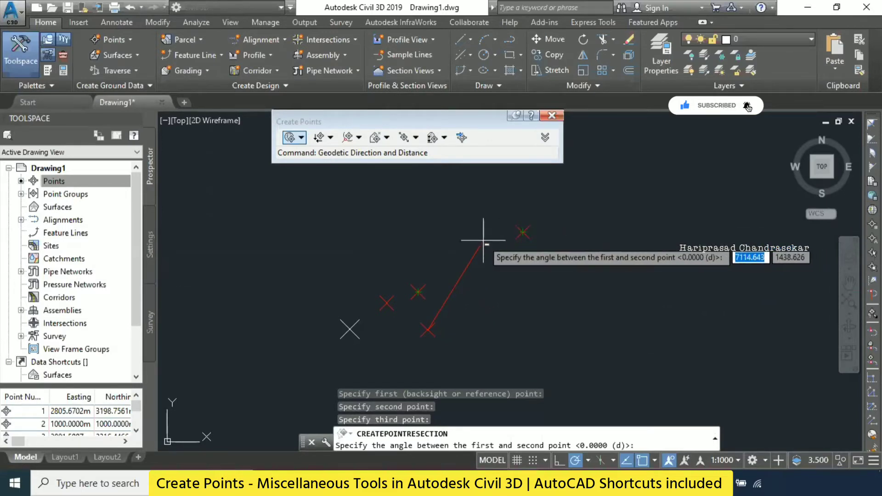
- Try to solve the resection with an angle of 10 degrees between the first and third points, and end the command
scroll(483, 246, up, 3)
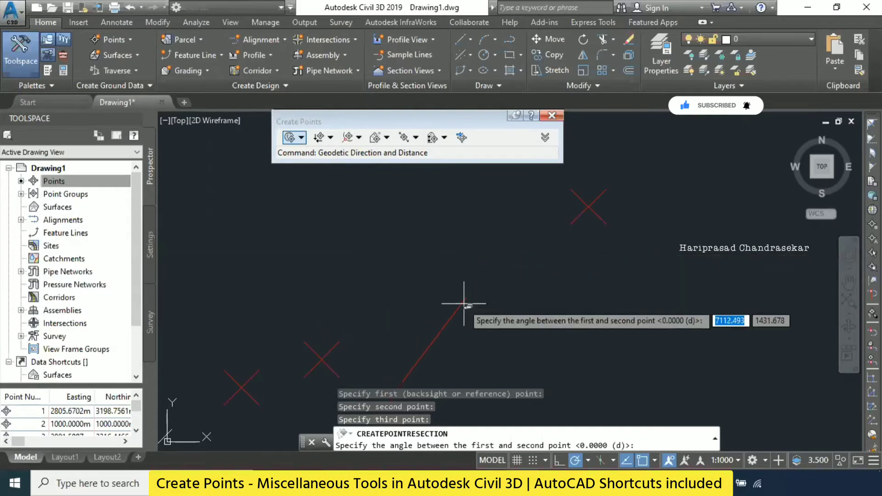
scroll(506, 202, down, 2)
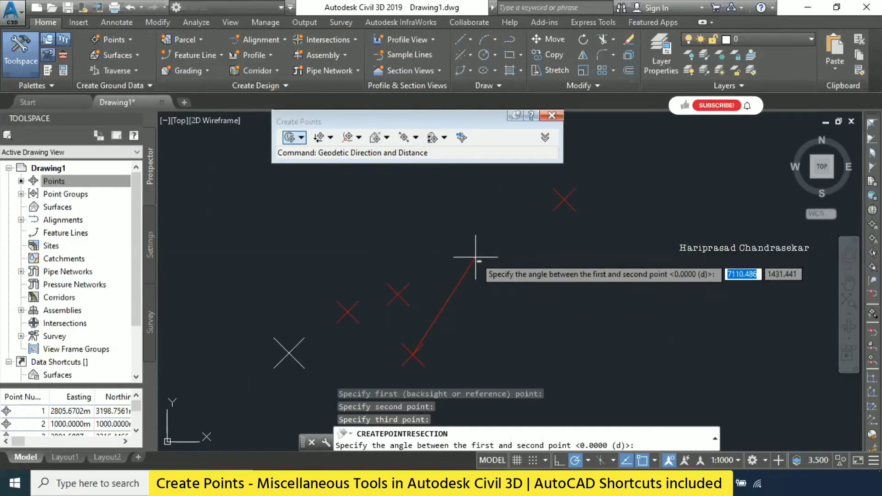
key(Return)
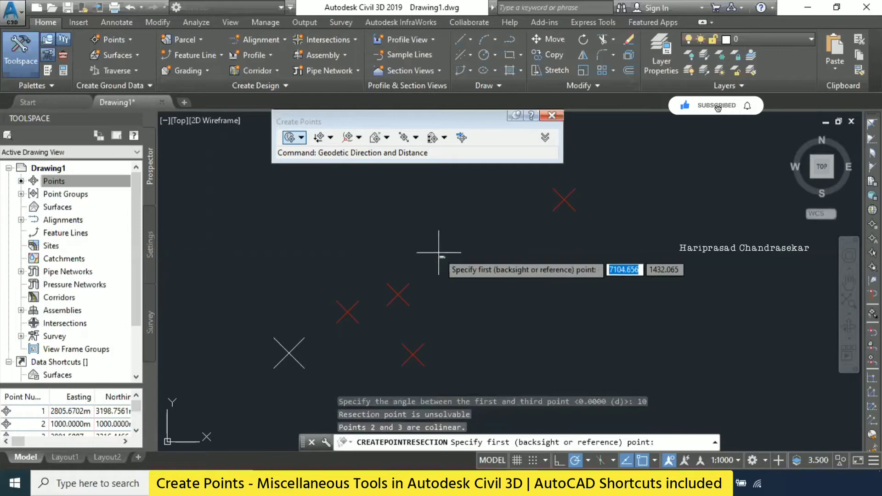
scroll(438, 248, down, 6)
scroll(446, 225, up, 3)
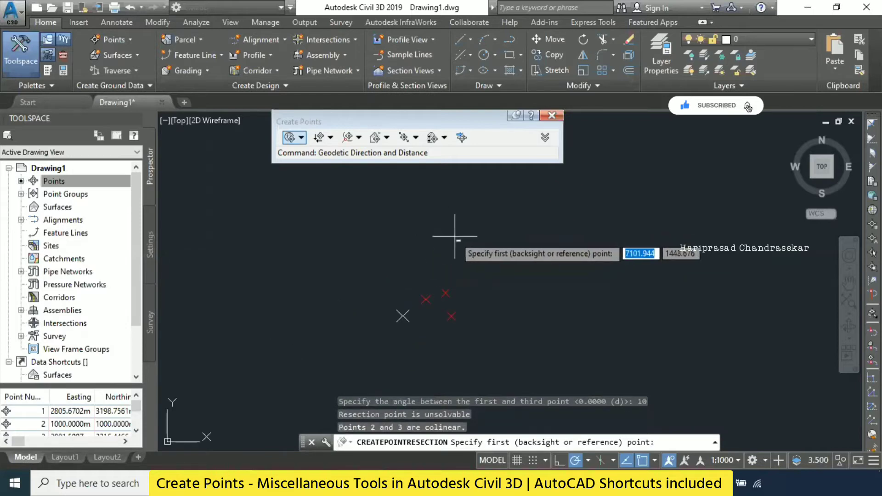
key(Escape)
key(Escape)
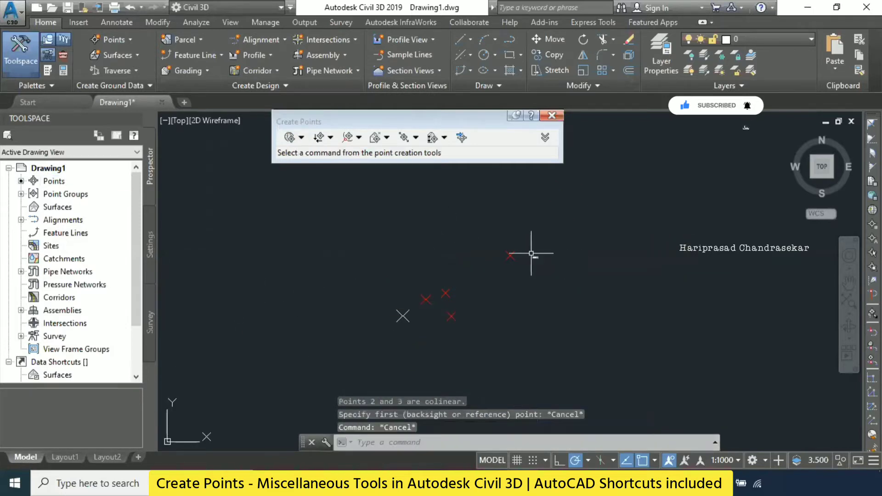
- Try to solve a Resection point from three freehand locations west of the existing points, picking both angles freehand, and end the command
scroll(529, 256, down, 4)
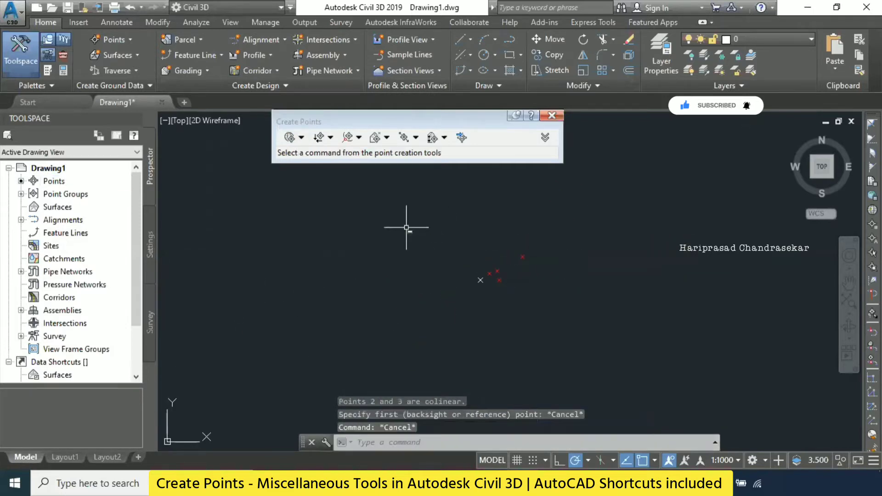
click(127, 40)
mouse_move(203, 73)
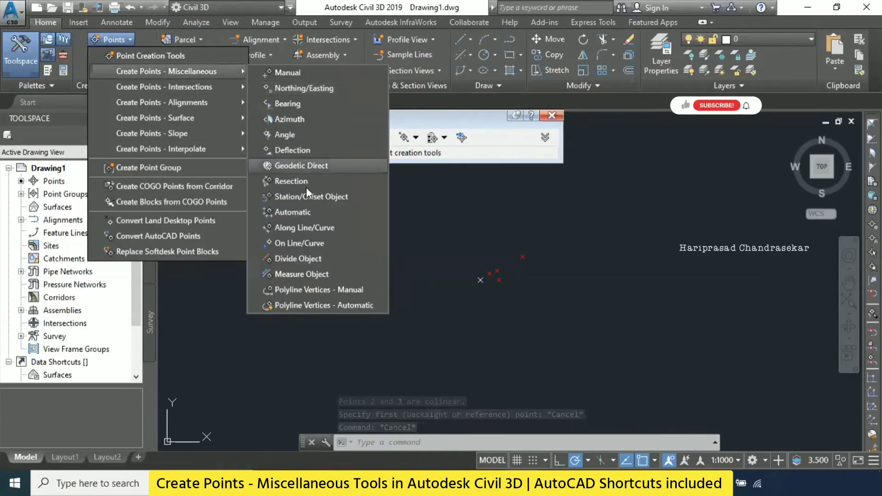
click(305, 181)
click(279, 299)
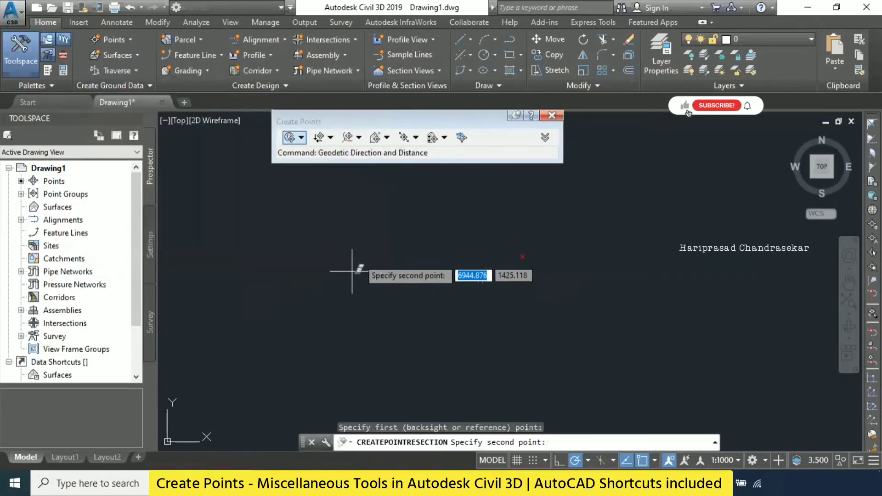
click(408, 271)
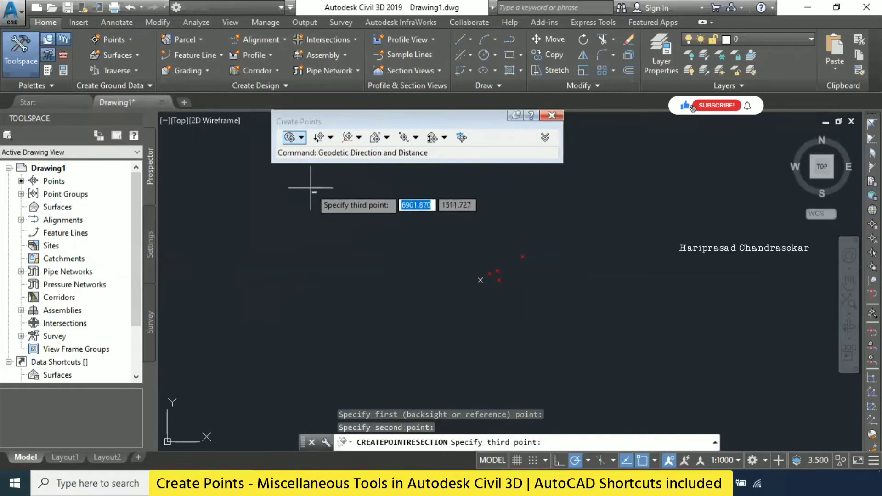
click(306, 187)
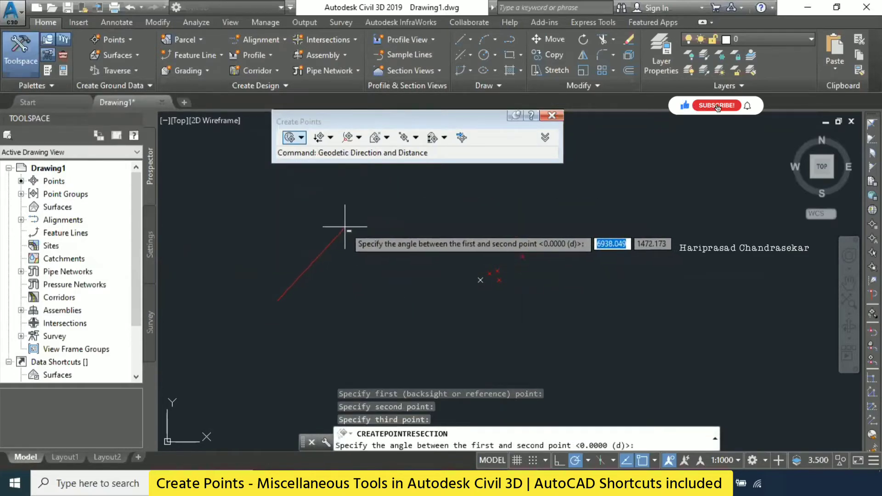
click(377, 253)
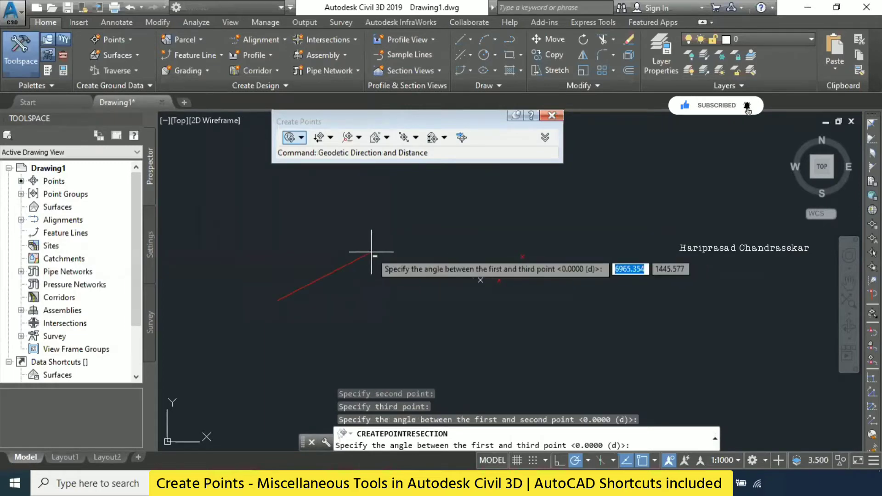
click(330, 210)
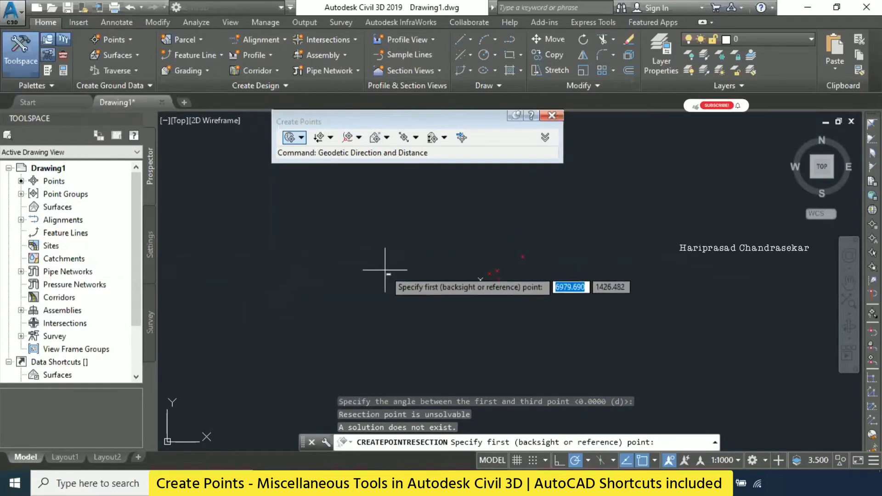
key(Escape)
- Try the Resection again from three new freehand points, with angles of 135 degrees to the second and 230 degrees to the third point
key(Return)
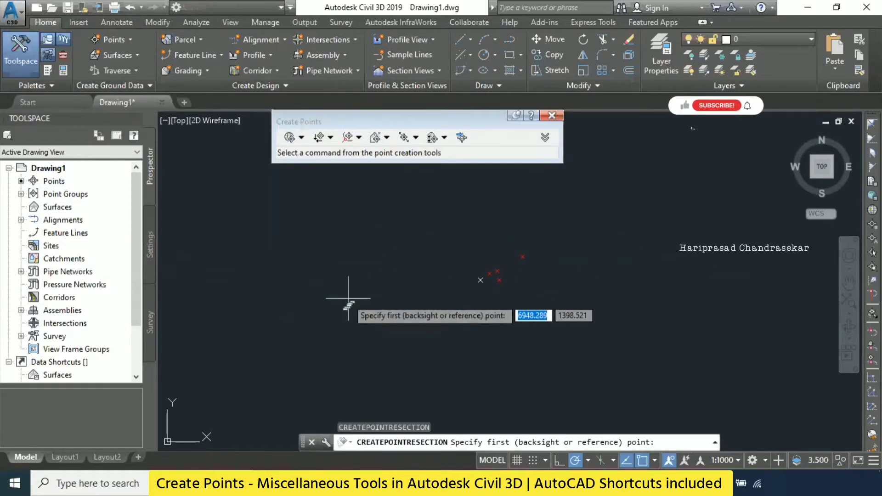
click(326, 319)
click(389, 269)
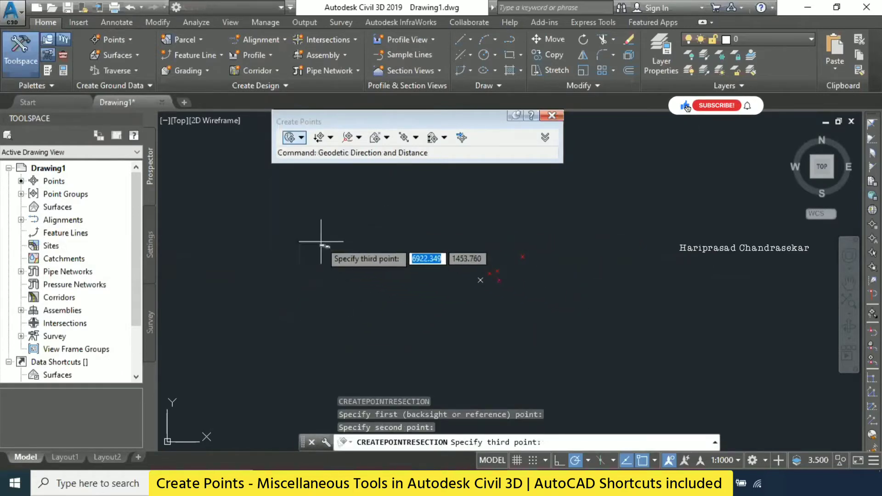
click(307, 244)
text(1)
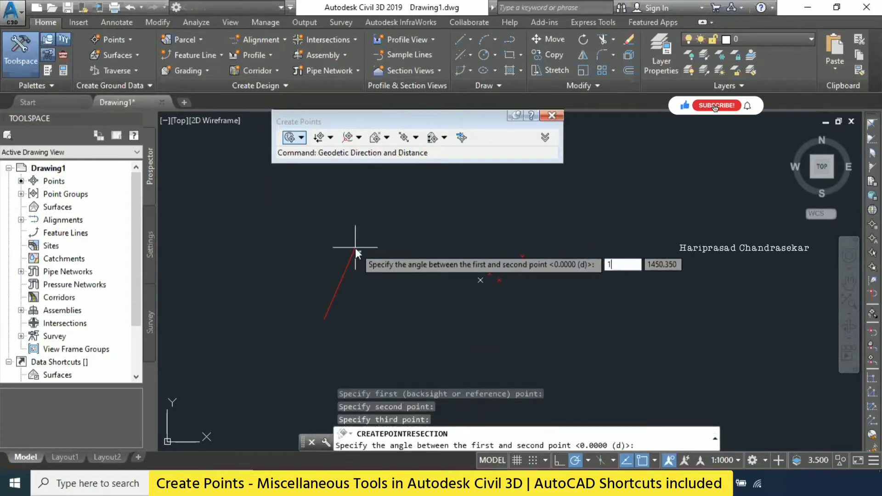
text(35)
key(Return)
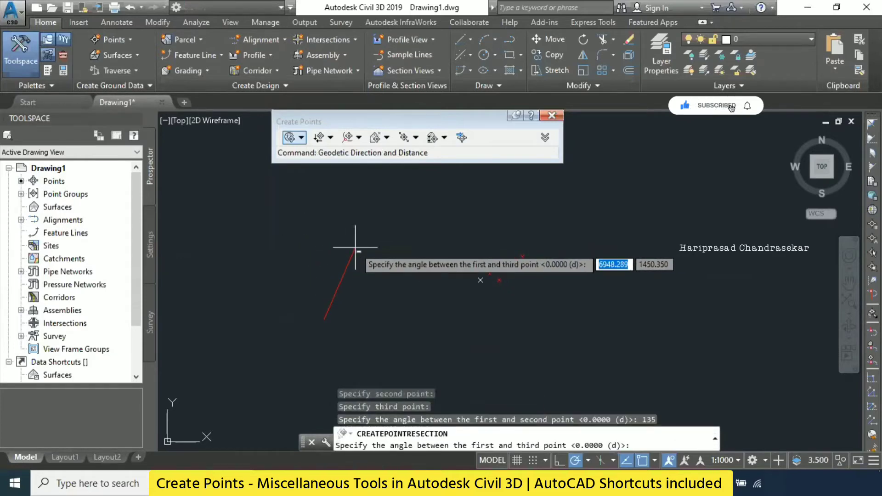
text(230)
key(Return)
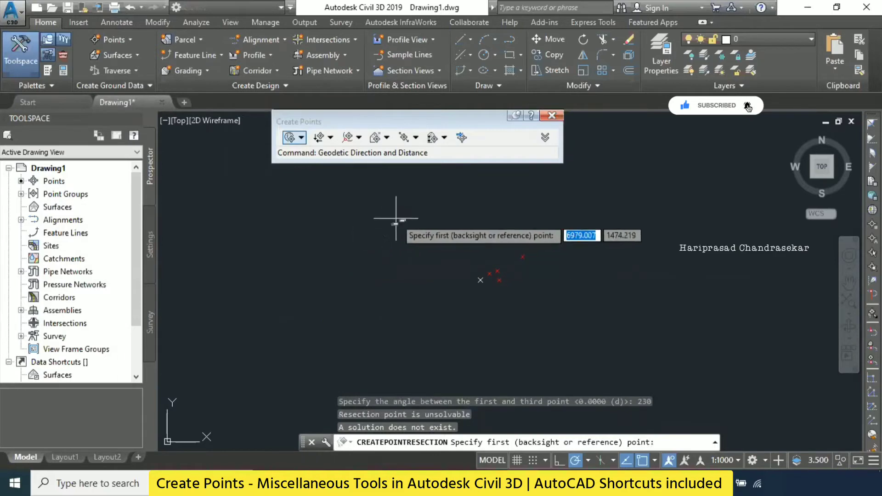
key(Escape)
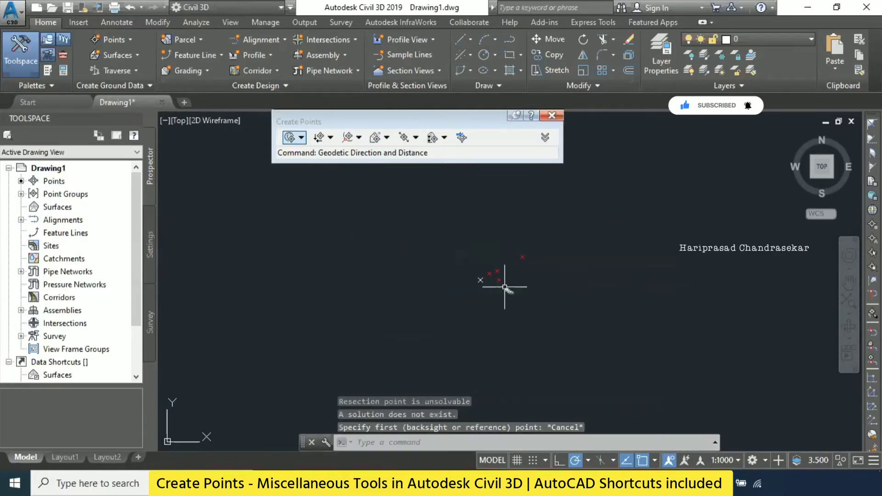
middle_drag(445, 244, 495, 315)
mouse_move(440, 314)
middle_down()
mouse_move(466, 275)
mouse_move(460, 255)
mouse_move(411, 273)
middle_up()
key(Escape)
key(Escape)
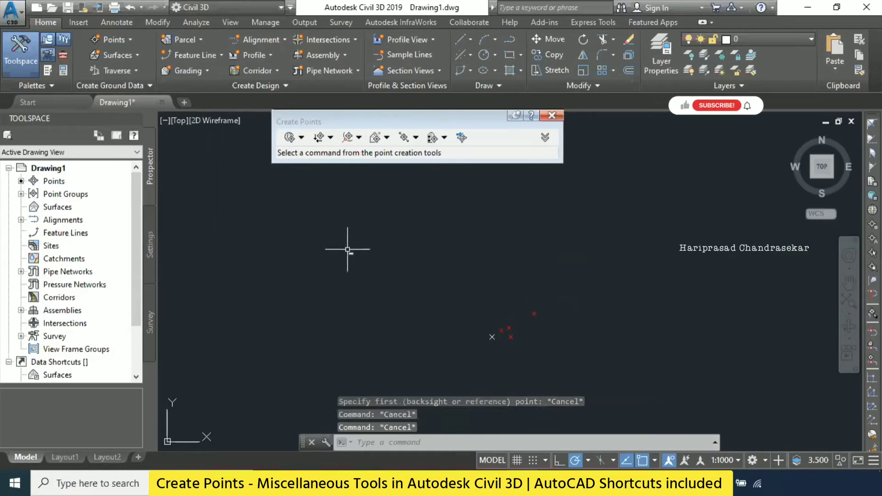
click(125, 38)
mouse_move(236, 70)
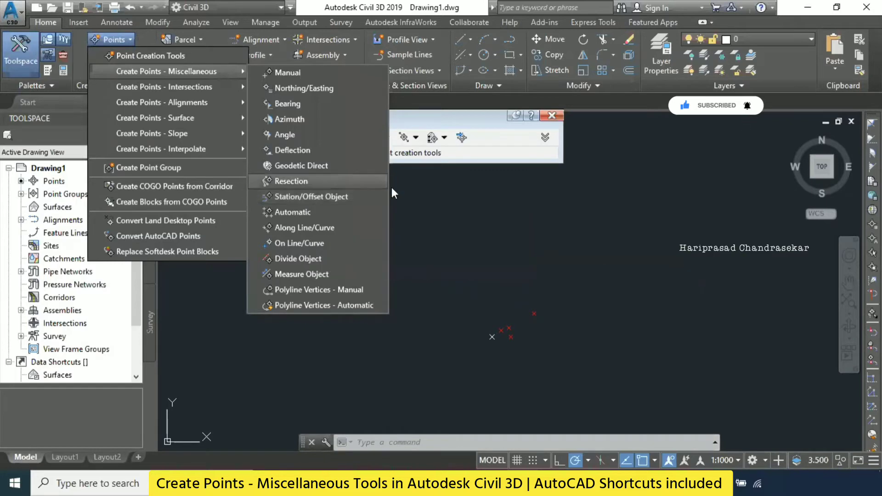
key(Escape)
key(Escape)
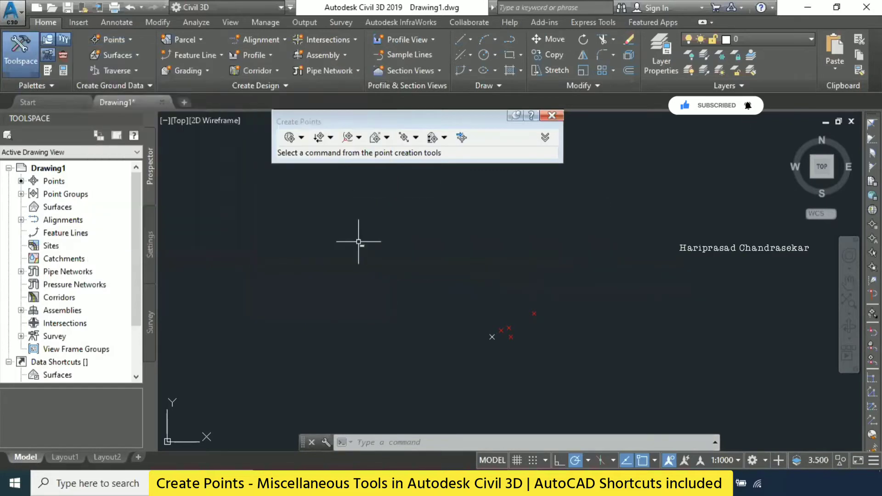
- Draw a single horizontal line in the empty area northwest of the existing points
text(l)
key(Return)
click(290, 273)
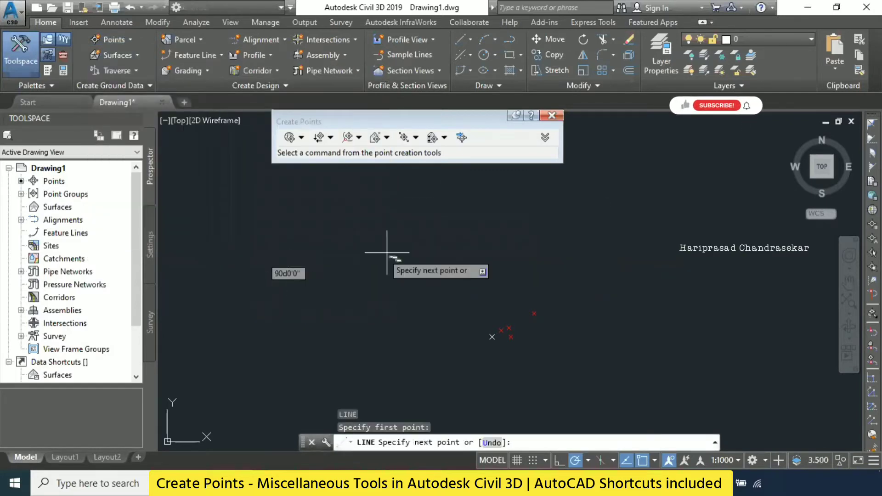
click(406, 273)
key(Escape)
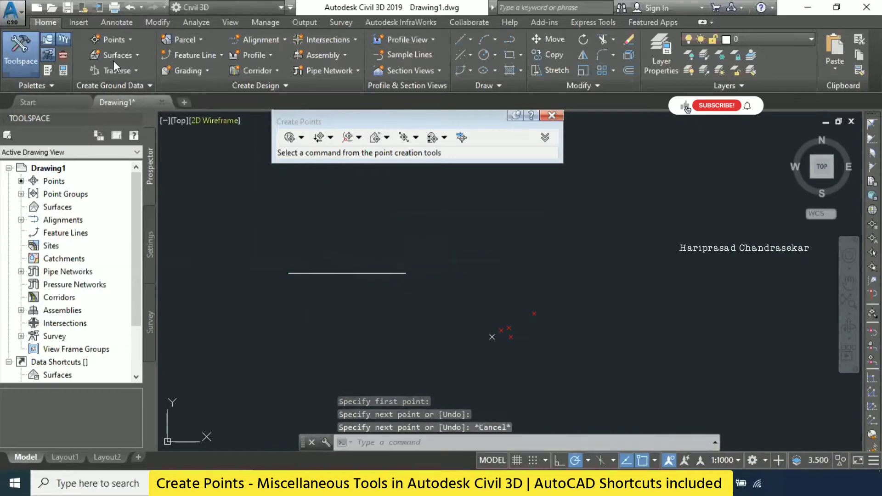
- Start a miscellaneous Station/Offset Object point on the horizontal line, accepting a starting station of 0.000
click(121, 40)
mouse_move(197, 71)
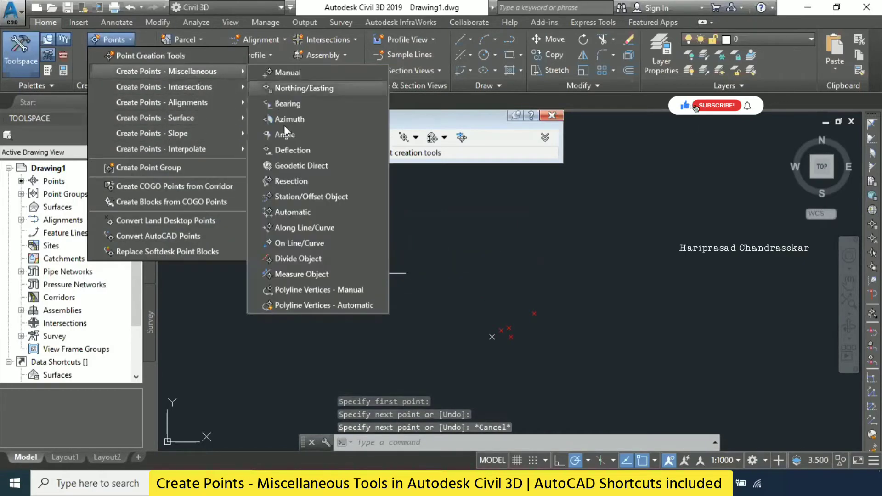
click(315, 197)
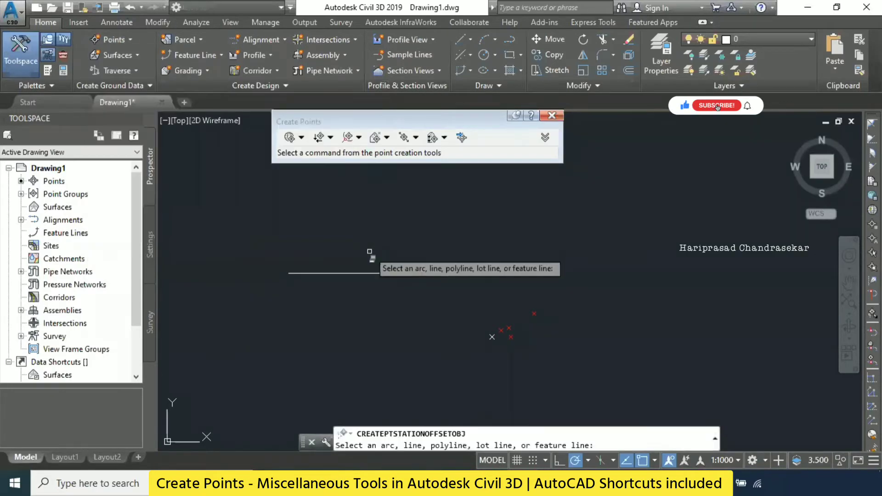
click(362, 273)
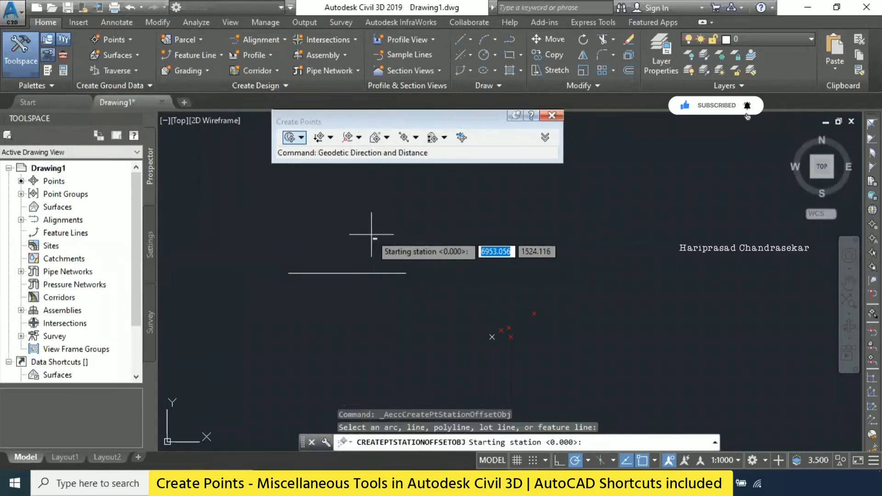
key(Return)
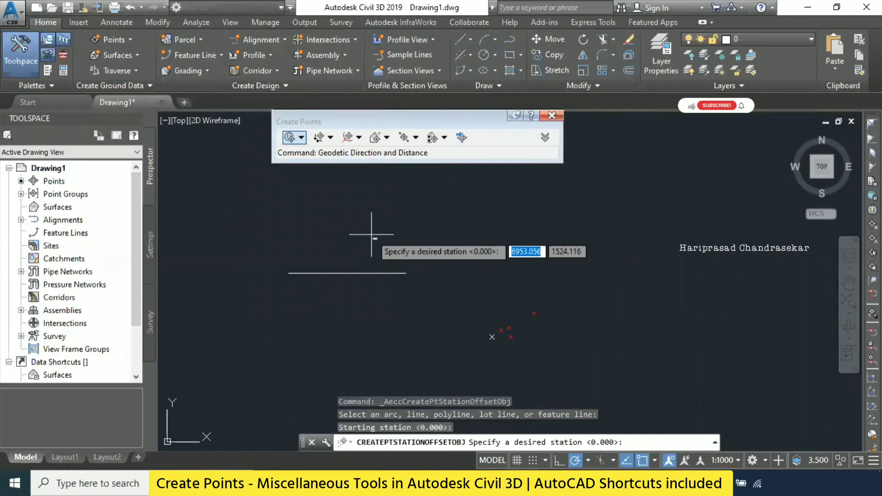
- Create a point at station 10 with offset 0.000, description P1 and elevation 10
text(10)
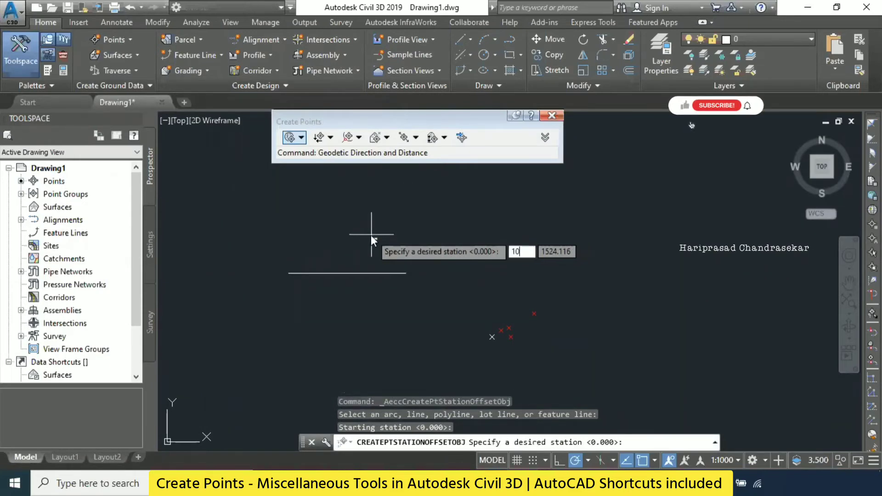
key(Return)
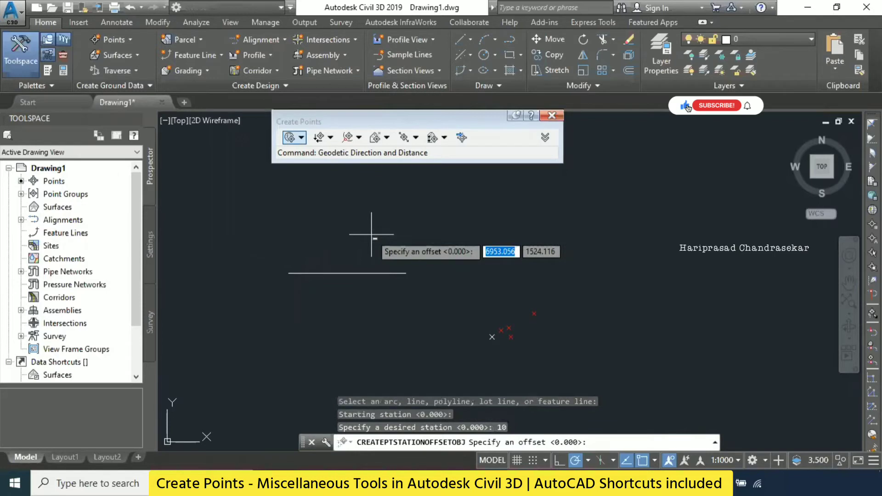
key(Return)
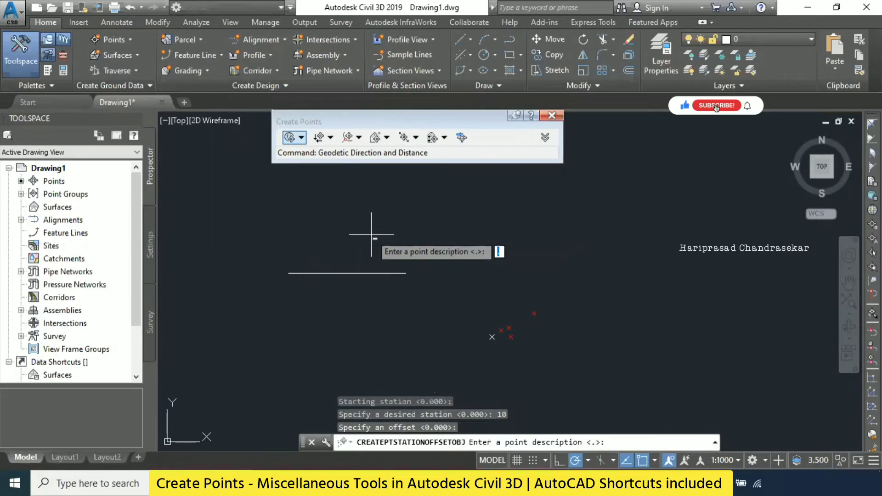
text(P1)
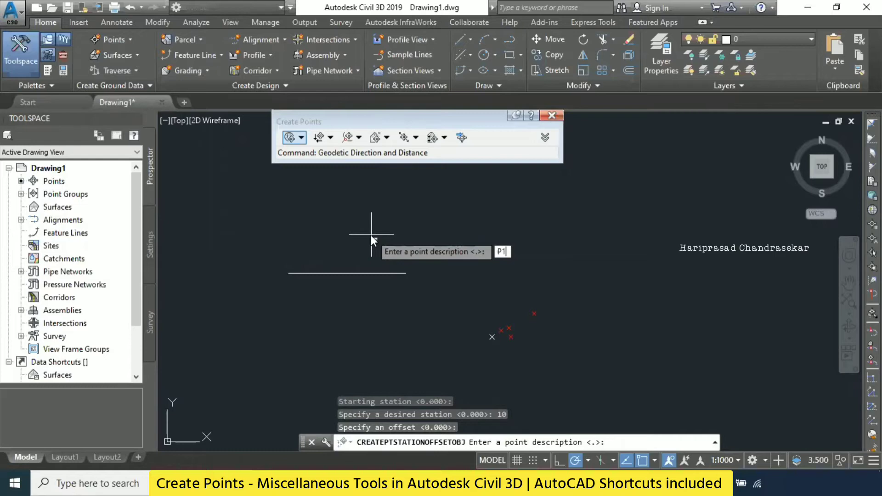
text(1)
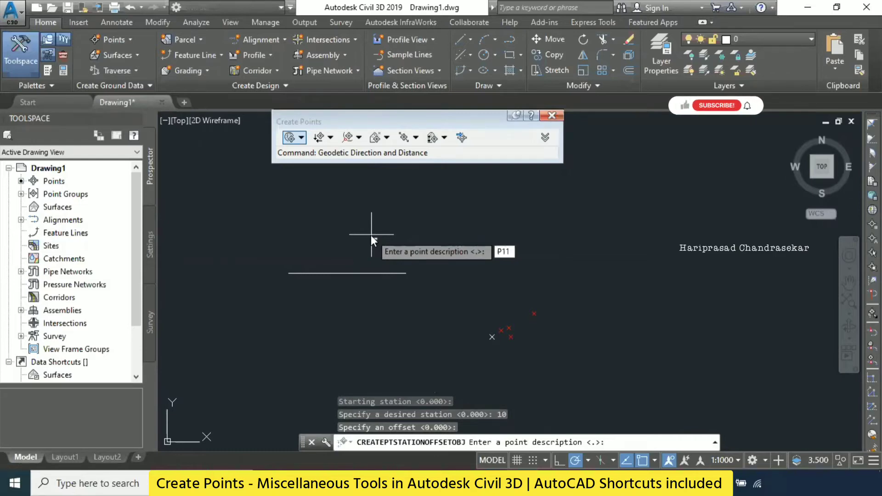
key(BackSpace)
key(Return)
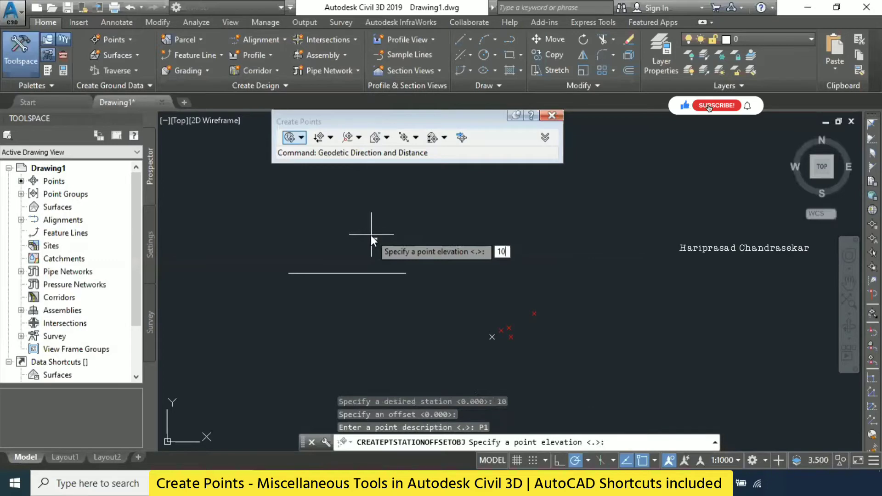
text(10)
key(Return)
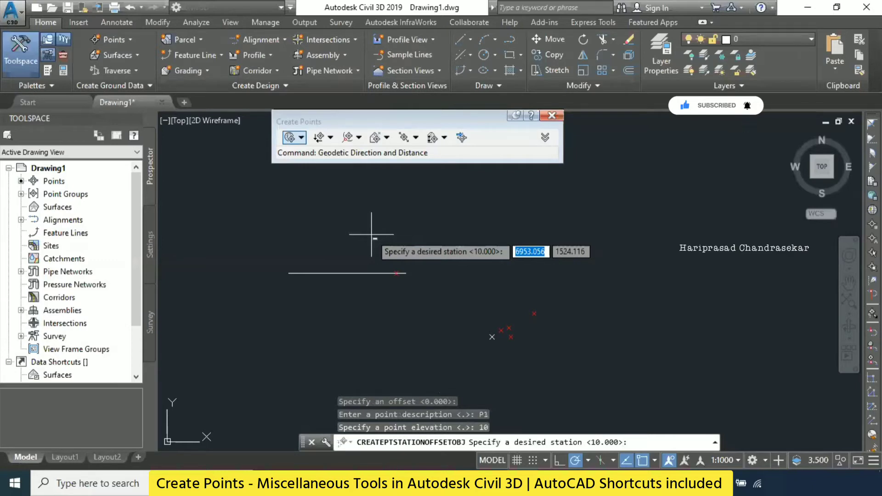
- Create a second point along the same line at station 5 with offset 10, description P1 and elevation 10
text(20)
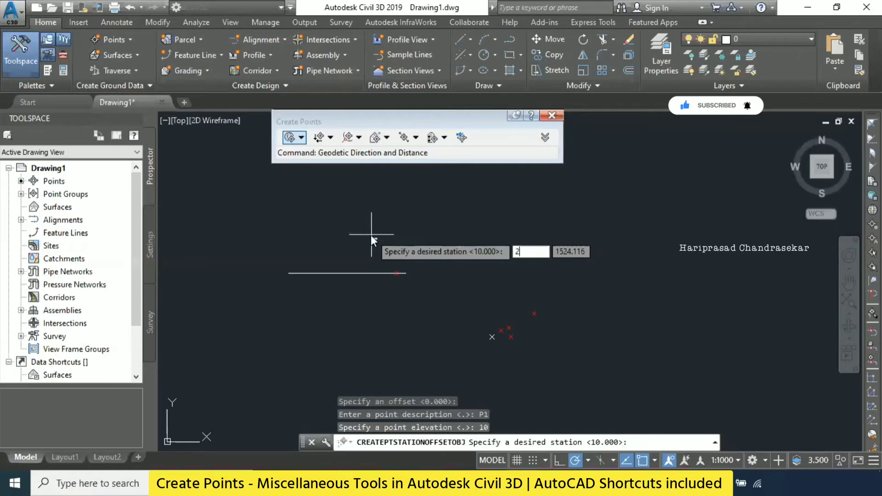
key(BackSpace)
key(BackSpace)
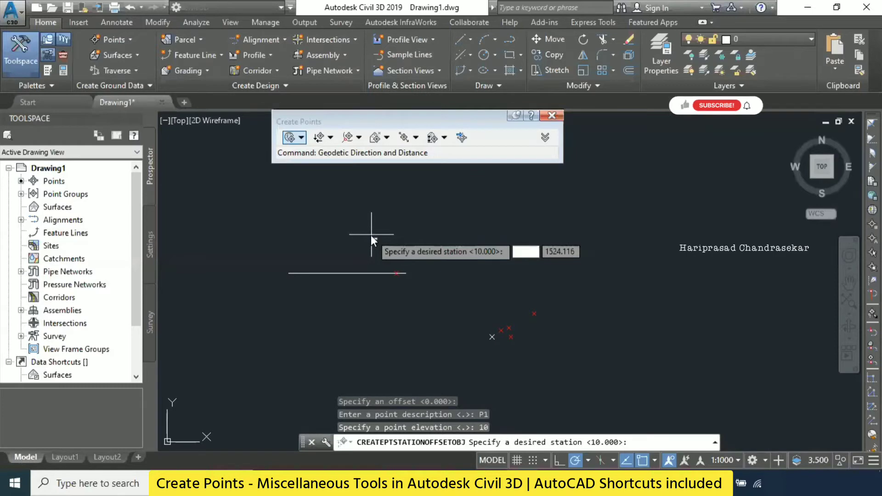
text(5)
key(Return)
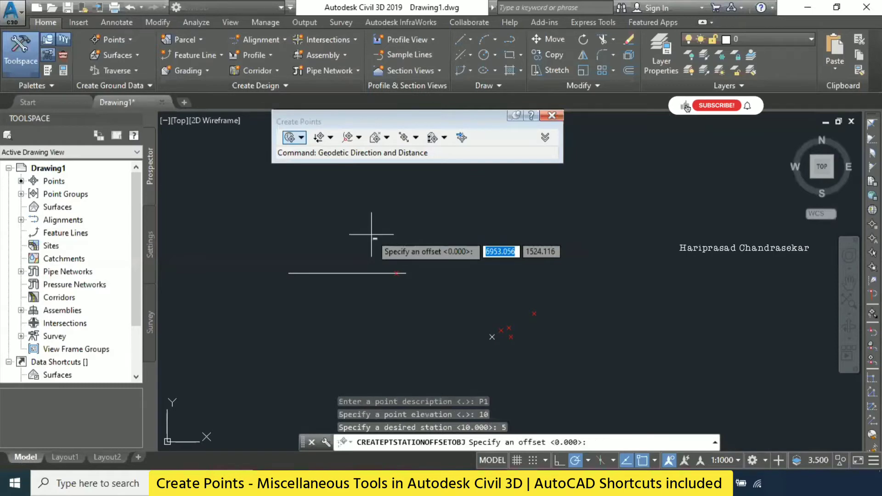
text(10)
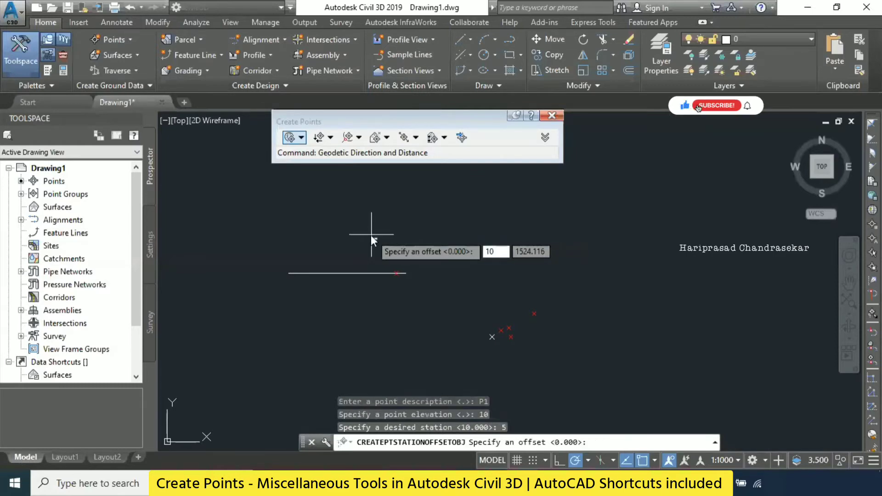
key(Return)
key(Return)
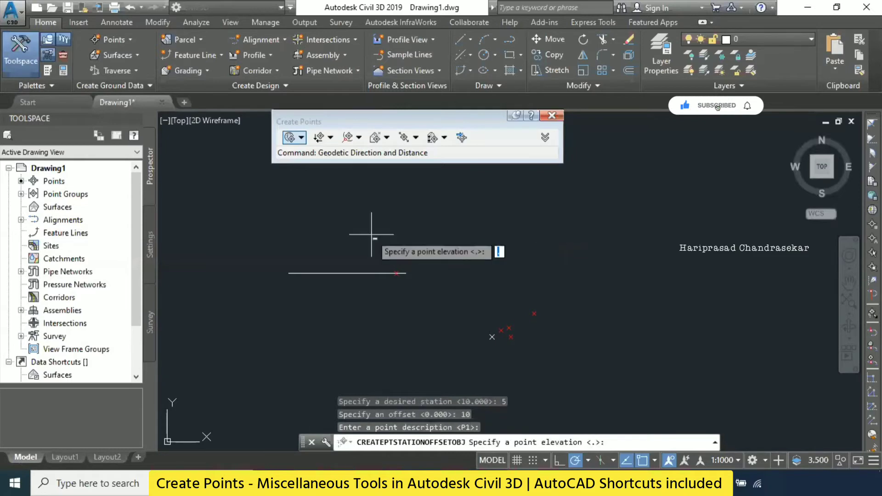
text(10)
key(Return)
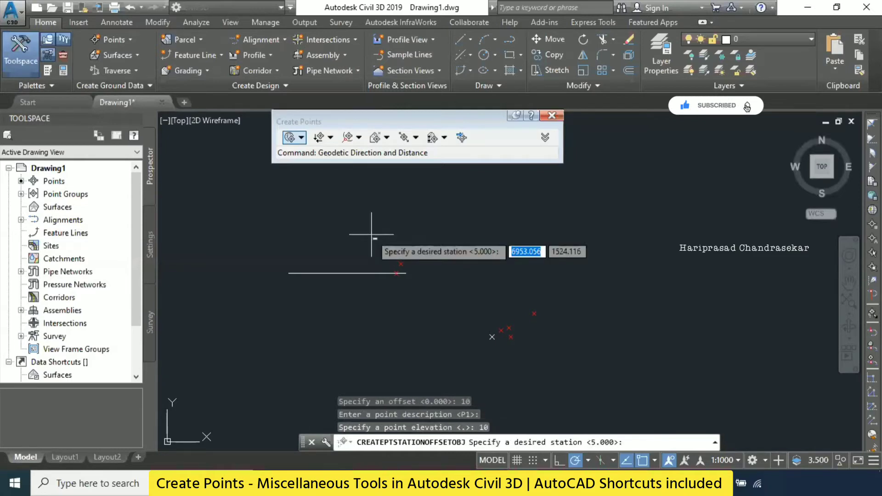
- End the Station/Offset Object command and examine the new points beside the horizontal line
key(Escape)
key(Escape)
key(Escape)
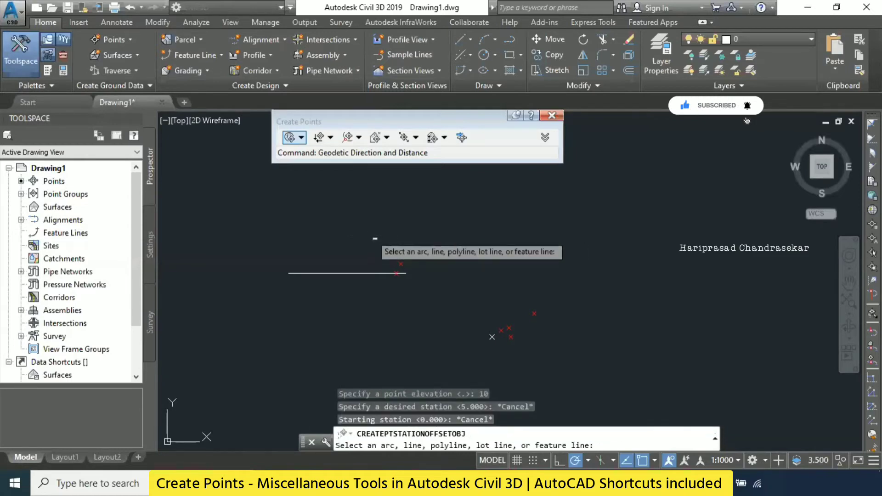
scroll(369, 283, up, 2)
scroll(403, 262, up, 3)
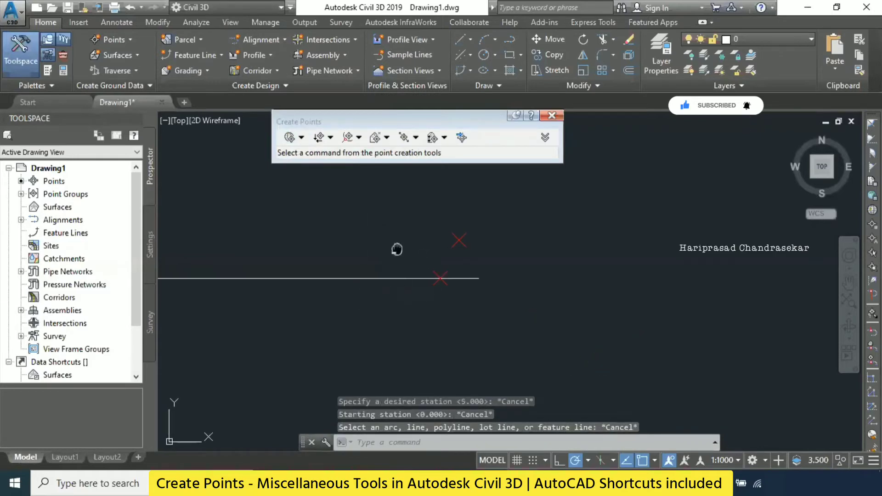
middle_drag(396, 250, 488, 255)
scroll(488, 255, down, 3)
scroll(450, 232, up, 2)
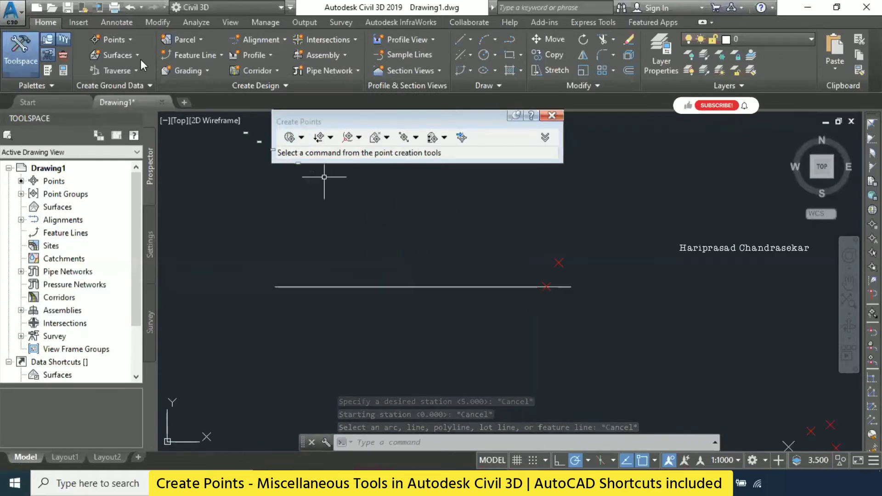
click(110, 41)
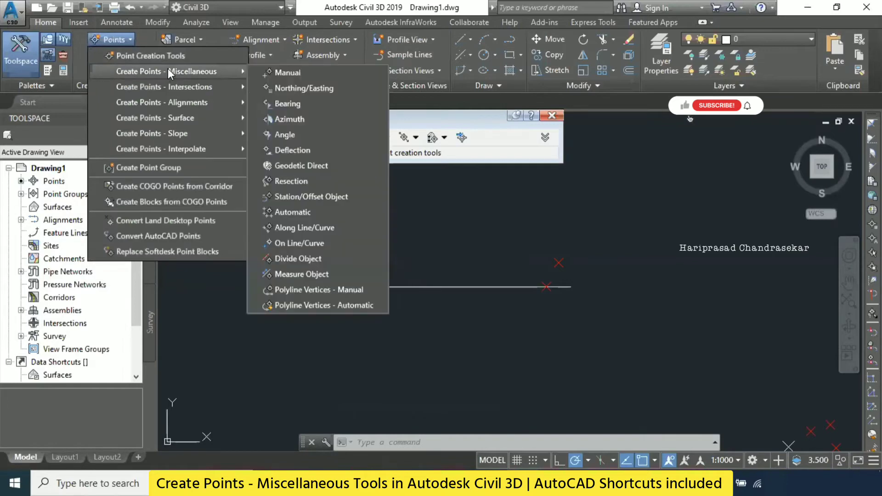
mouse_move(163, 70)
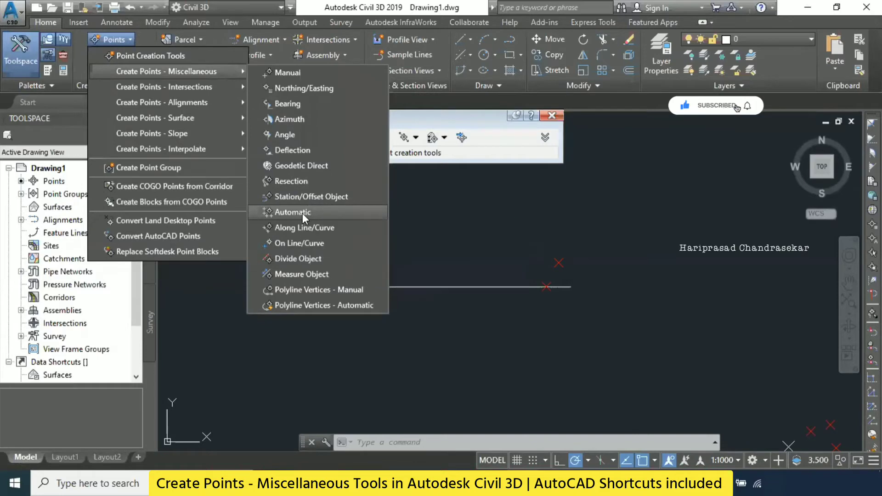
click(302, 213)
key(Escape)
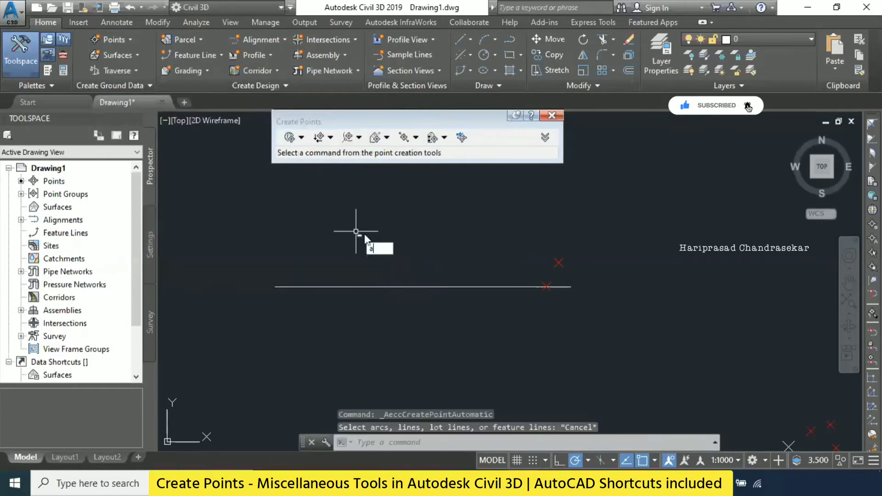
- Draw a three-point arc in the empty area just above the horizontal line
key(Return)
click(335, 262)
click(366, 222)
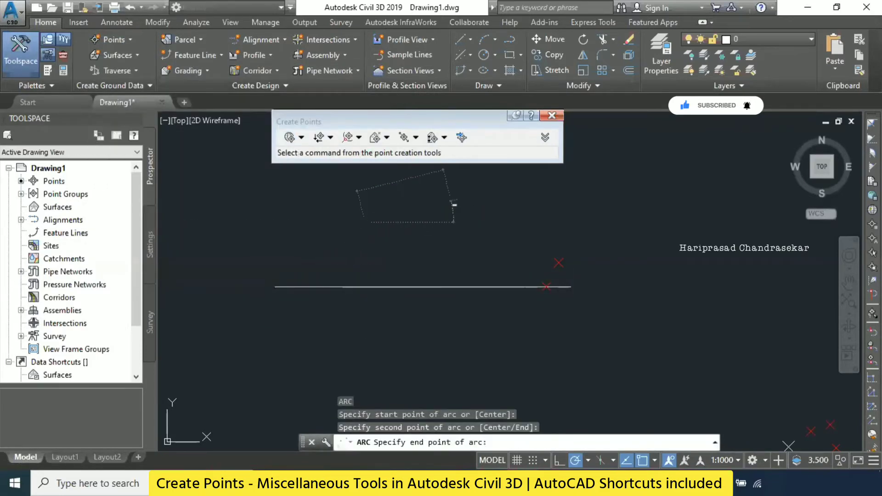
click(452, 200)
- Start miscellaneous Automatic point creation on the arc and give the first point description P1 and elevation 10
click(117, 40)
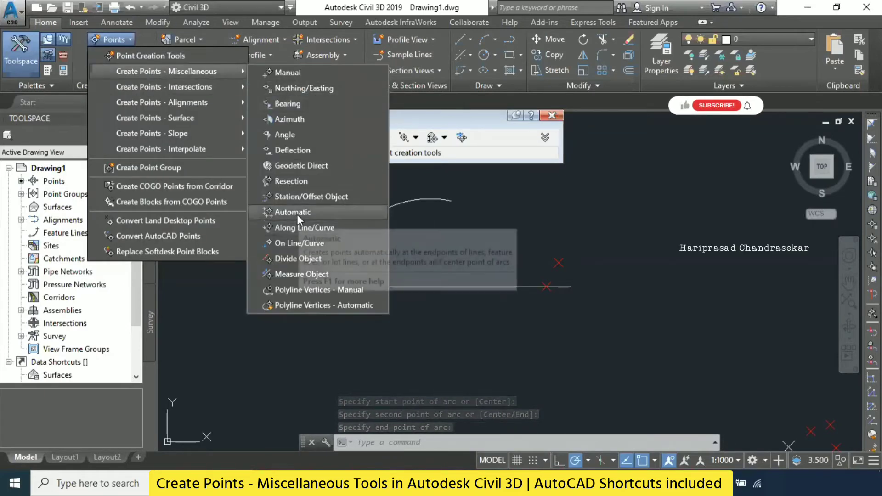
click(297, 215)
click(374, 216)
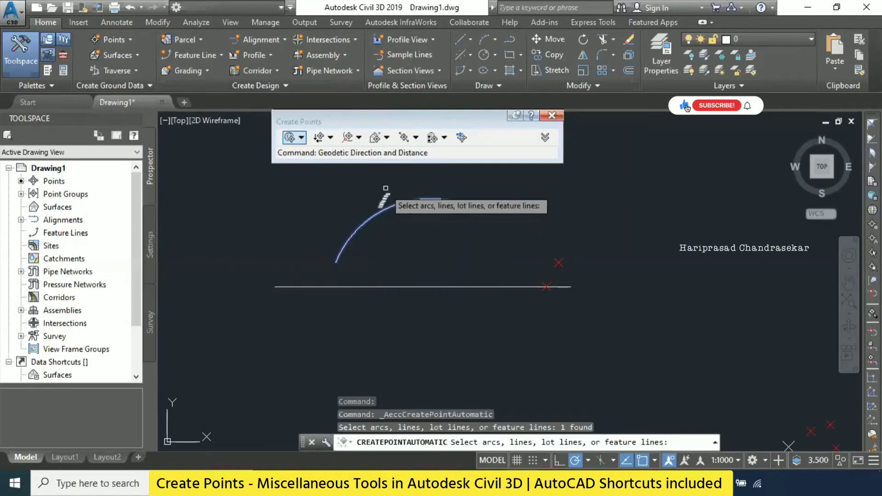
key(Return)
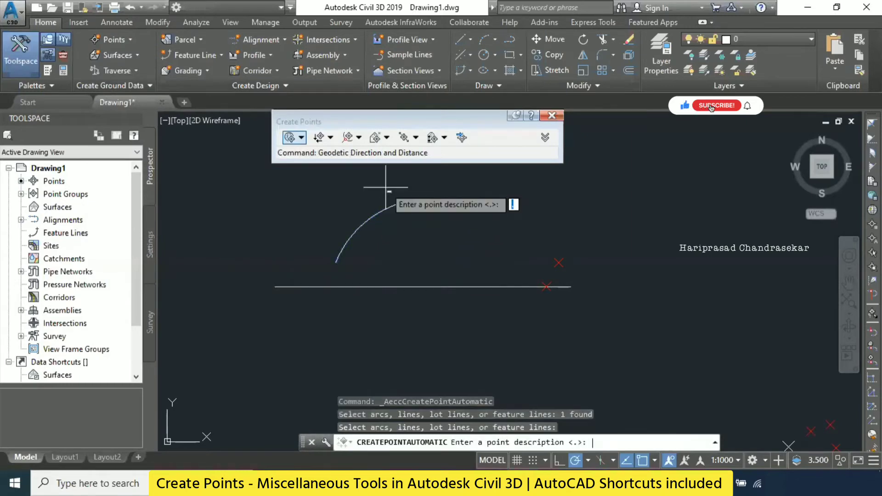
key(Return)
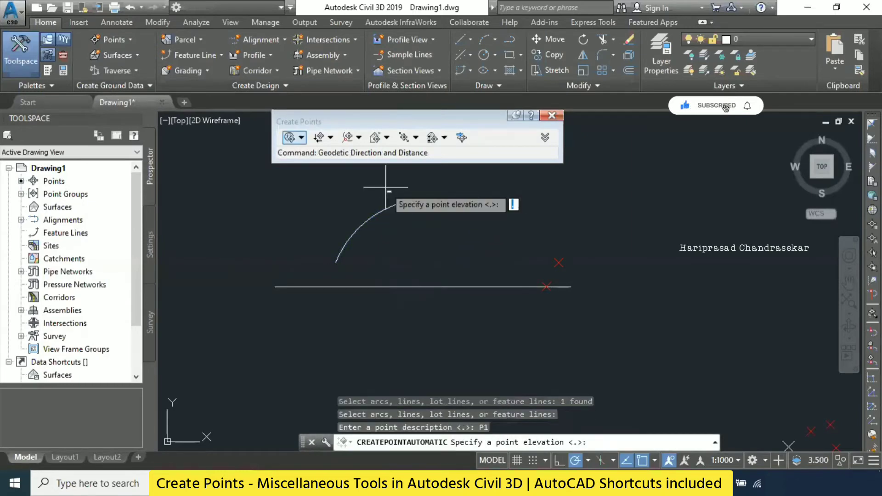
text(10)
key(Return)
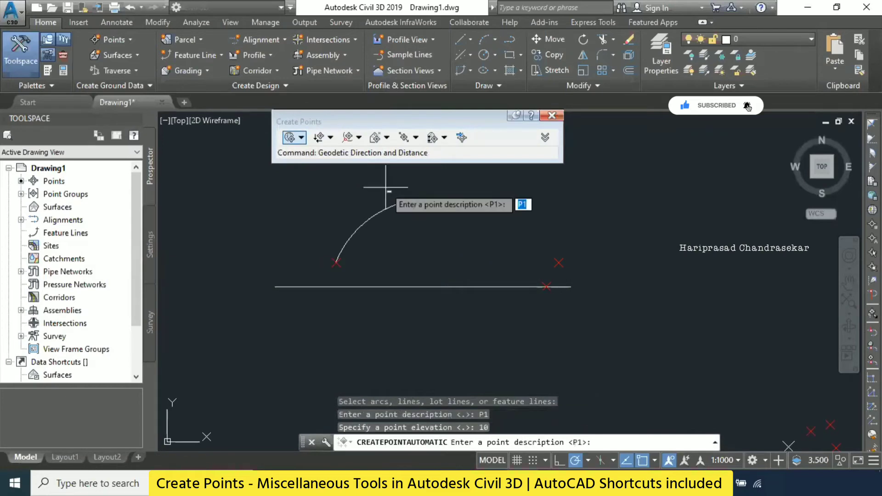
- Create the arc's second automatic point with description P1 and elevation 10, and the third with description P1 and the default elevation
key(Return)
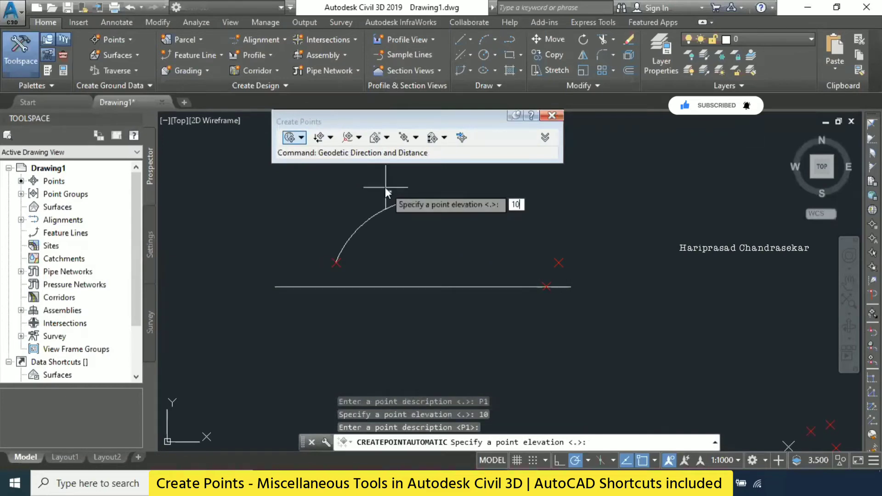
key(Return)
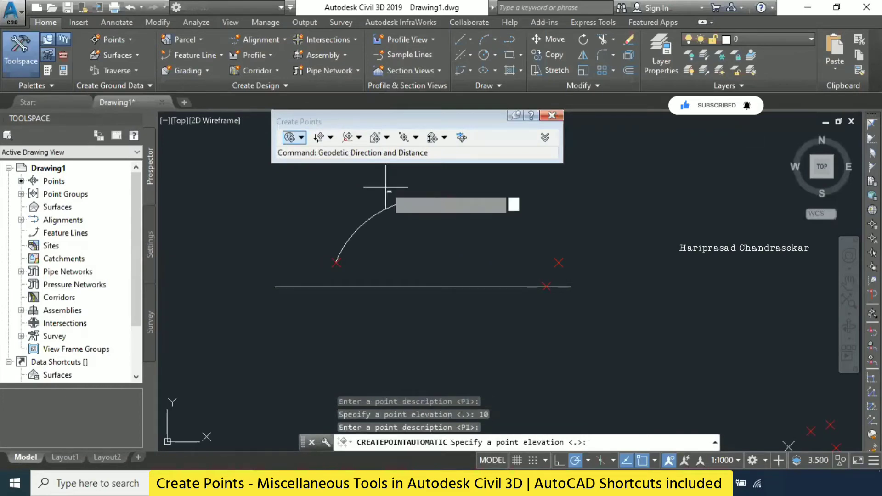
key(Return)
key(Escape)
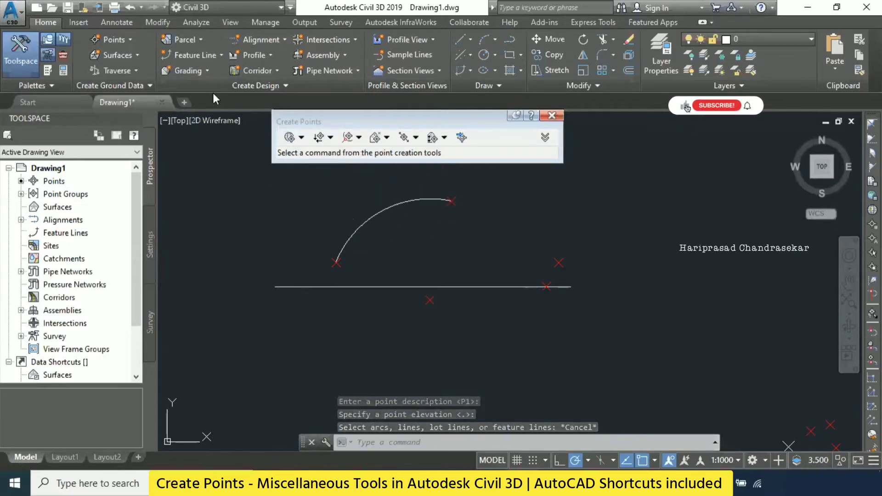
- Create an Along Line/Curve point at distance 1 from the arc's lower end, with description P1 and elevation 10
click(126, 38)
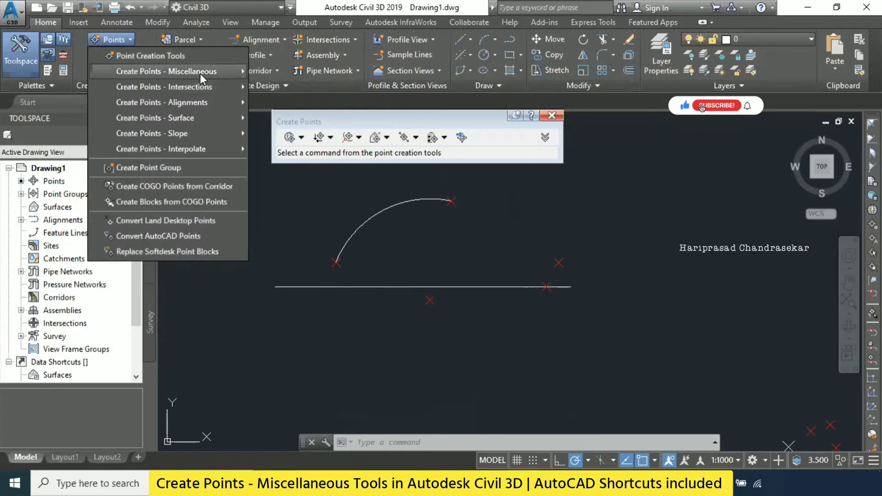
mouse_move(200, 74)
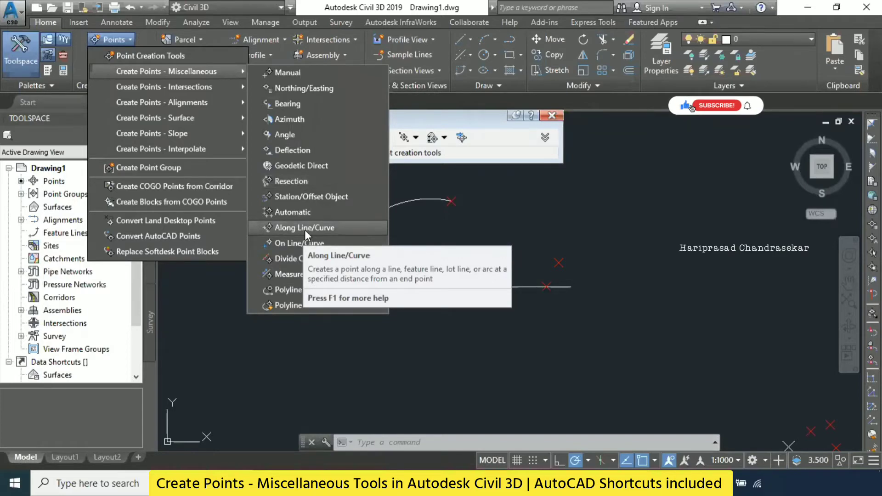
click(318, 228)
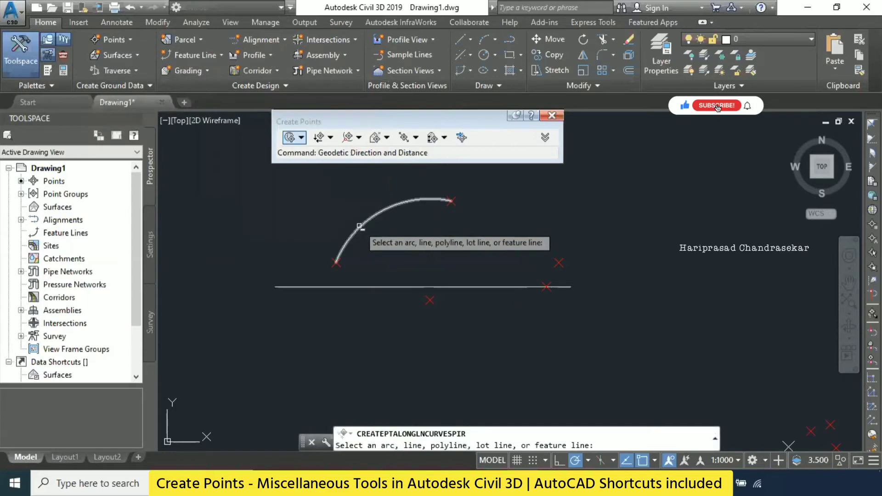
click(363, 229)
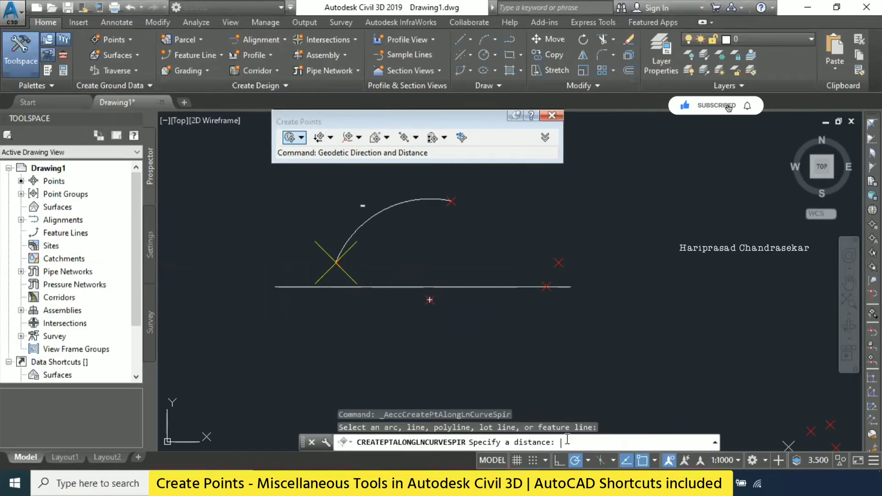
text(1)
key(Return)
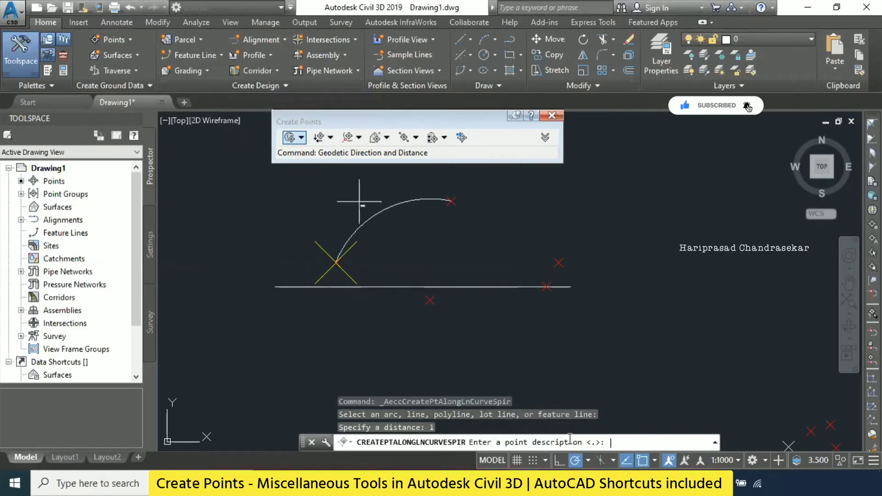
text(P1)
key(Return)
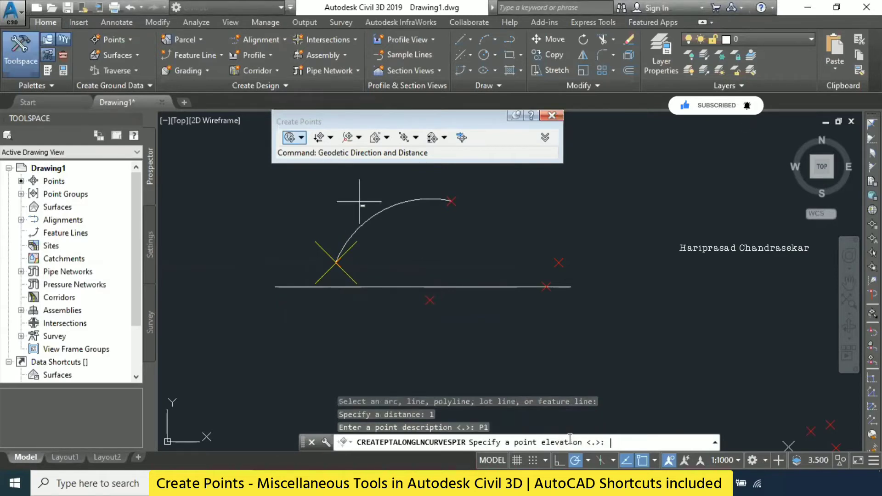
text(10)
key(Return)
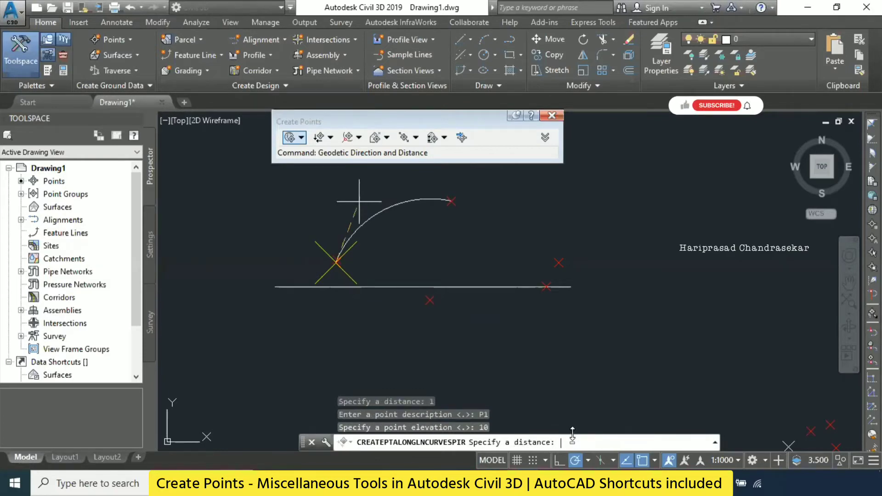
- Create a second point along the arc at distance 4 with description P1 and elevation 10, ending the command
text(4)
key(Return)
key(Return)
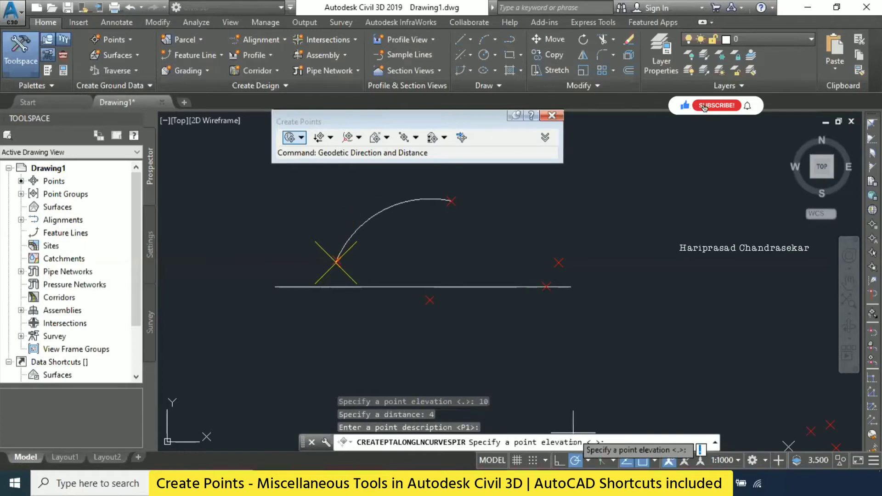
text(10)
key(Return)
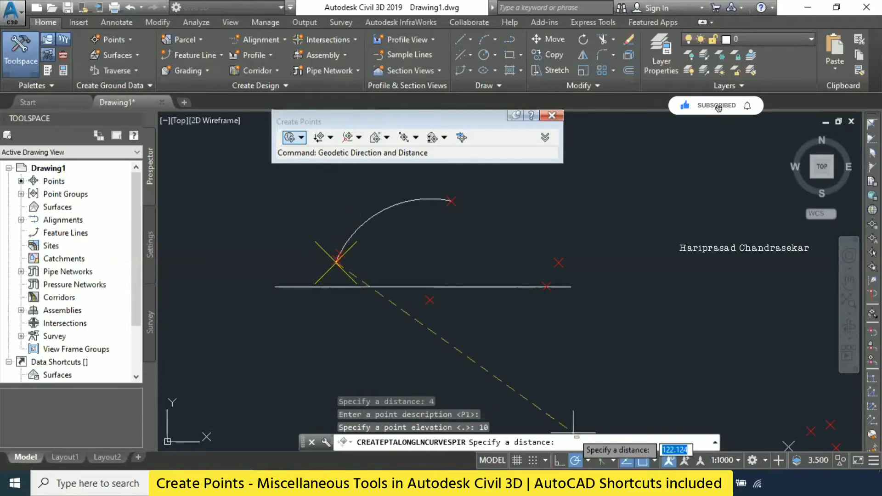
key(Escape)
scroll(529, 377, down, 1)
scroll(411, 306, up, 4)
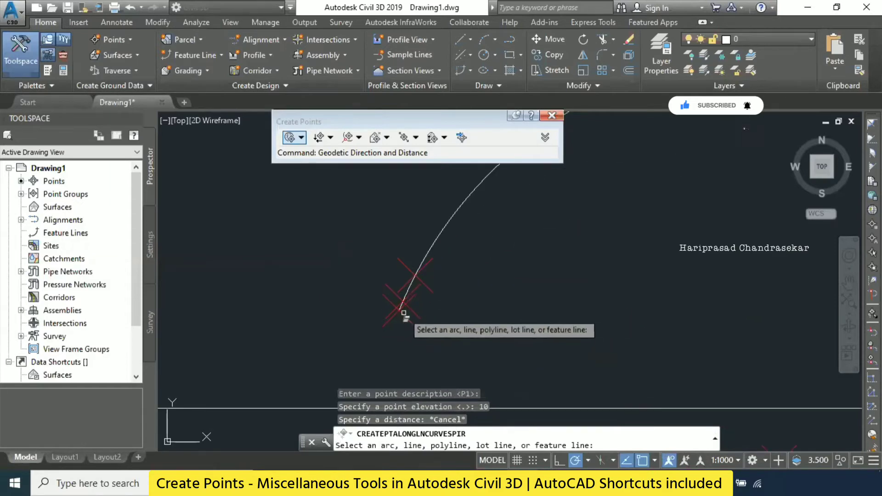
key(Escape)
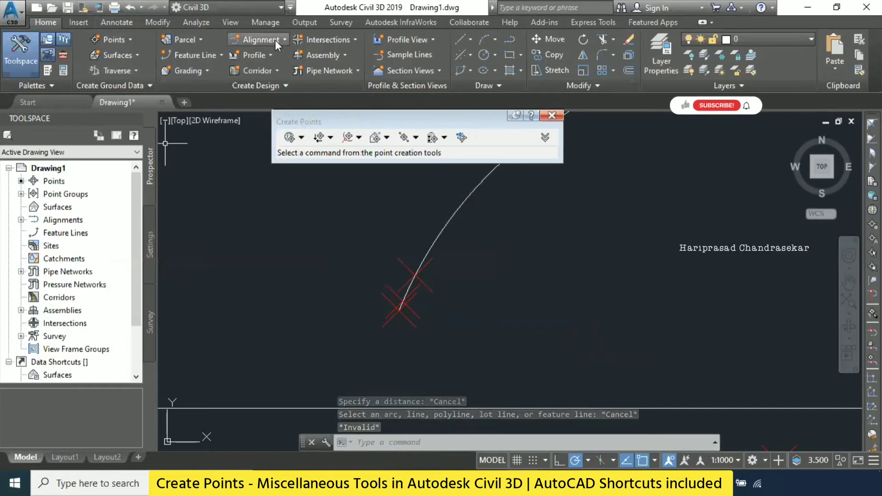
- Open the list of miscellaneous point creation methods
click(119, 38)
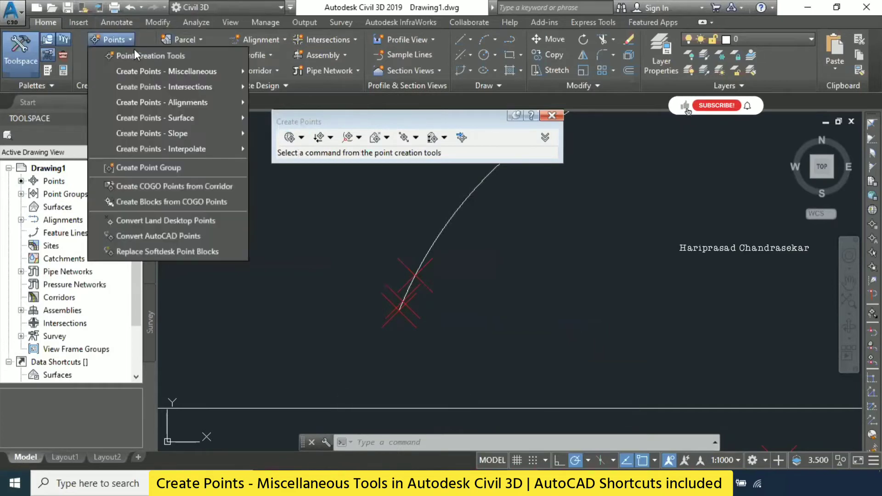
mouse_move(227, 69)
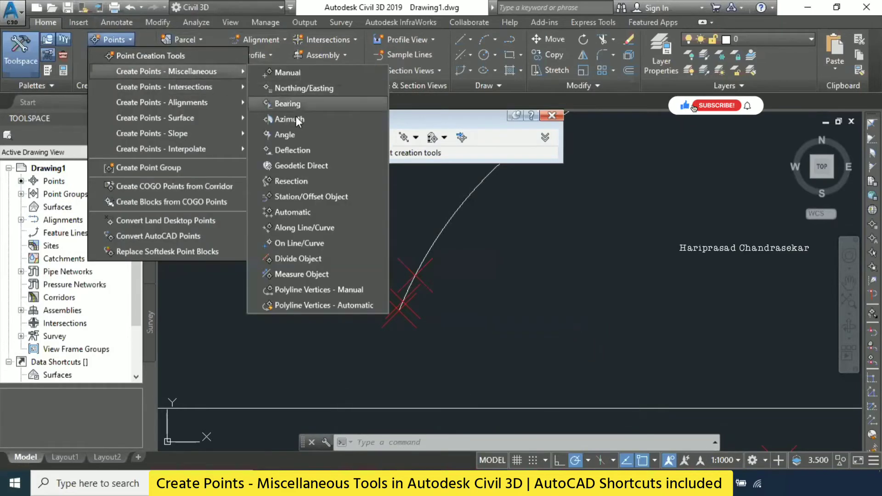
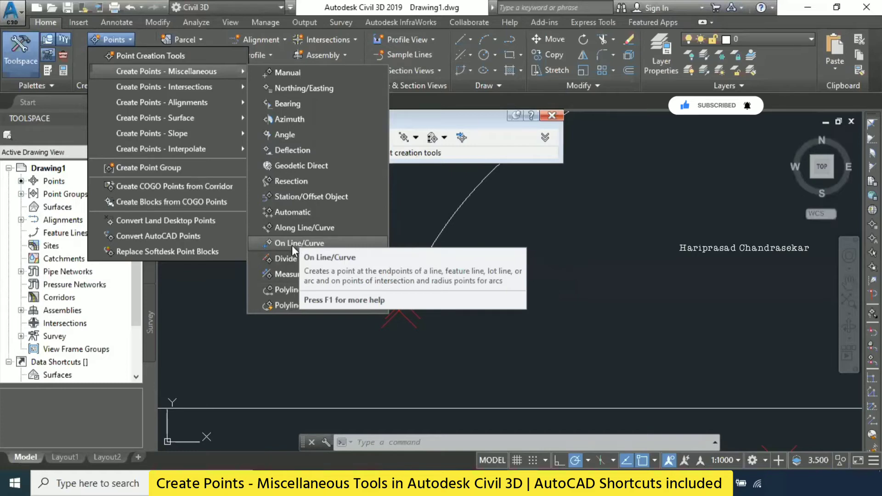
- Draw a small three-point arc in the open area beneath the large arc and above the horizontal line
click(292, 244)
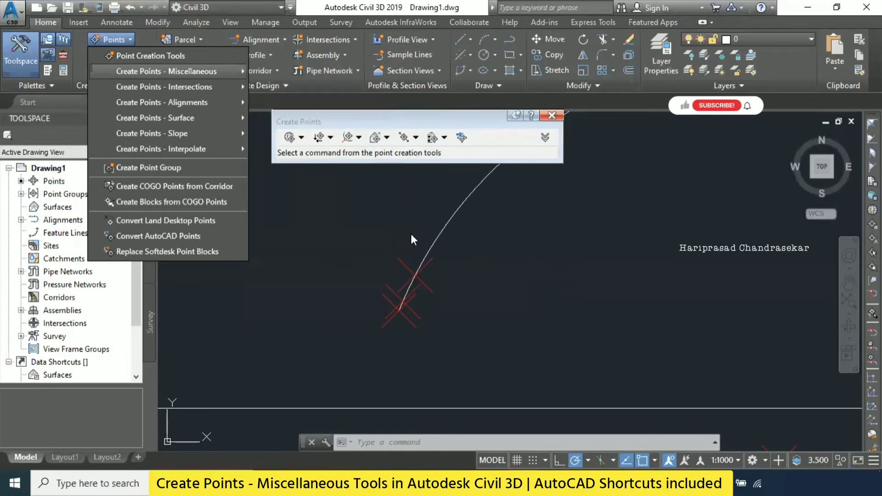
scroll(404, 222, down, 3)
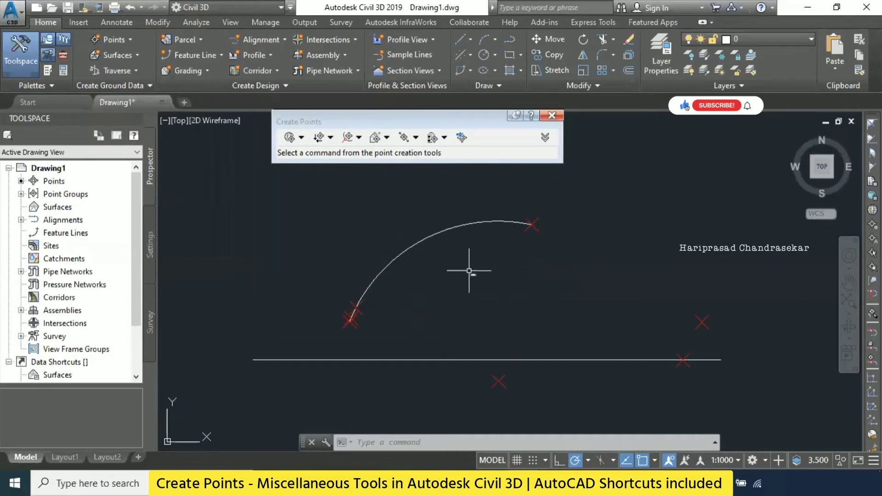
middle_drag(466, 270, 414, 276)
text(a)
key(Return)
click(429, 290)
click(473, 290)
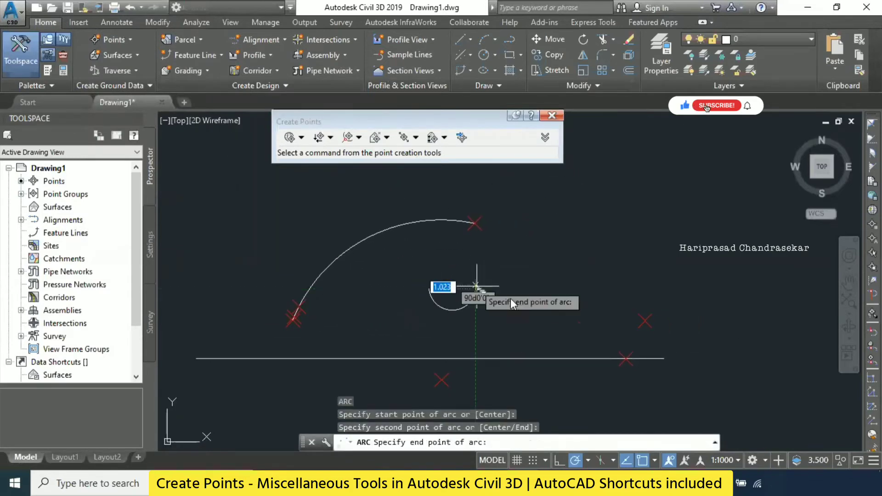
click(507, 319)
- Draw a second small three-point arc that crosses the first small arc, ending the Arc command
key(Return)
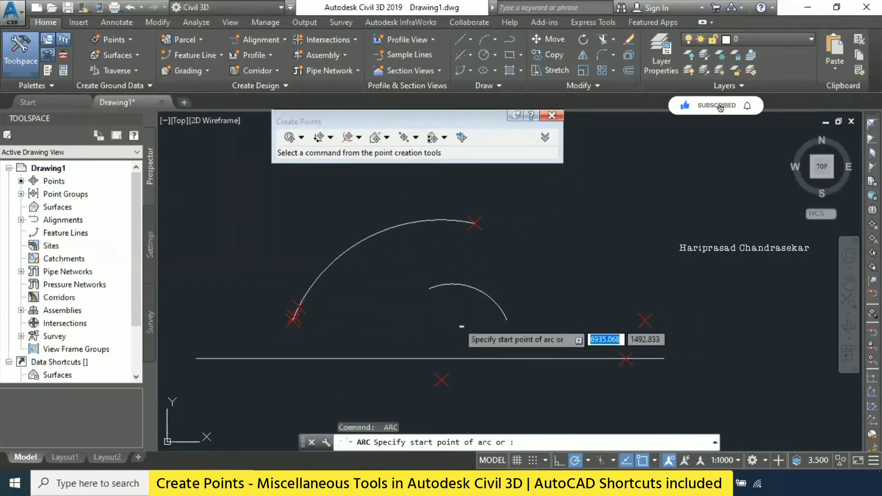
click(459, 321)
click(475, 289)
click(515, 268)
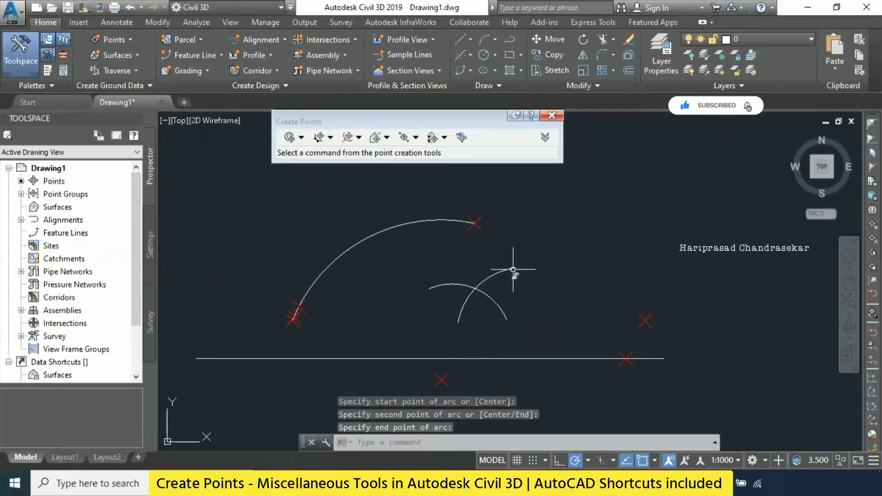
key(Escape)
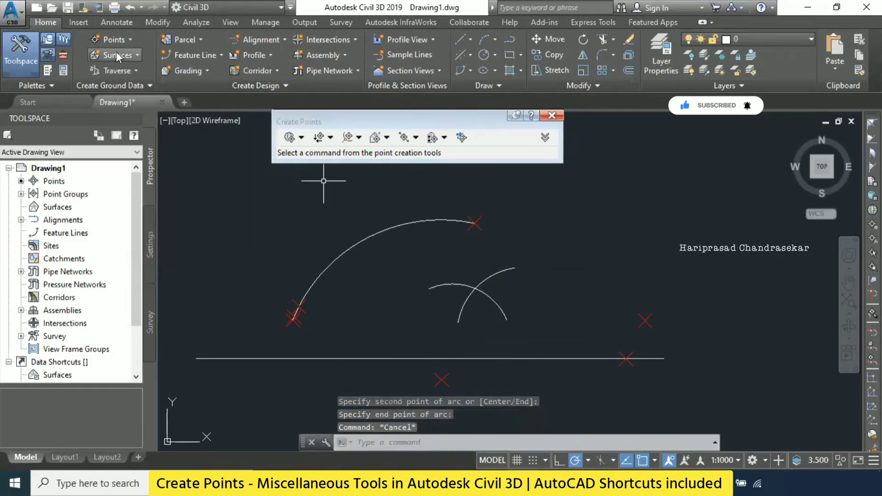
click(124, 42)
mouse_move(192, 73)
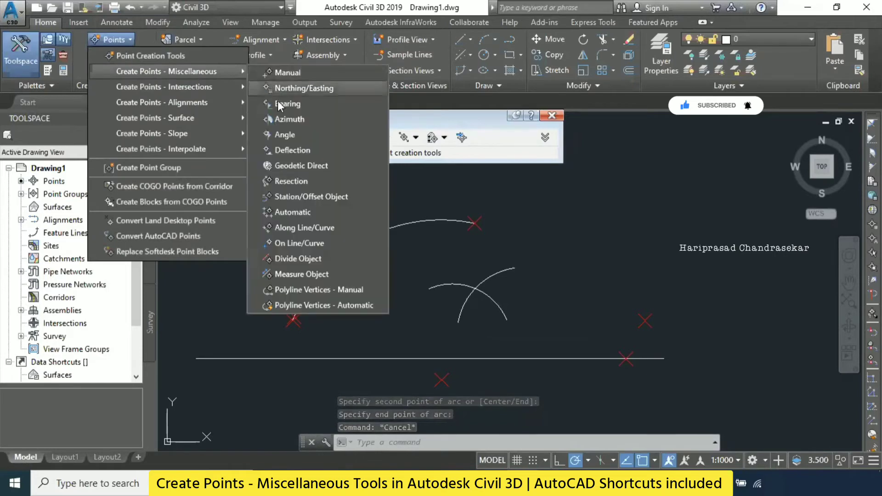
click(318, 230)
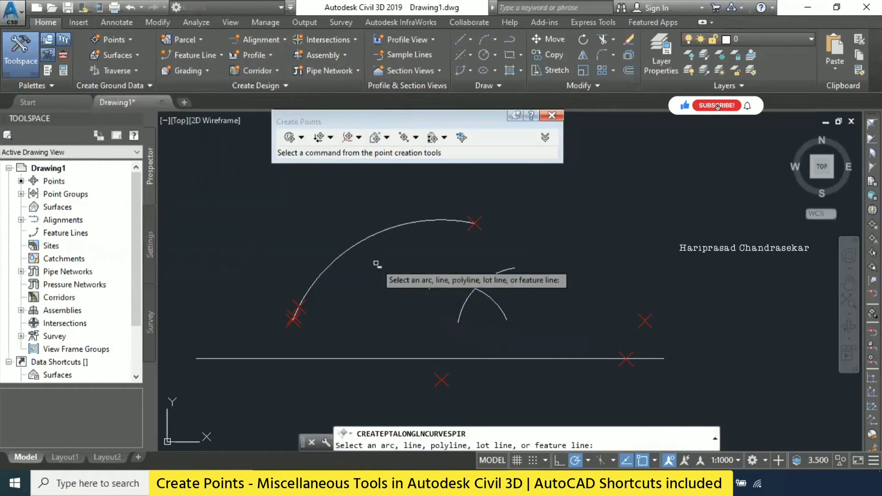
key(Escape)
- Create On Line/Curve points at the first small arc's endpoints and radius point, with description P1 and the default elevation
click(123, 40)
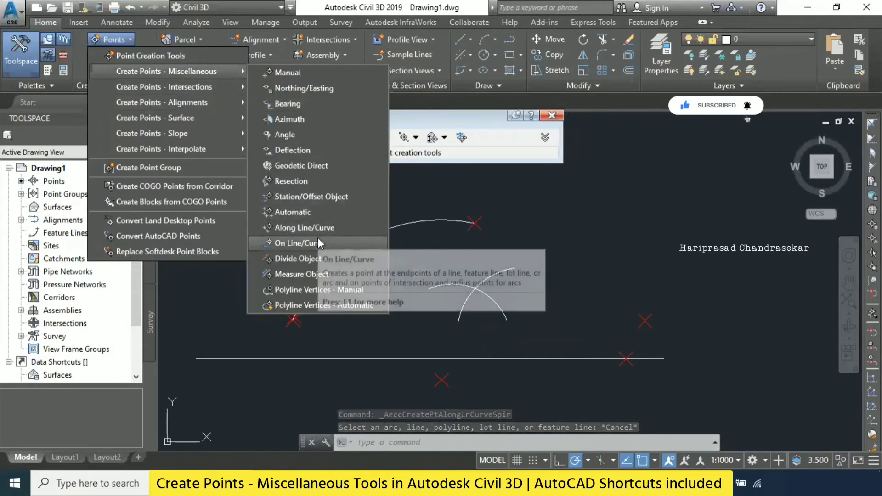
click(318, 243)
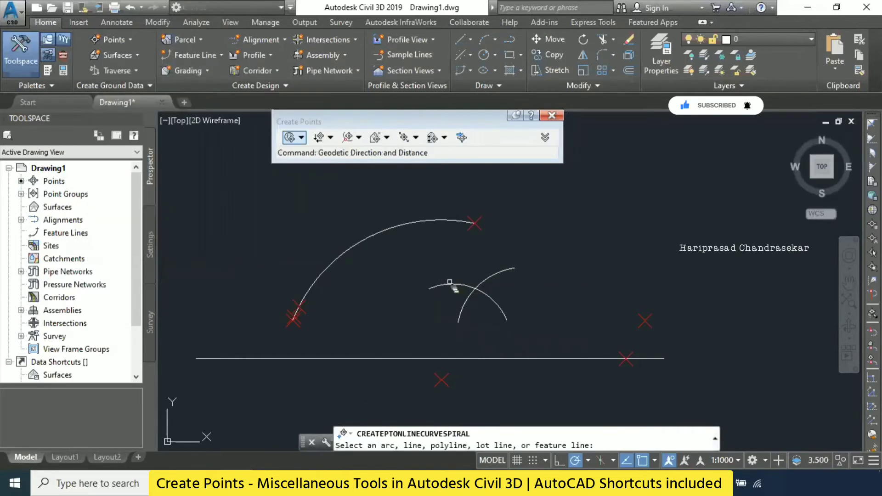
click(455, 289)
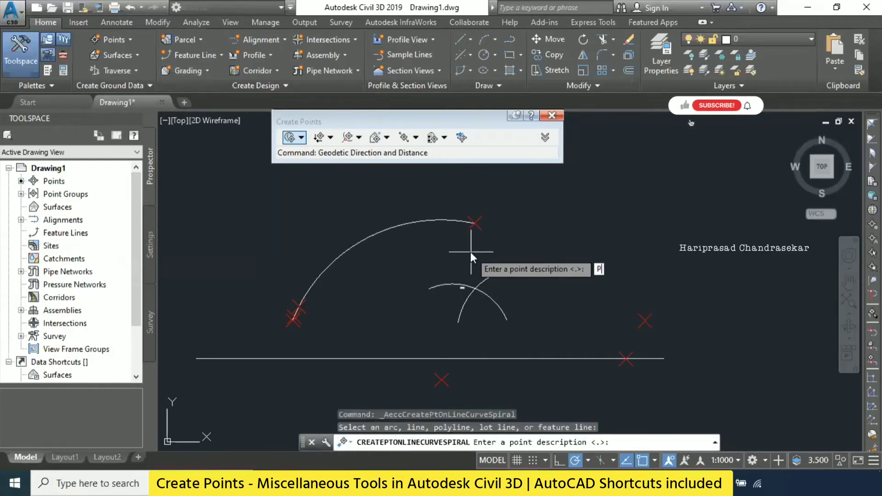
key(Return)
key(Return)
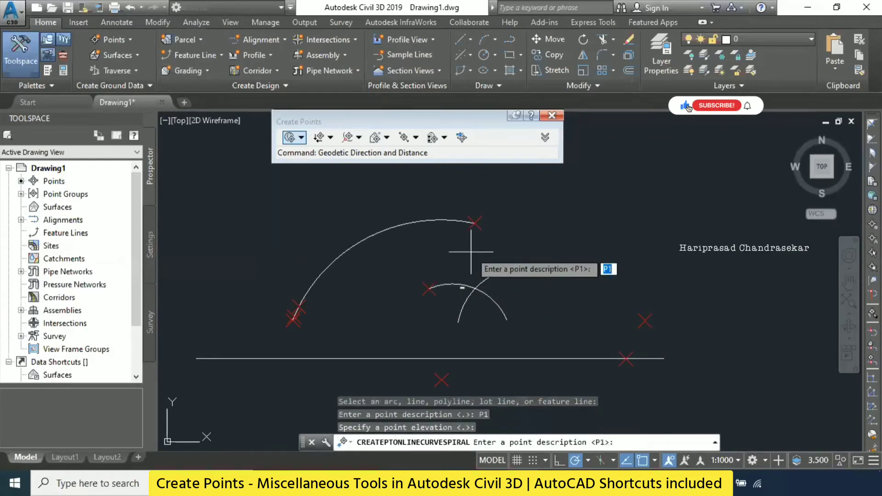
key(Return)
key(Return)
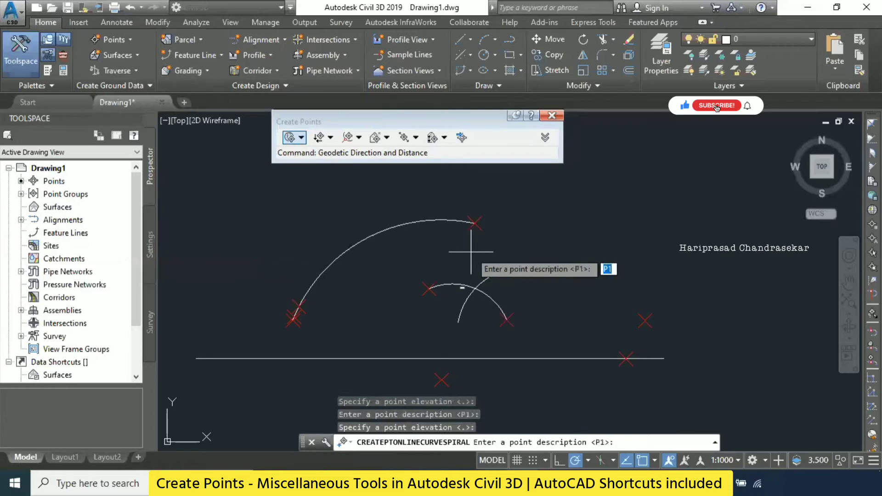
key(Return)
key(Return)
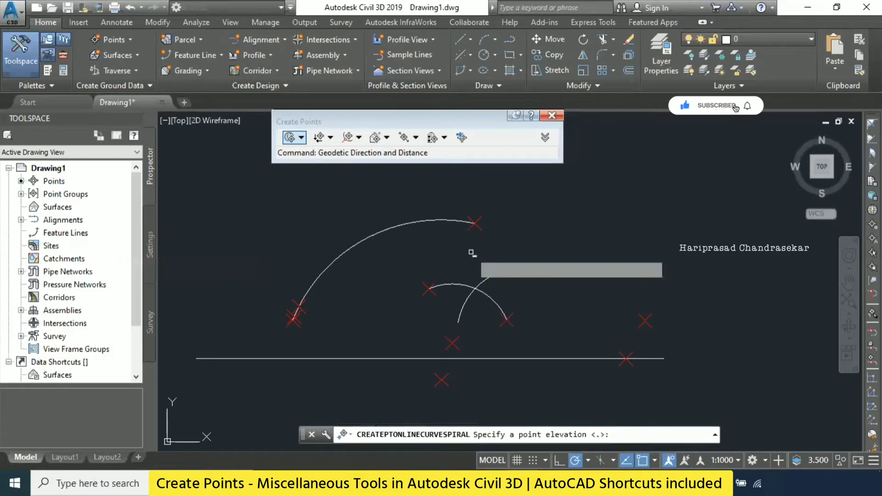
key(Return)
key(Return)
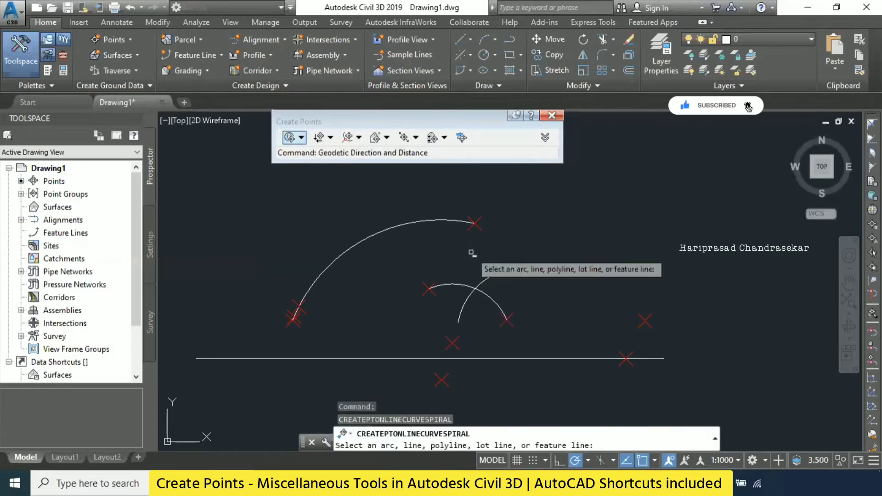
- Create On Line/Curve points for the second small arc, accepting the default description and elevation, and end the command
click(480, 284)
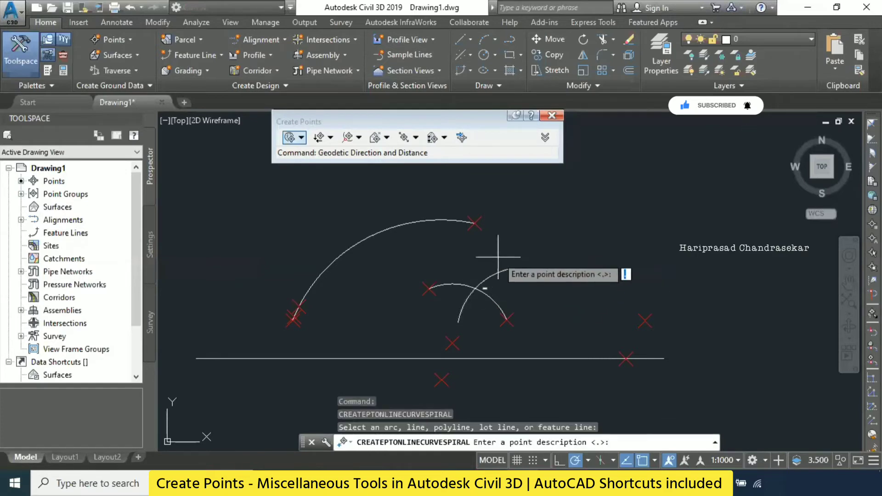
key(Return)
key(Return)
key(Return)
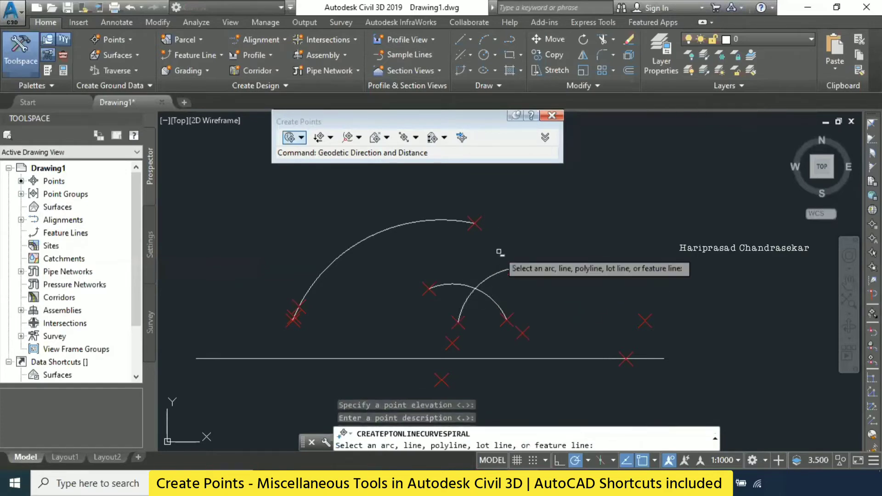
key(Return)
key(Return)
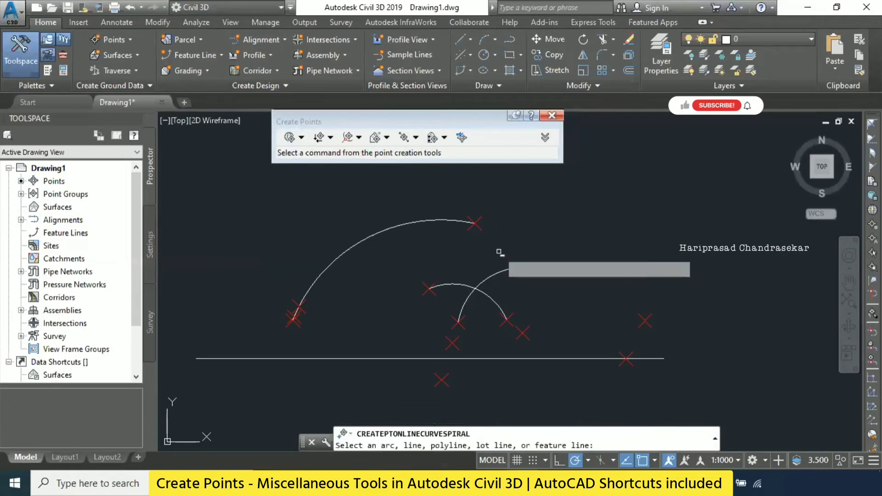
key(Escape)
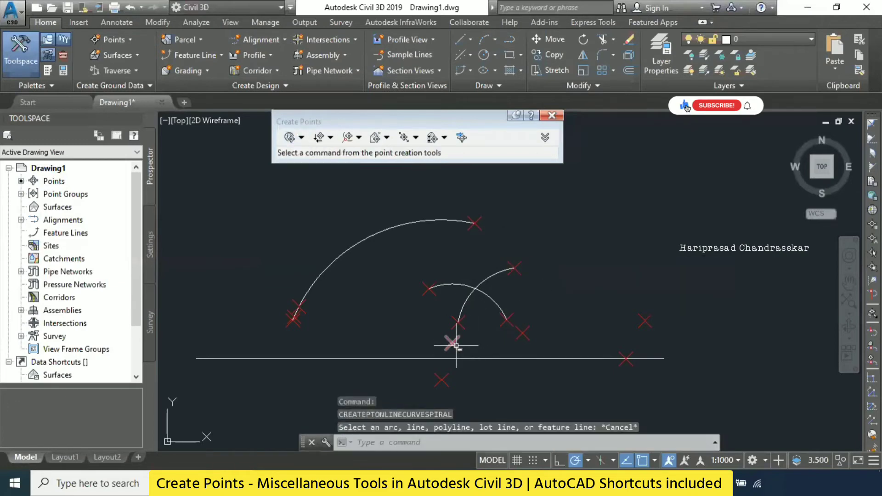
- Inspect the radius points created for the two small arcs
click(453, 344)
key(Escape)
click(520, 334)
scroll(522, 329, up, 3)
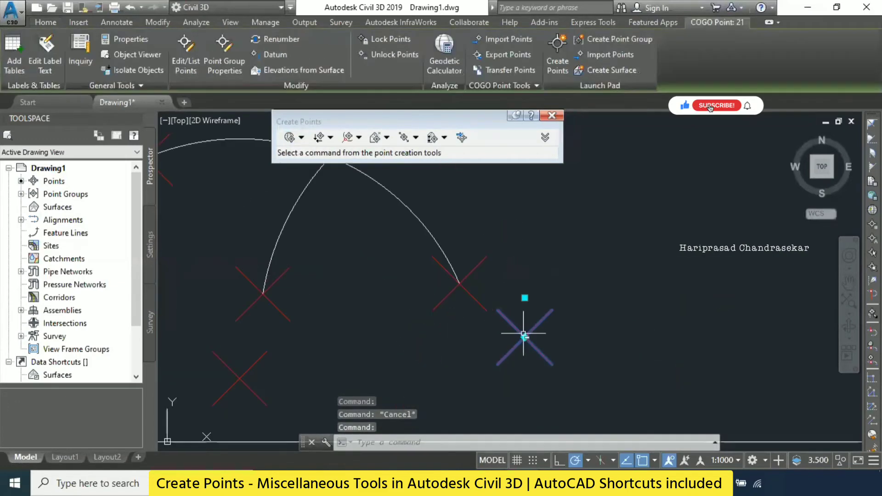
key(Escape)
scroll(522, 309, down, 1)
scroll(547, 282, down, 2)
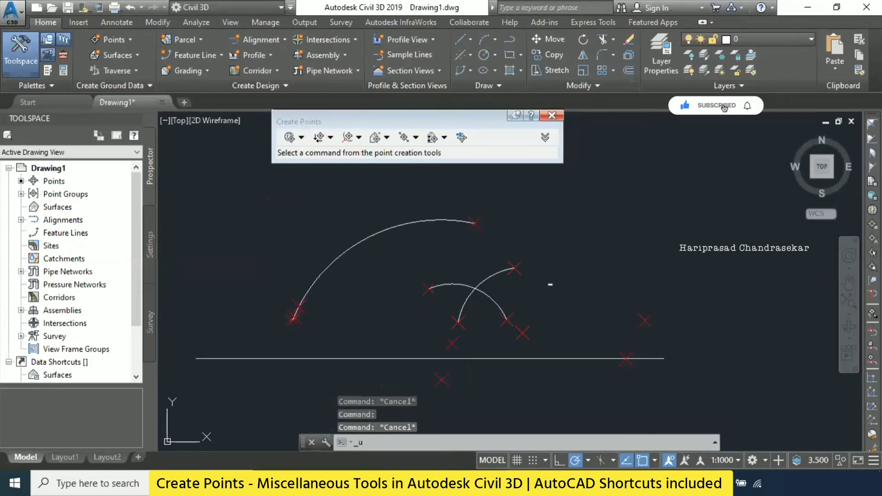
- Undo the On Line/Curve points of both small arcs and redo them
key(ctrl+z)
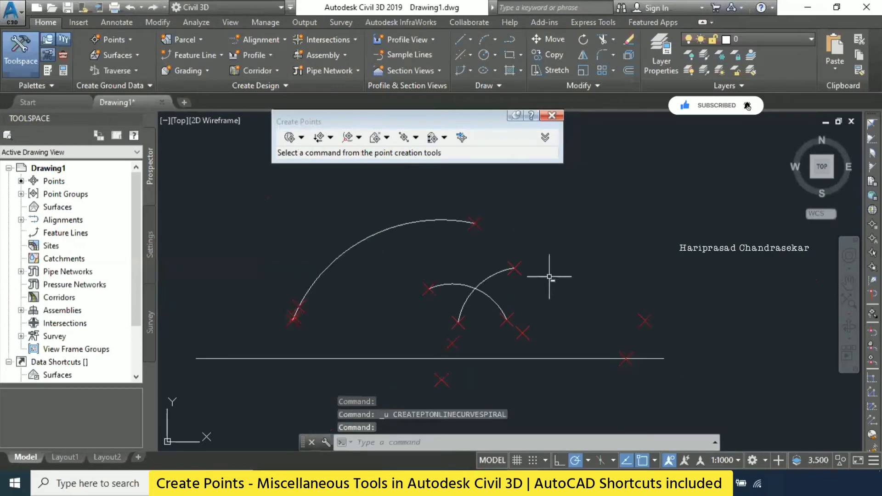
key(Escape)
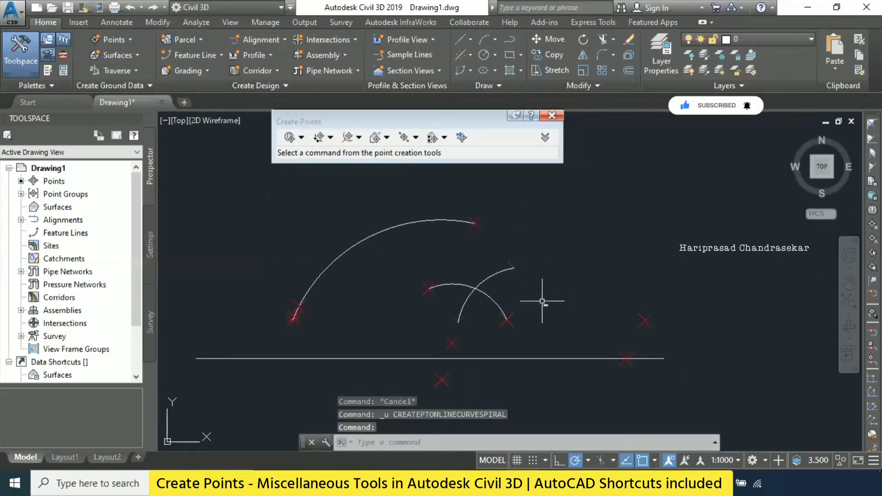
key(ctrl+z)
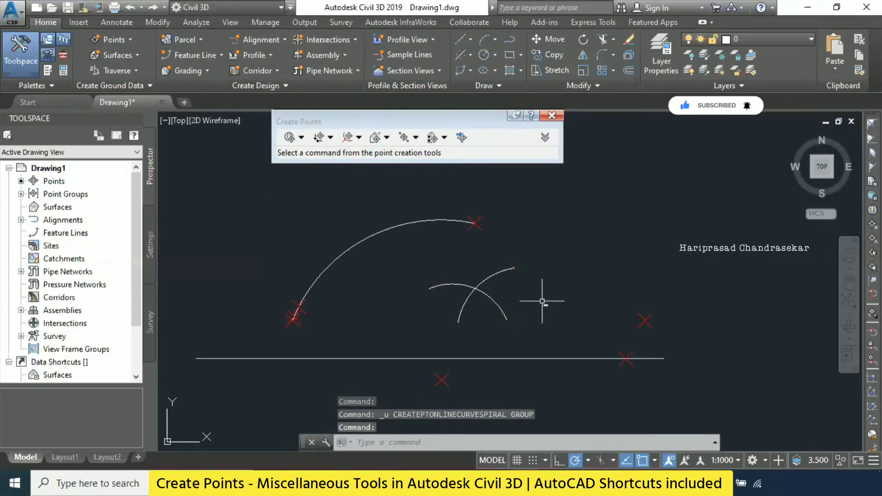
key(ctrl+y)
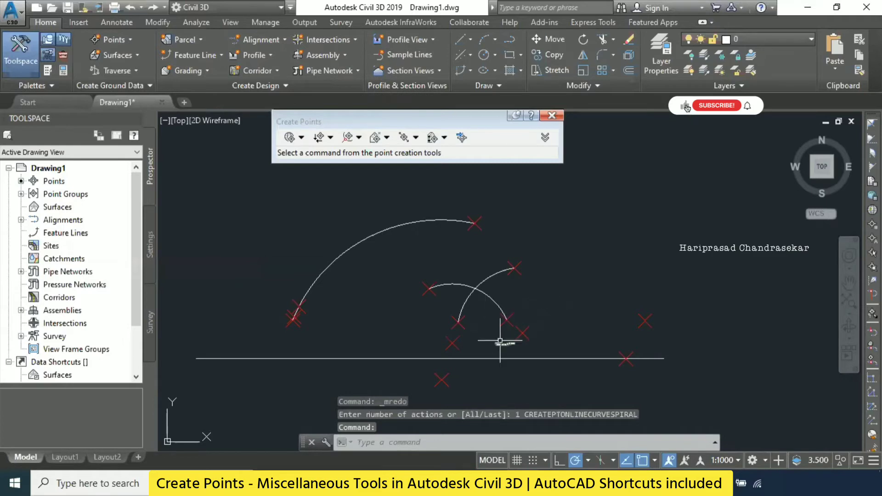
- Check the second small arc's radius point and review the list of miscellaneous point creation methods
click(522, 332)
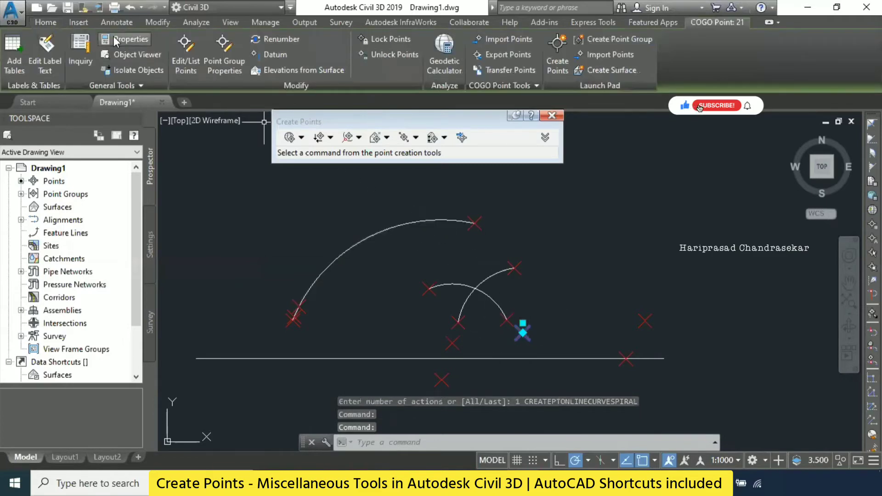
key(Escape)
click(104, 41)
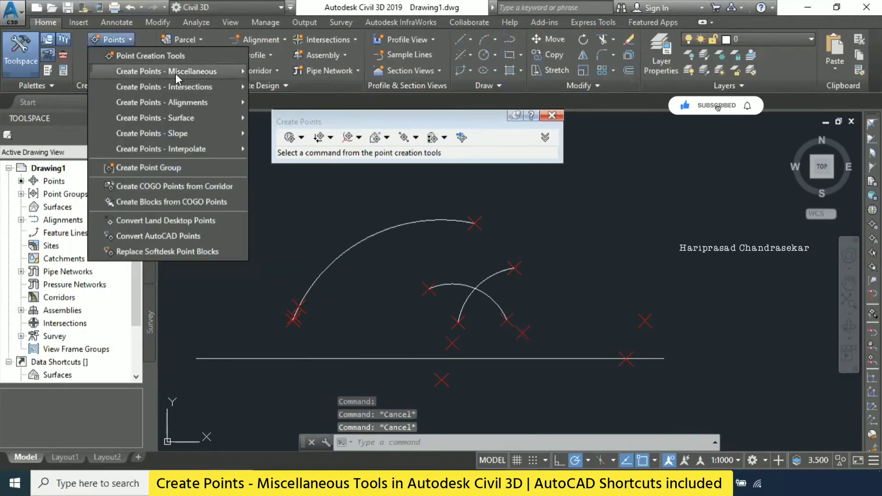
mouse_move(181, 71)
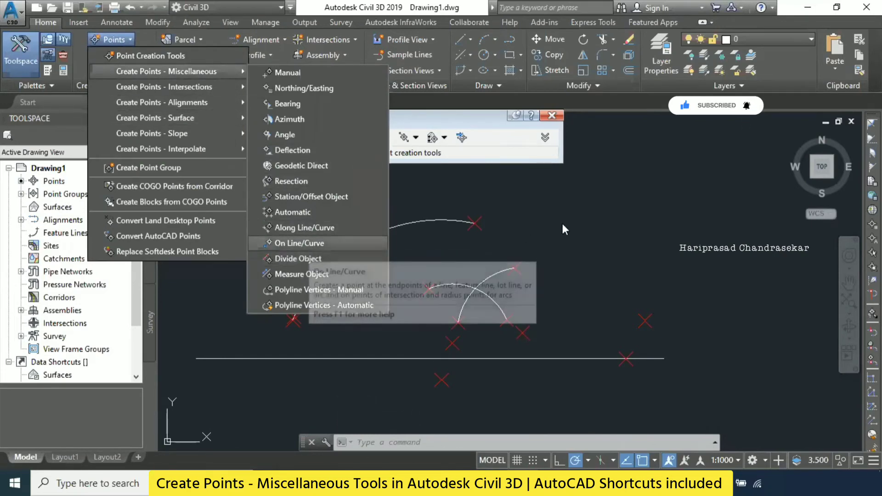
click(313, 382)
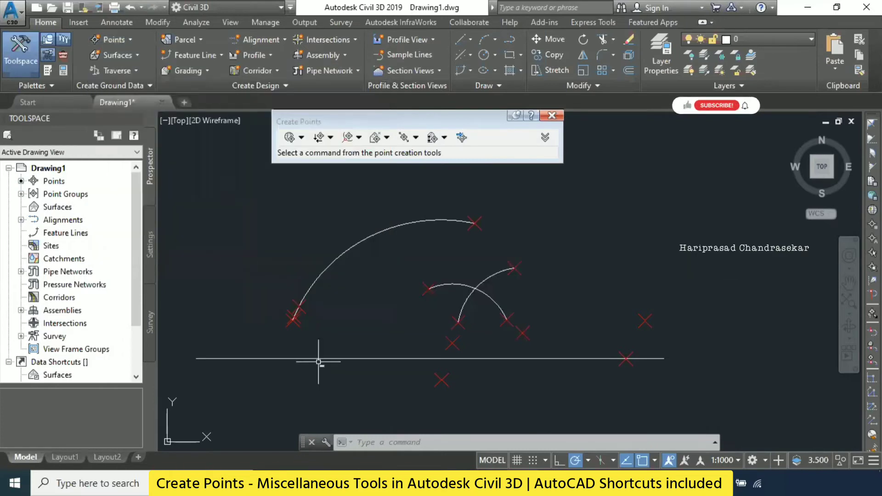
- Try to divide the long horizontal line with the Divide command
click(316, 359)
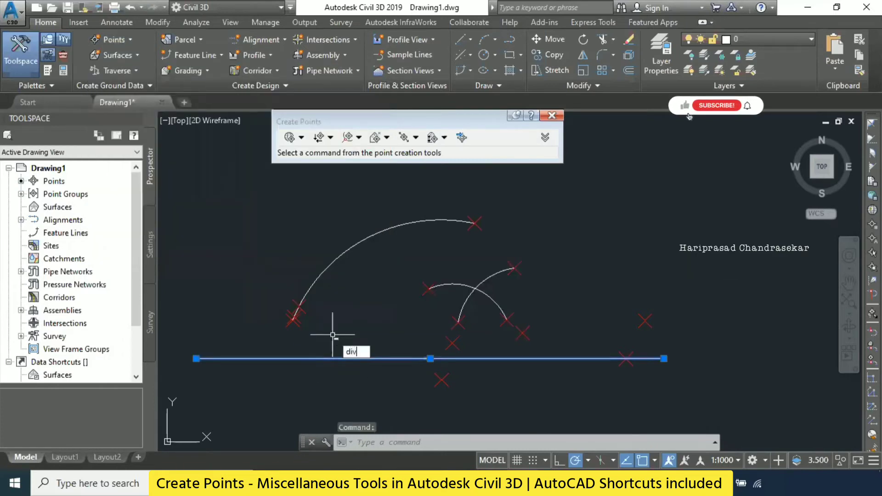
text(div)
key(Return)
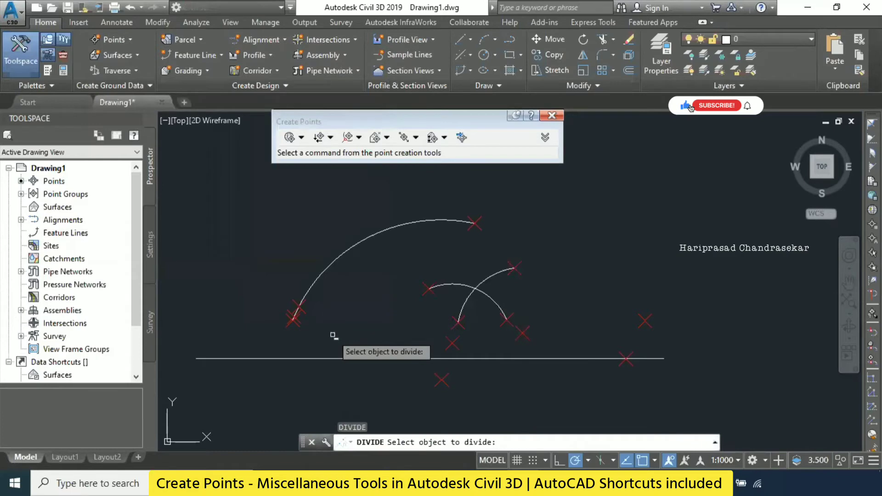
click(330, 357)
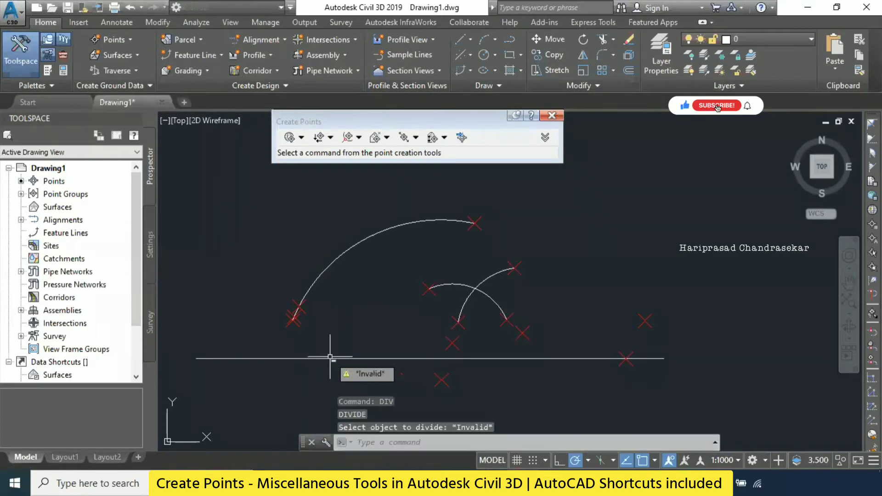
- Divide the long horizontal line into 10 segments with the Divide command
text(div)
key(Return)
click(314, 359)
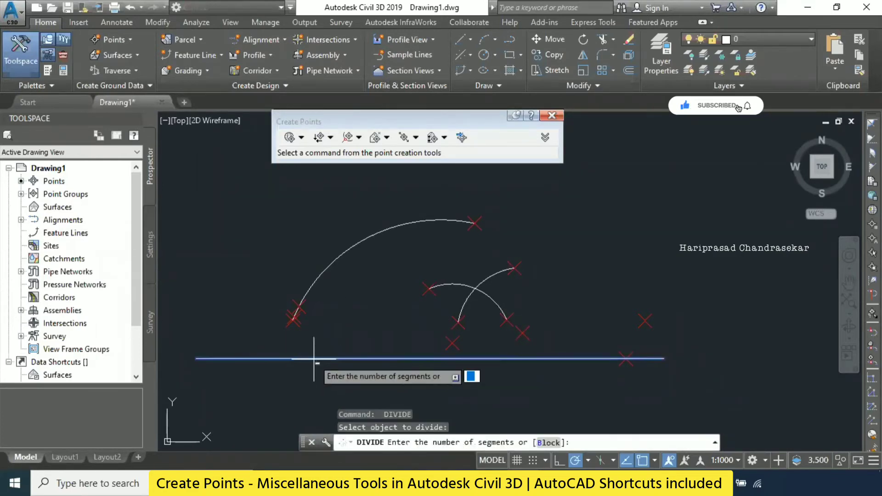
text(10)
key(Return)
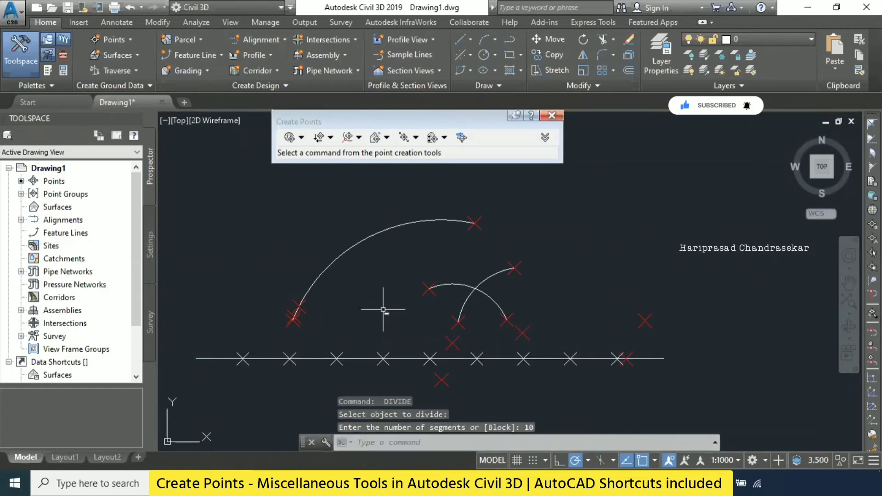
key(Escape)
- Create points on the large arc with Divide Object, using 10 segments, an offset of 10 and default descriptions and elevations
click(122, 38)
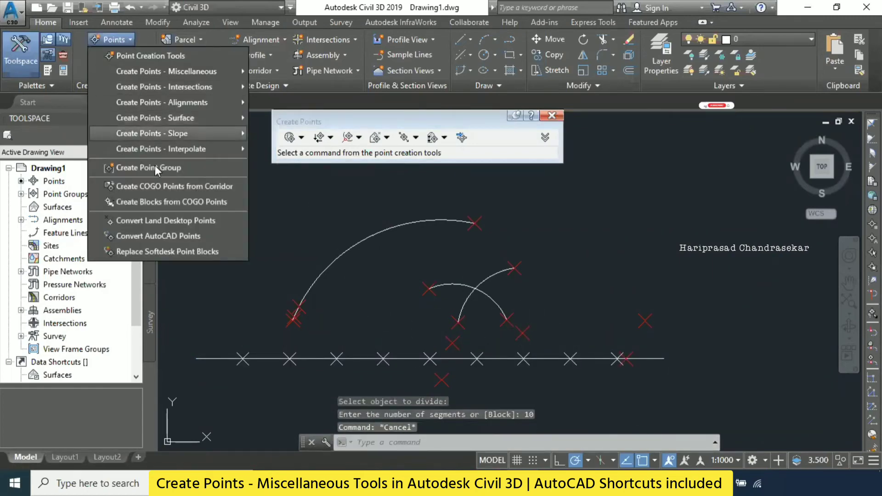
click(299, 258)
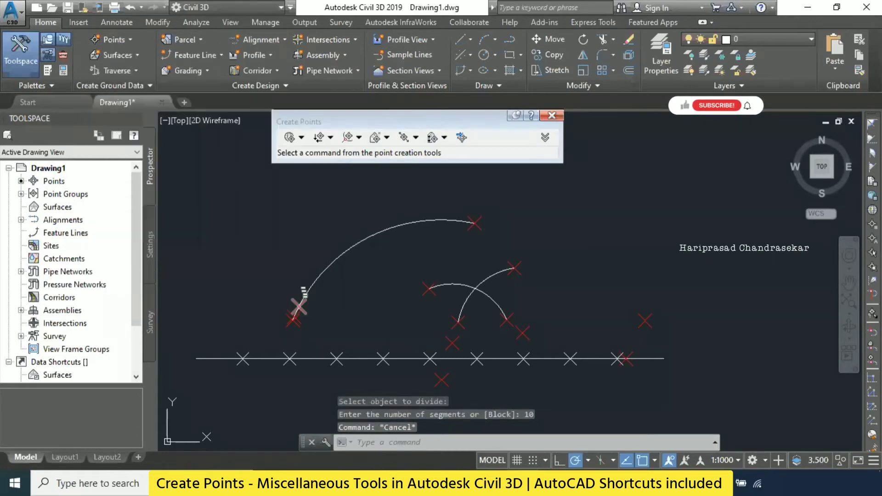
click(334, 260)
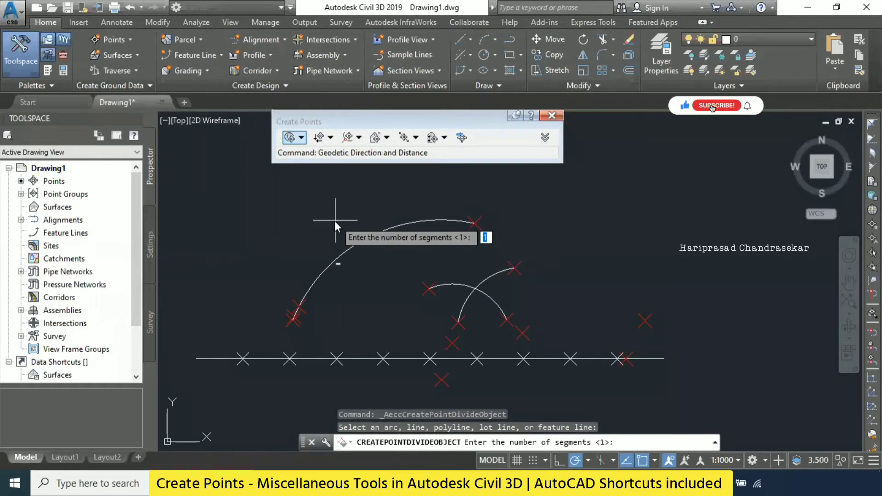
key(Return)
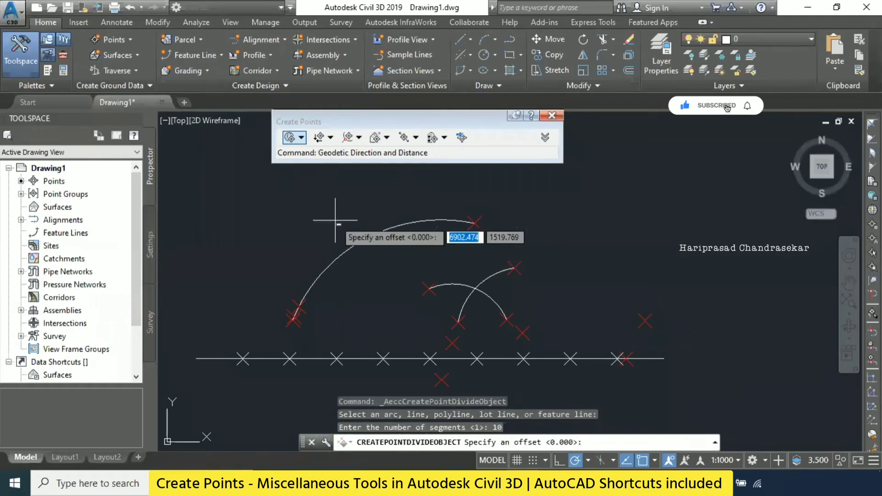
key(Return)
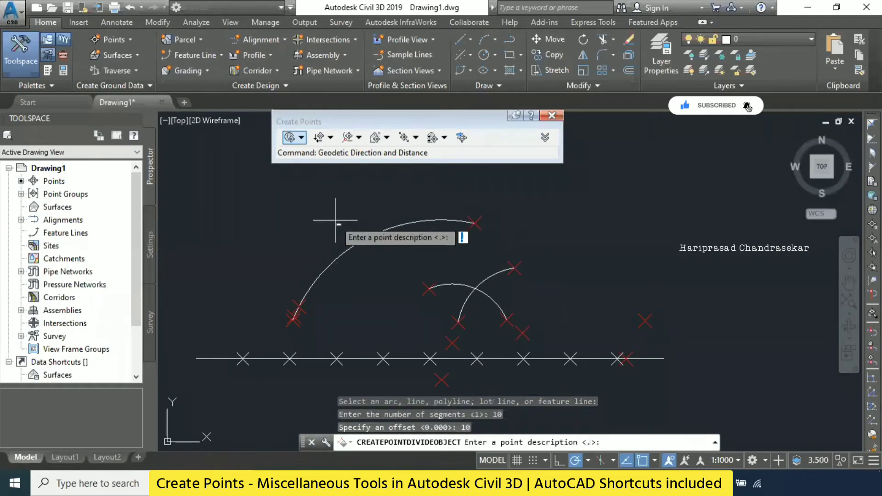
key(Return)
key(Return)
key(Return)
key(Return)
key(Return)
key(Return)
key(Return)
key(Return)
key(Return)
key(Return)
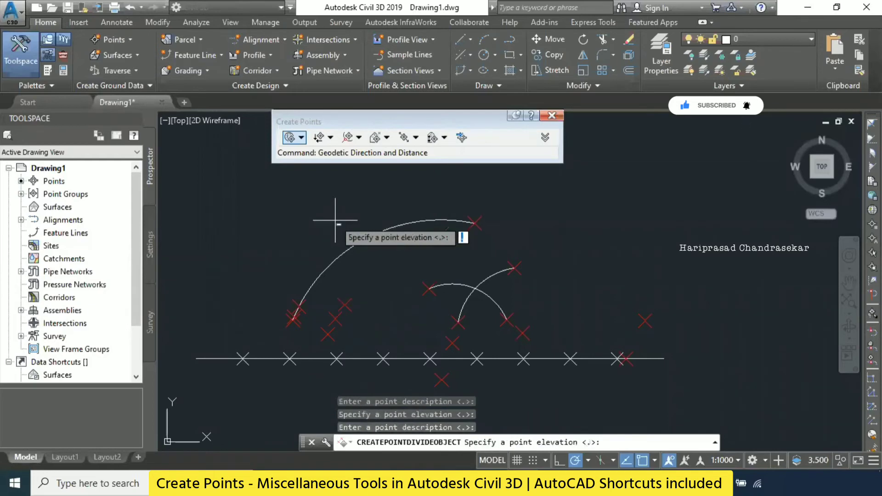
key(Return)
key(Return)
key(Return)
key(Return)
key(Return)
key(Return)
key(Return)
key(Return)
key(Return)
key(Return)
key(Return)
key(Return)
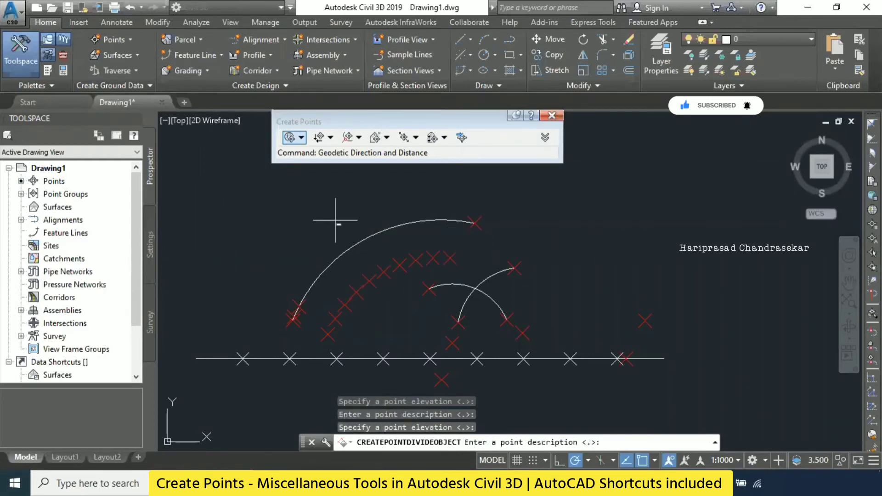
key(Return)
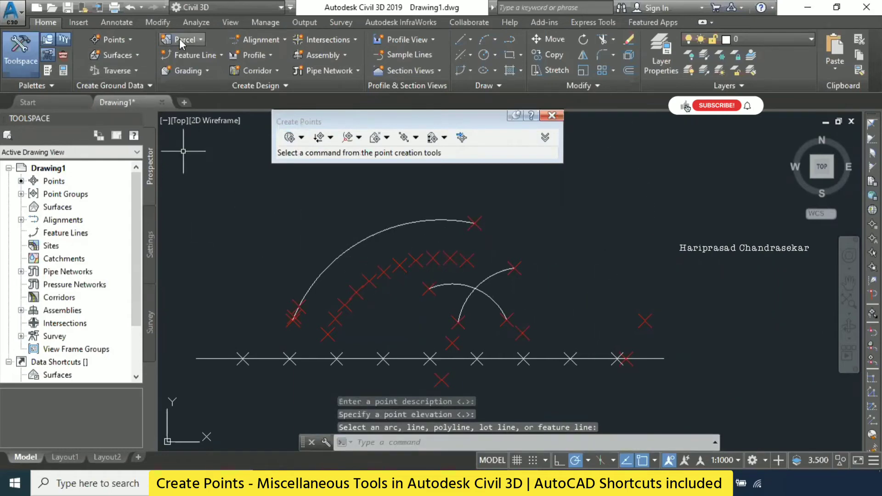
- Check the last COGO point of the offset row inside the large arc, then clear the selection
click(119, 42)
click(501, 230)
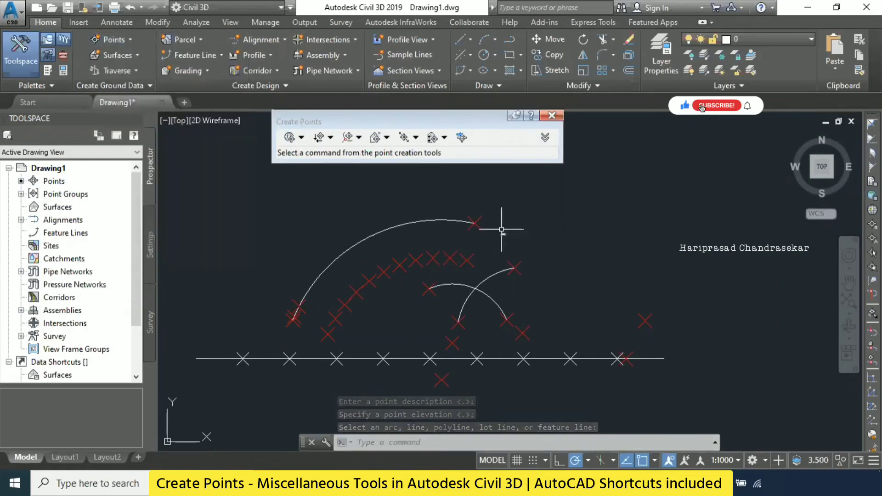
key(Escape)
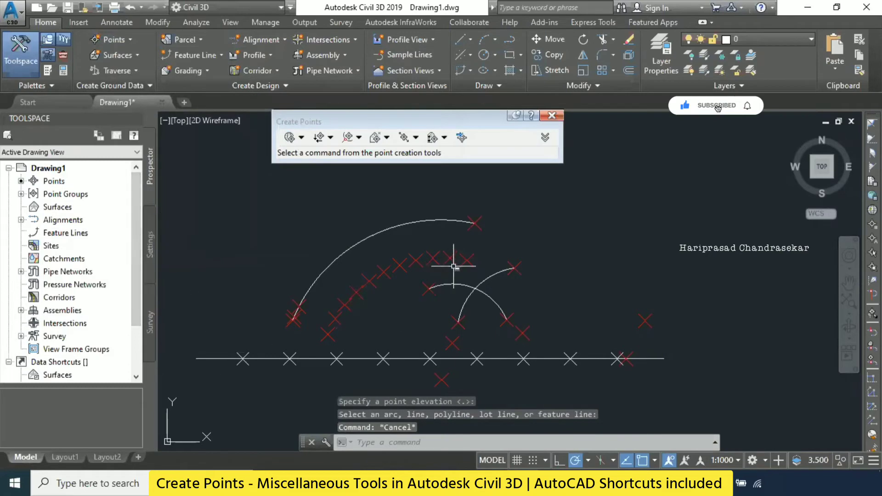
click(473, 264)
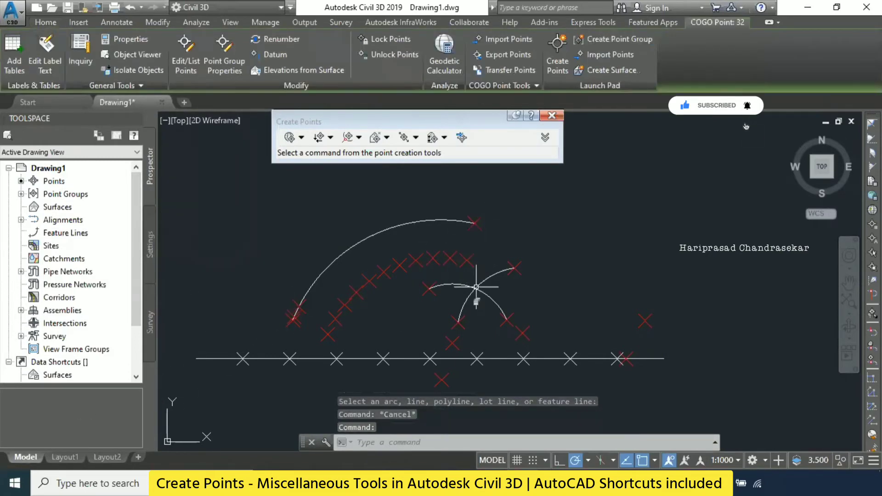
click(467, 260)
click(458, 322)
key(Escape)
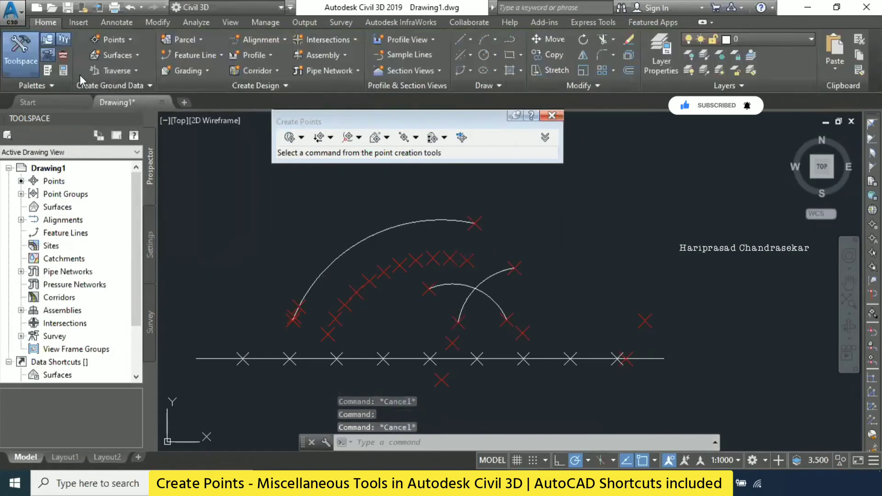
click(125, 42)
mouse_move(170, 70)
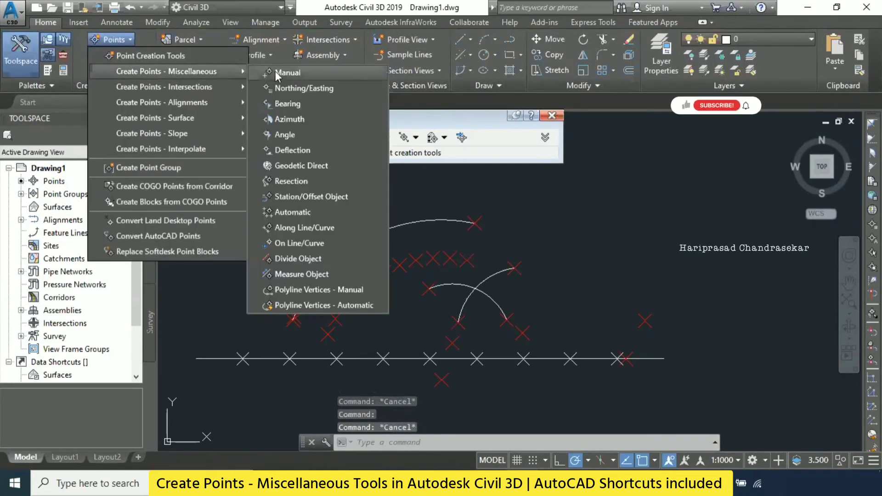
click(281, 72)
key(Escape)
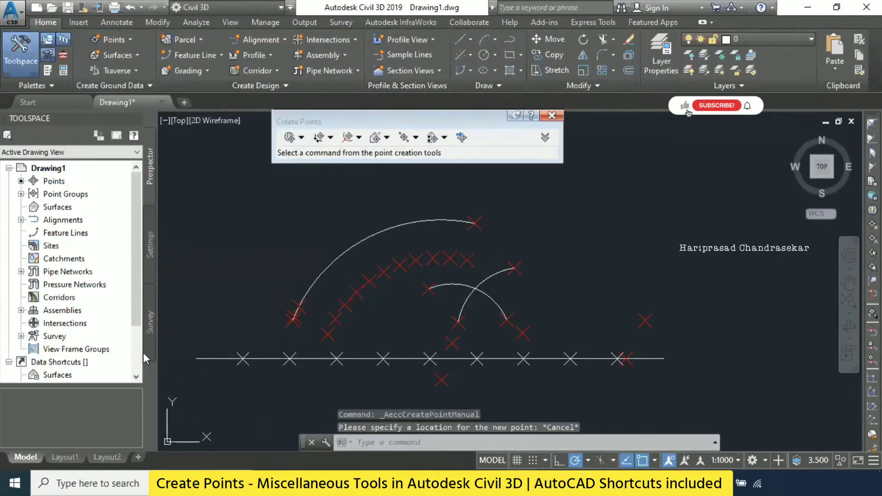
key(Escape)
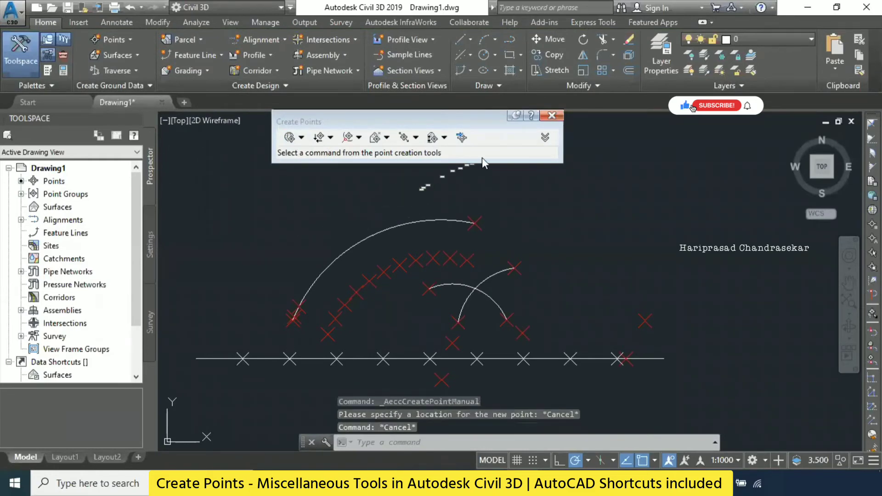
- Expand the point groups and review the _All Points list down to its last entries
scroll(363, 251, down, 5)
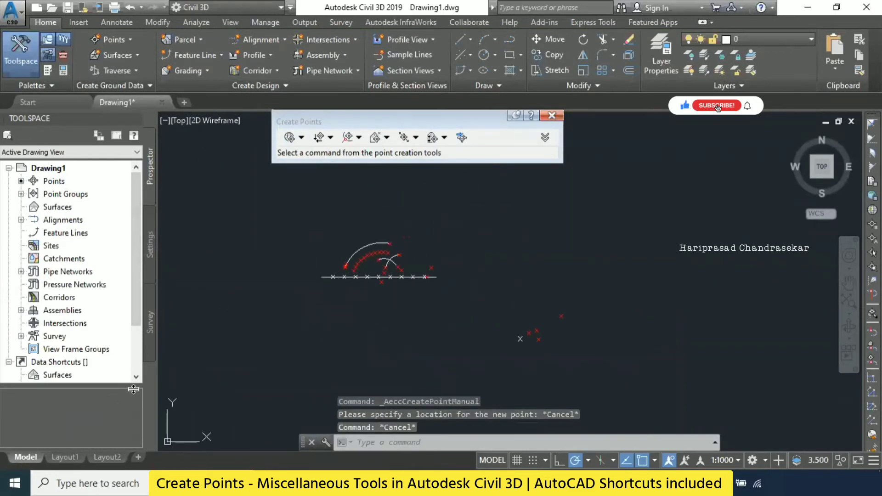
mouse_move(136, 316)
mouse_down()
mouse_move(146, 360)
mouse_move(150, 256)
mouse_up()
key(Escape)
scroll(358, 252, up, 6)
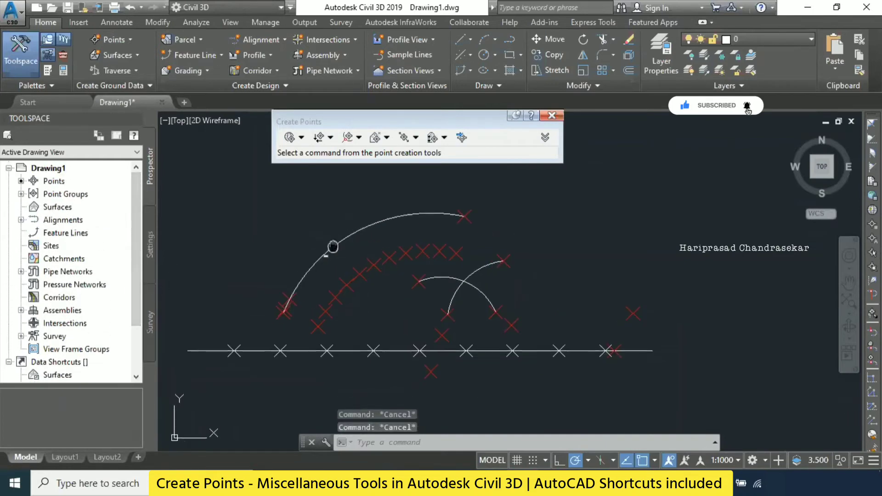
middle_drag(333, 247, 392, 229)
click(22, 194)
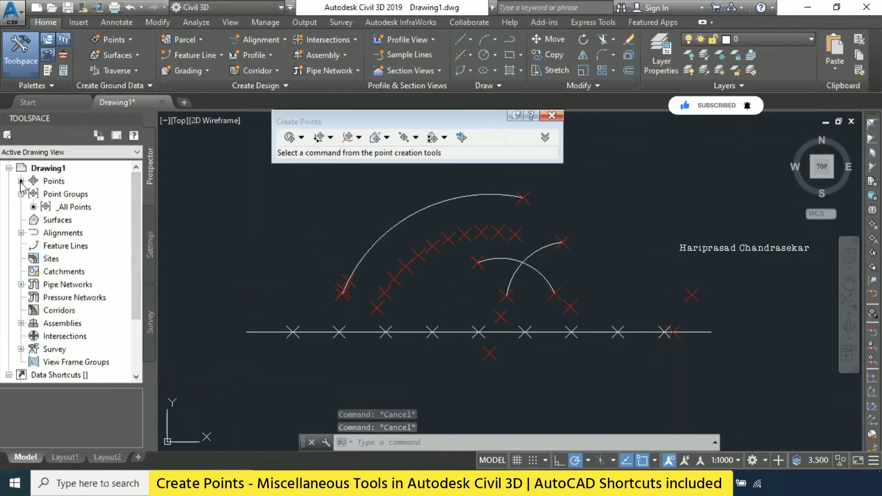
key(Escape)
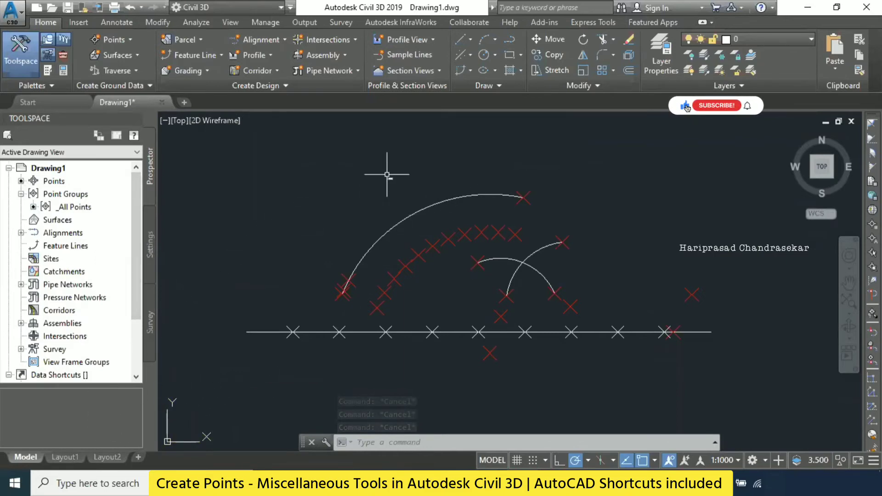
click(74, 207)
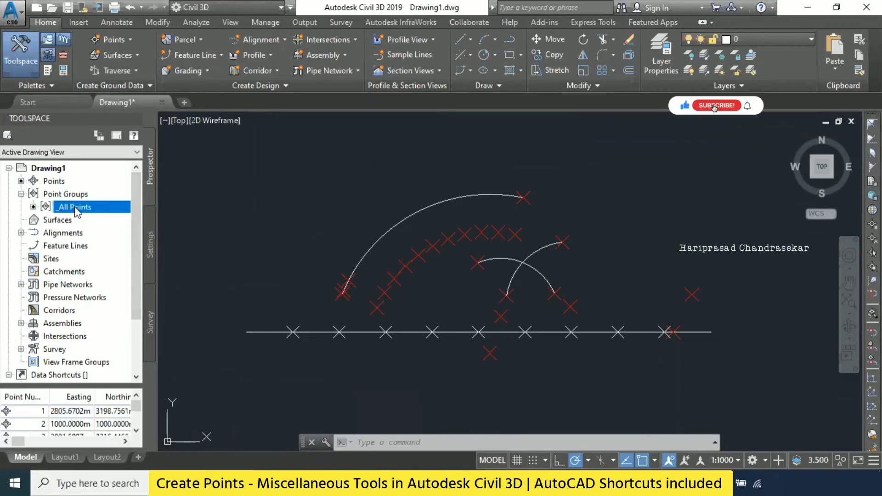
right_click(75, 208)
click(75, 207)
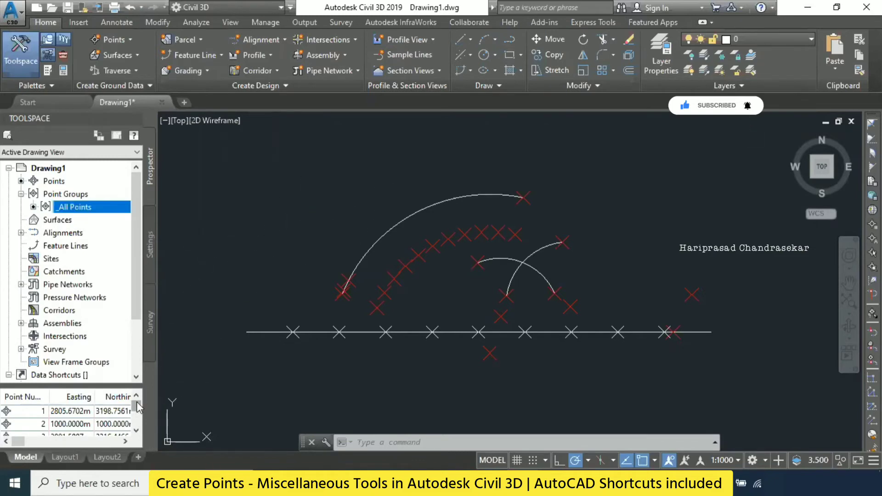
drag(136, 405, 136, 432)
click(312, 174)
click(316, 157)
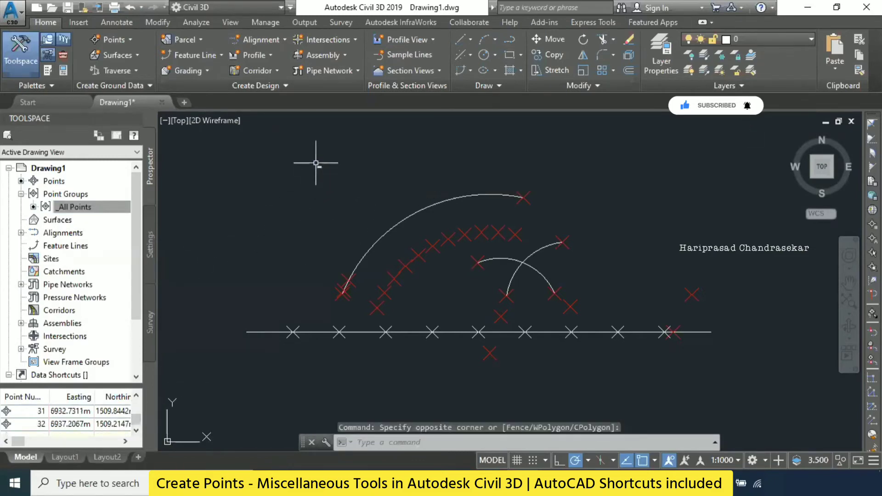
- Run Measure Object on the large arc, accepting the default starting and ending stations and an offset of 0
click(112, 39)
mouse_move(182, 71)
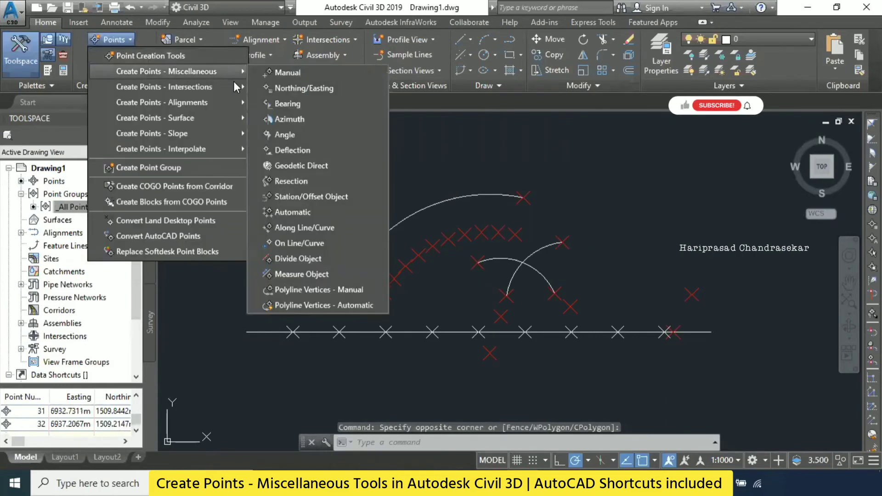
click(305, 274)
click(390, 224)
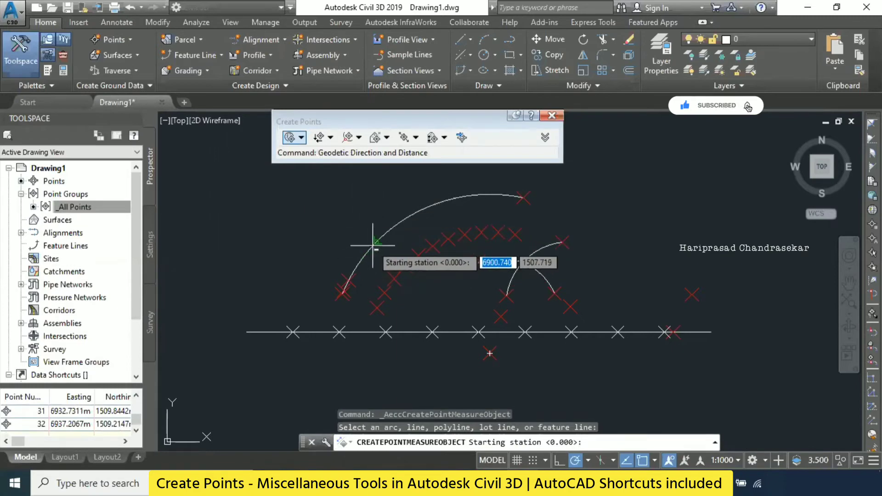
click(375, 240)
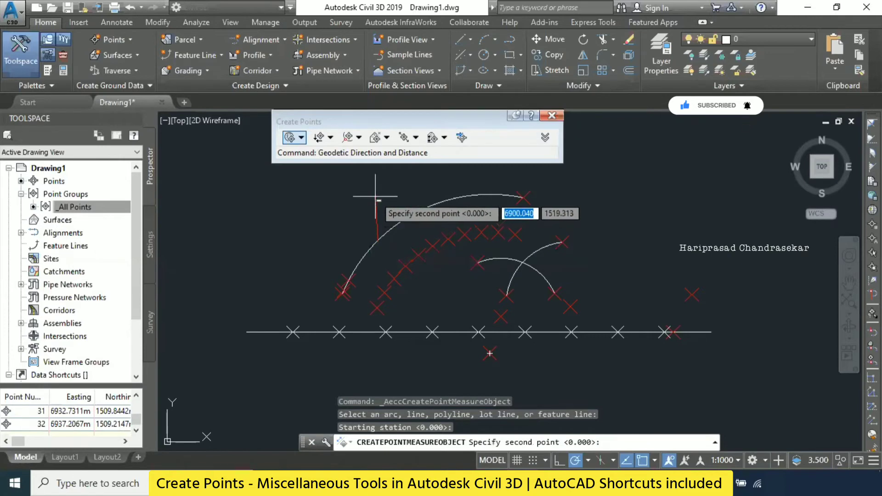
click(464, 196)
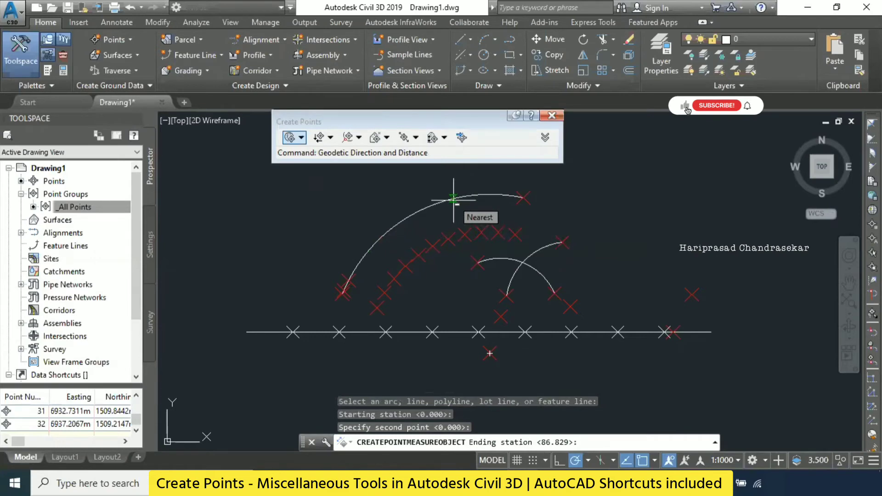
click(454, 200)
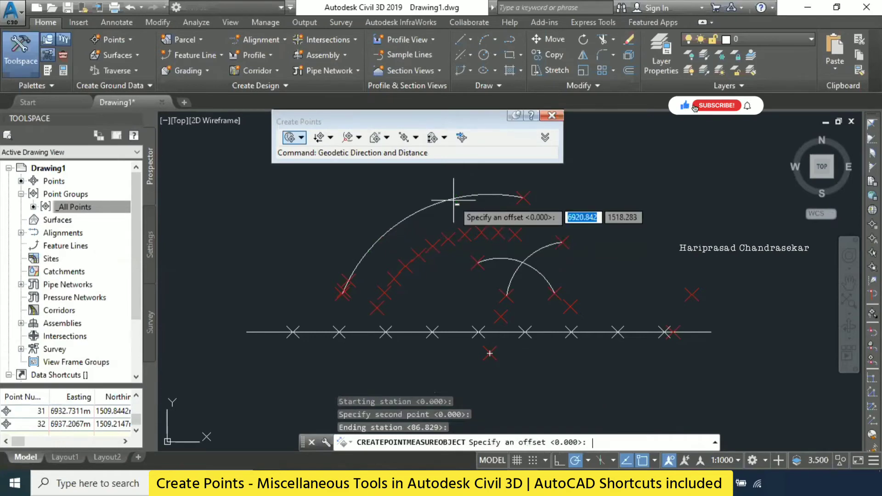
key(Return)
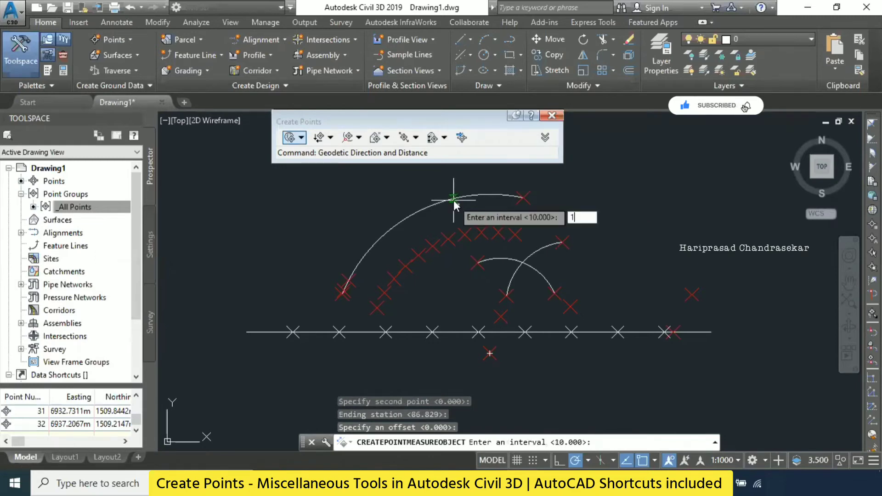
- Set the measuring interval to 1, accept default descriptions and elevations for the points partway along the large arc, and end the command
text(1)
key(Return)
key(Return)
key(Return)
key(Return)
key(Return)
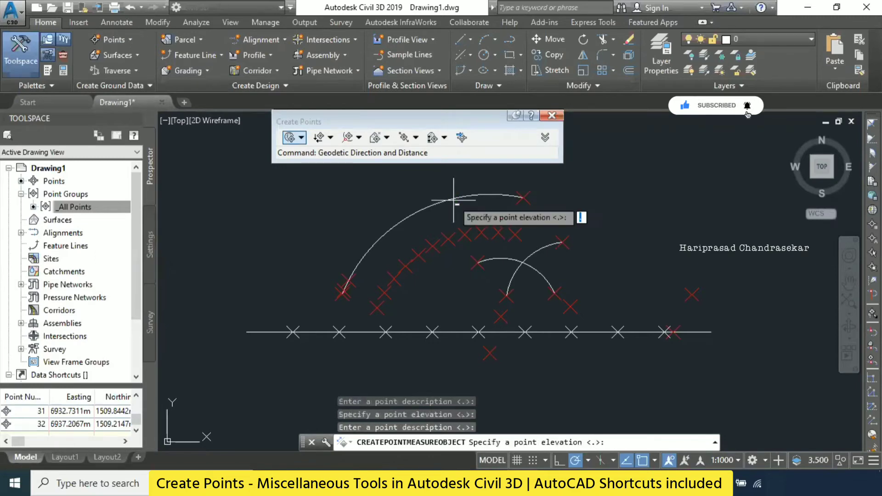
key(Return)
key(Return)
key(Return)
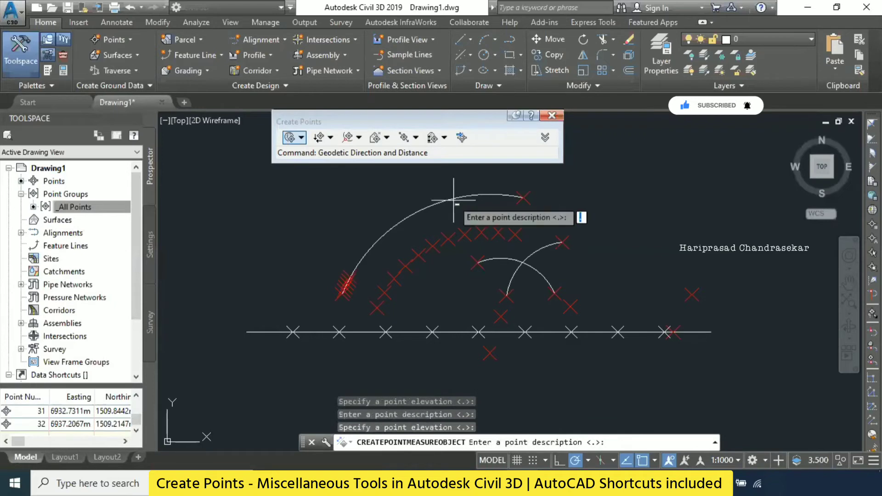
key(Return)
key(Return)
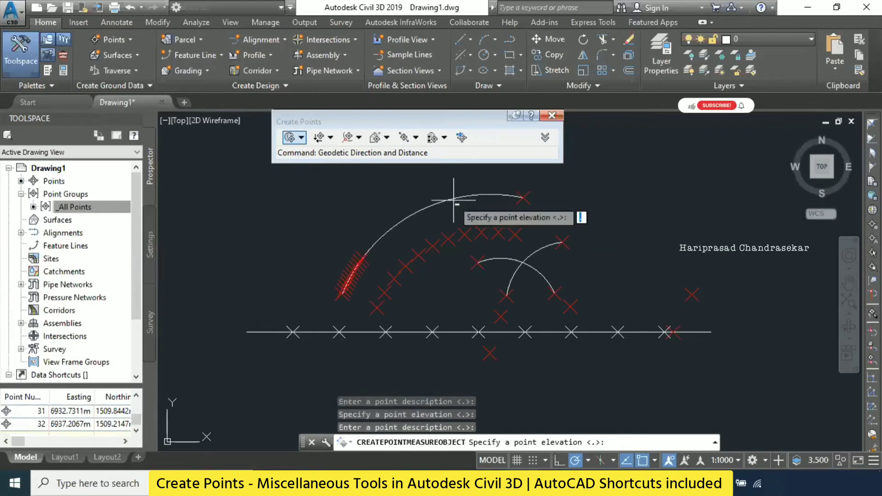
key(Return)
key(Return)
key(Return)
key(Return)
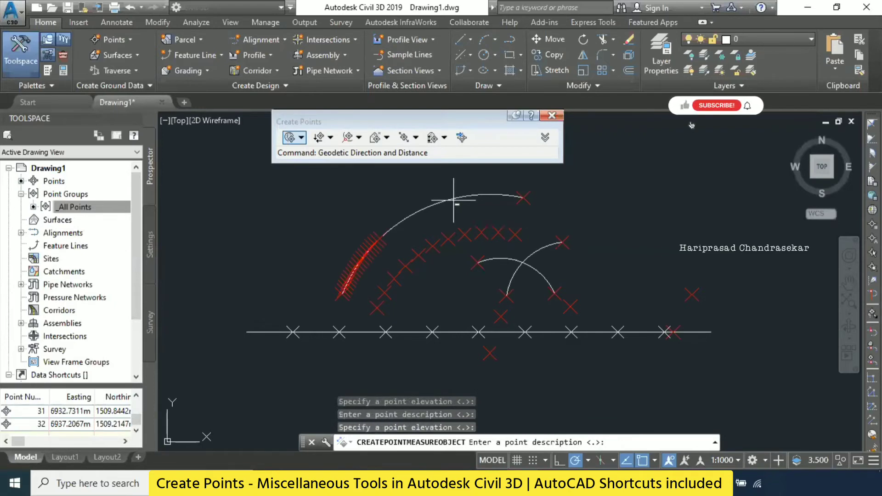
key(Return)
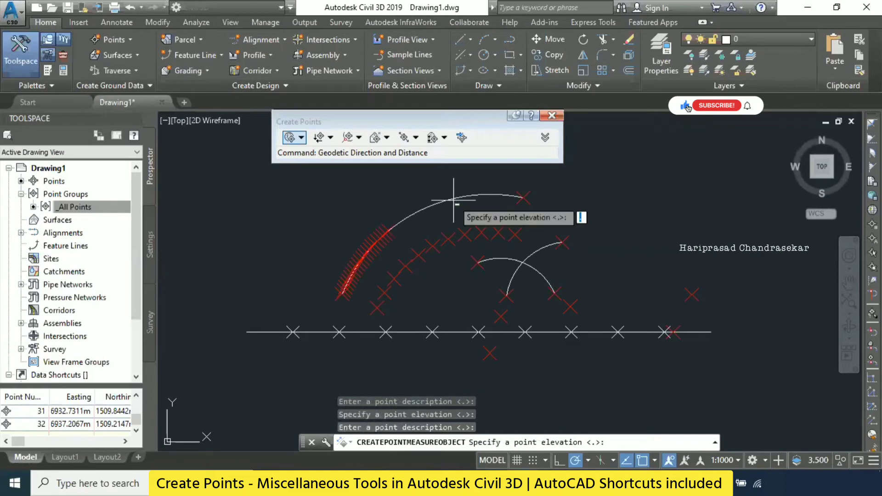
scroll(433, 221, up, 2)
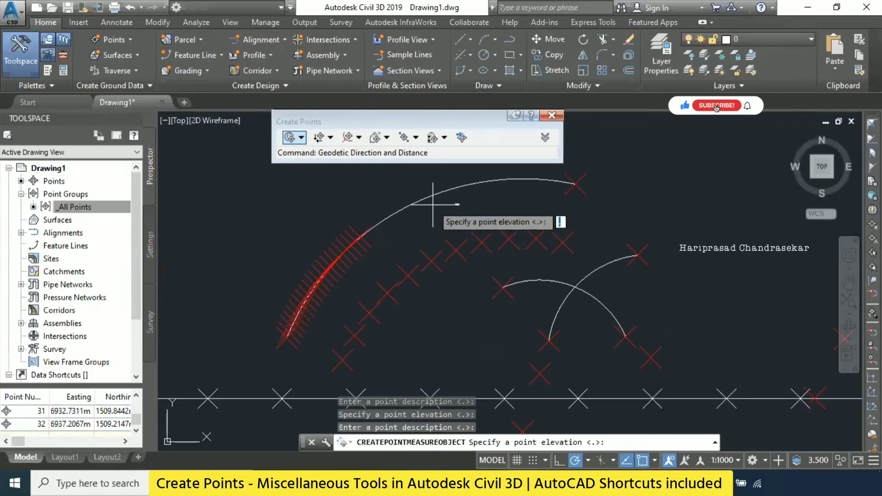
scroll(430, 209, down, 2)
scroll(388, 245, up, 3)
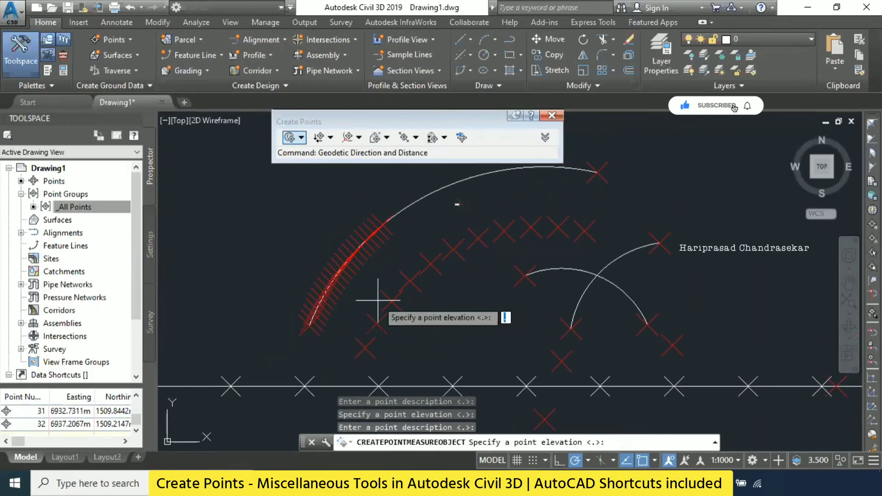
key(Return)
key(Return)
key(Escape)
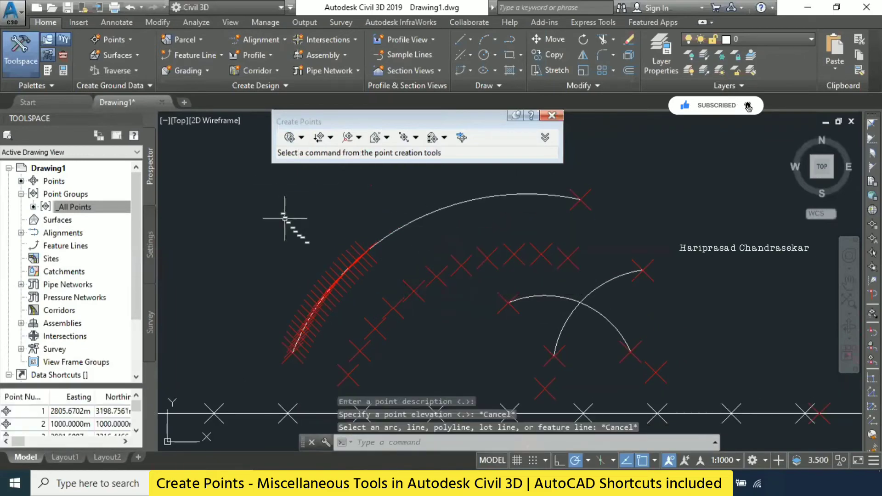
click(117, 41)
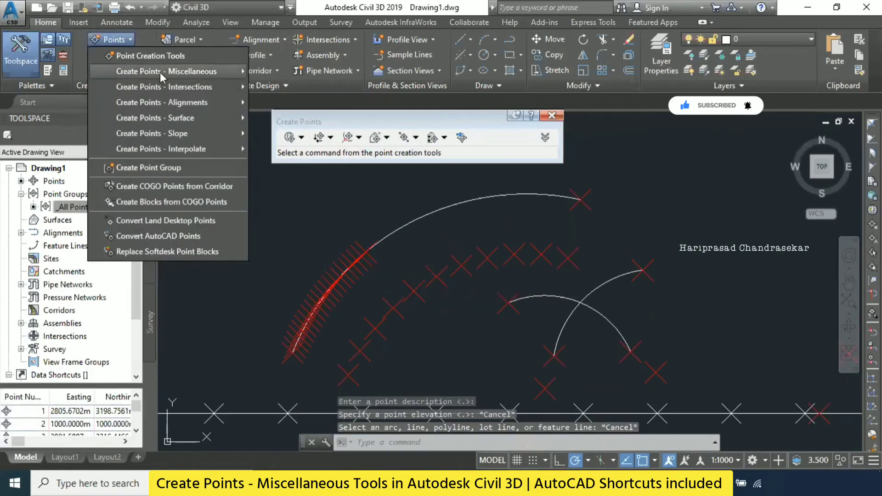
key(Escape)
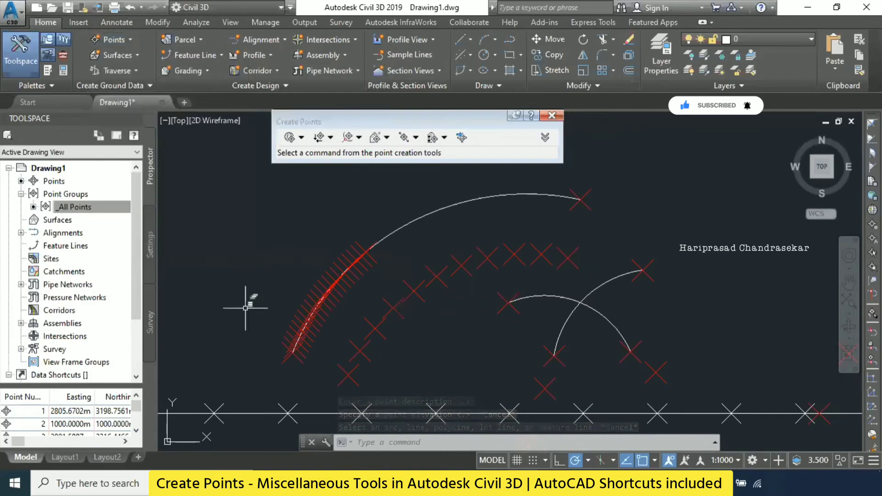
key(Escape)
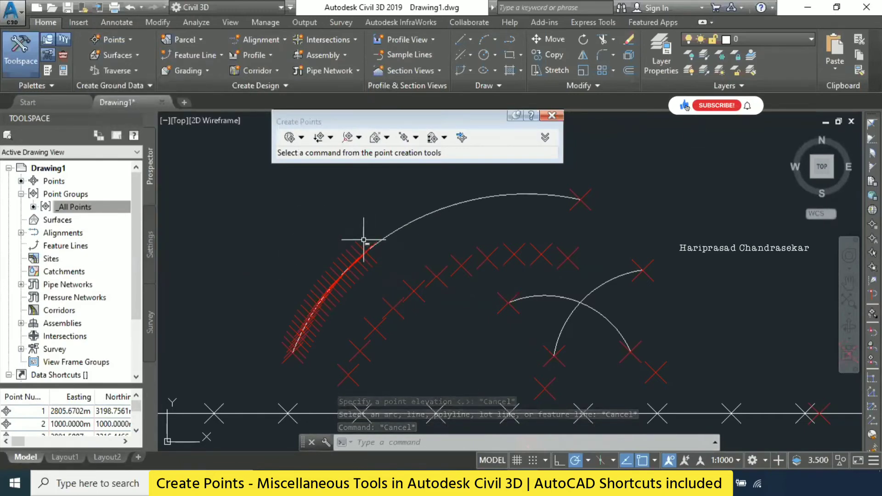
- Run Measure Object on the large arc with starting station 50, ending station 100 and an offset of -10
click(119, 41)
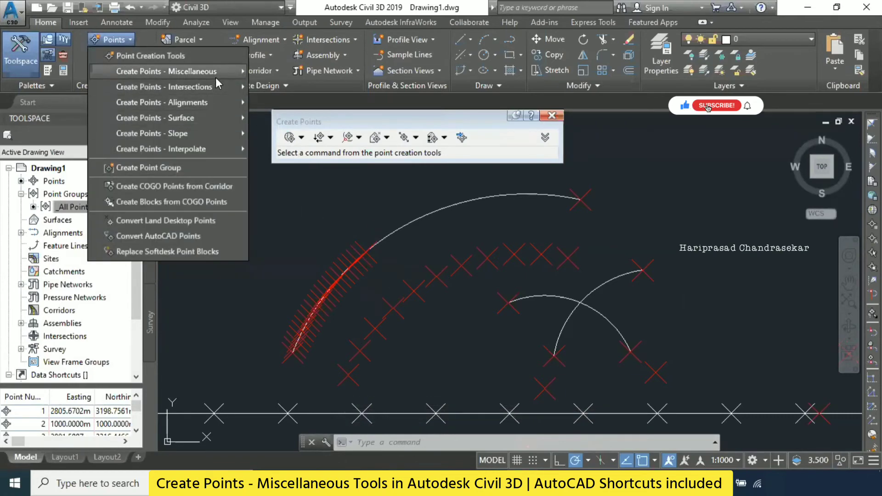
mouse_move(216, 73)
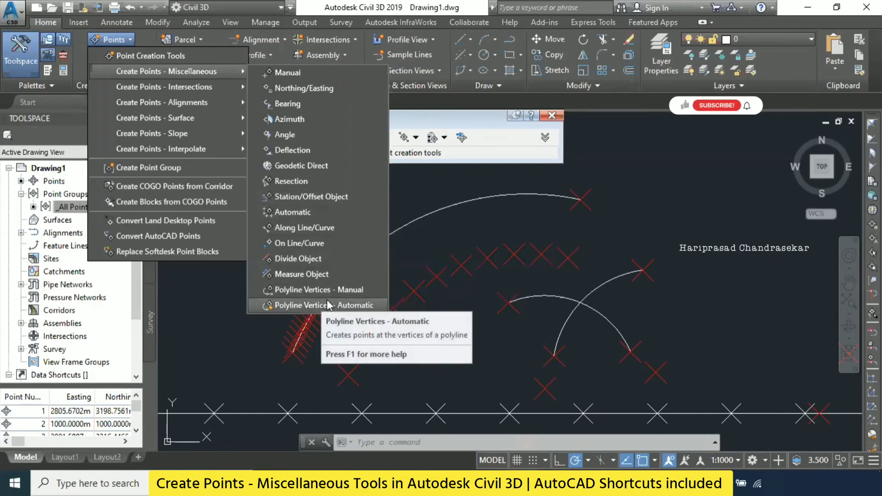
click(310, 273)
click(405, 227)
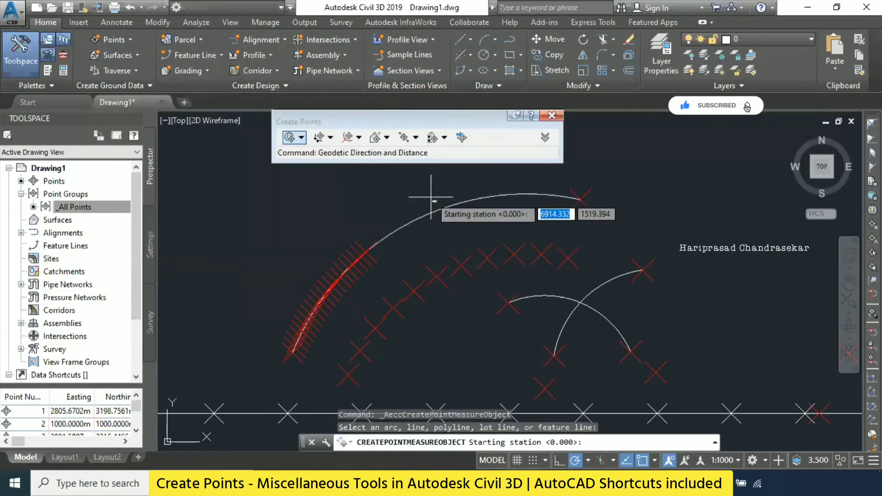
text(50)
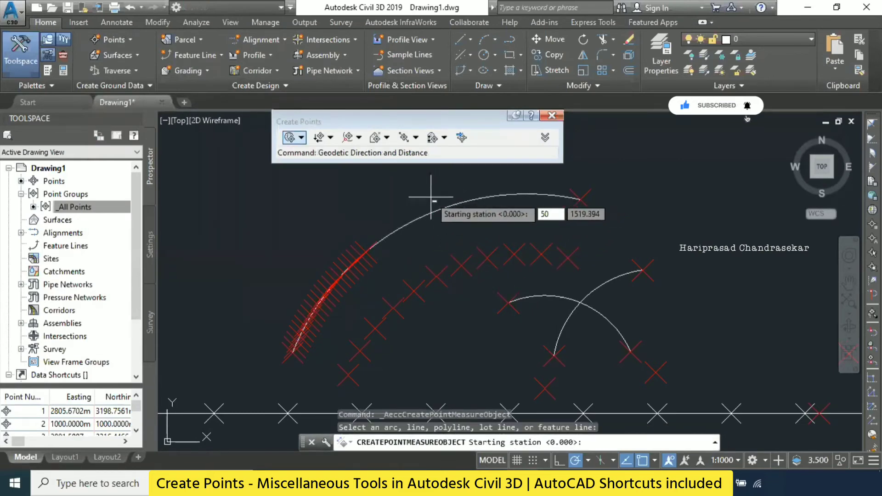
key(Return)
text(1)
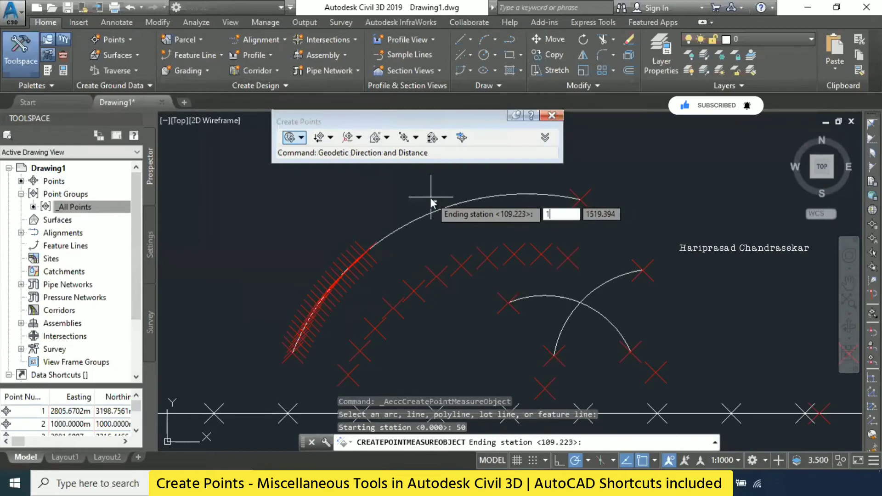
text(00)
key(Return)
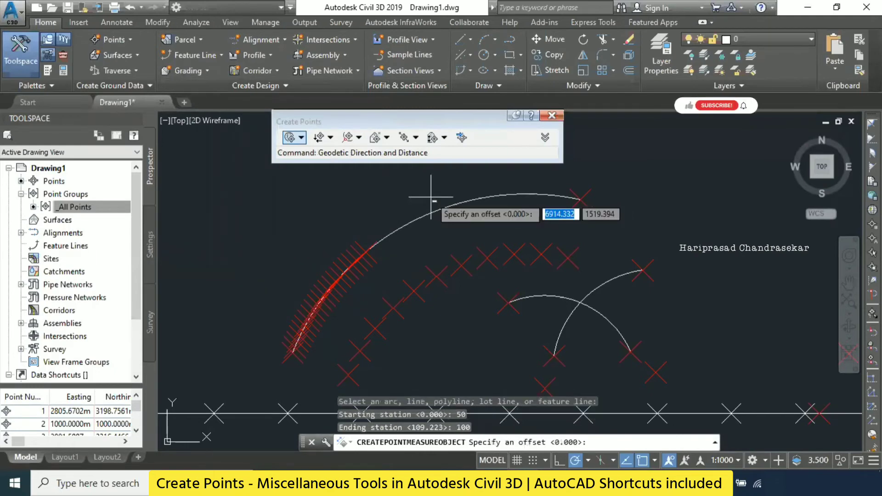
text(-10)
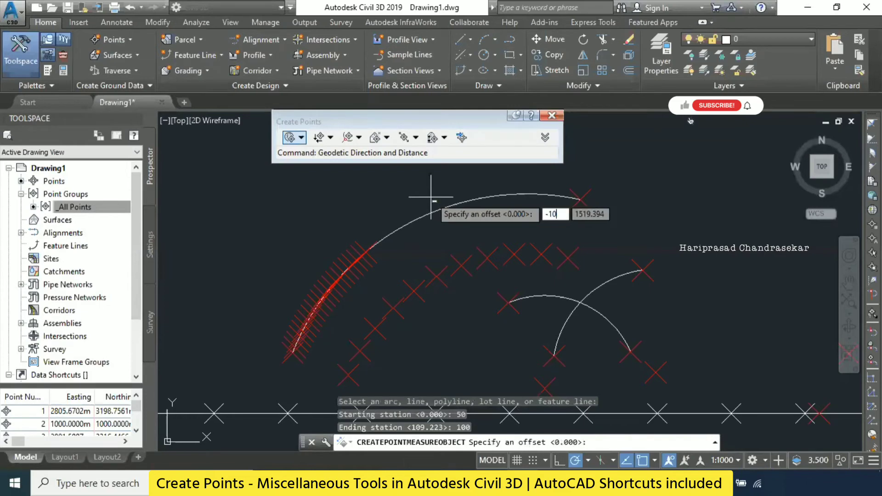
key(Return)
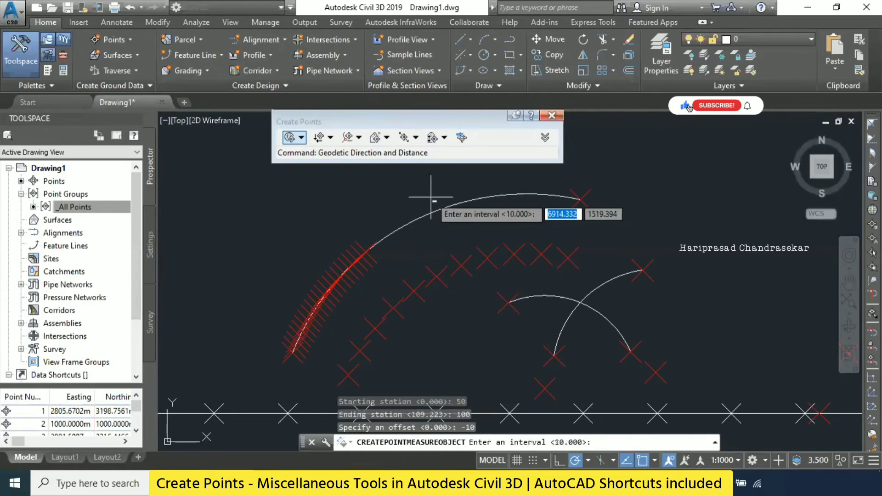
- Create the offset points at an interval of 5 with default descriptions and elevations, and end the command
text(5)
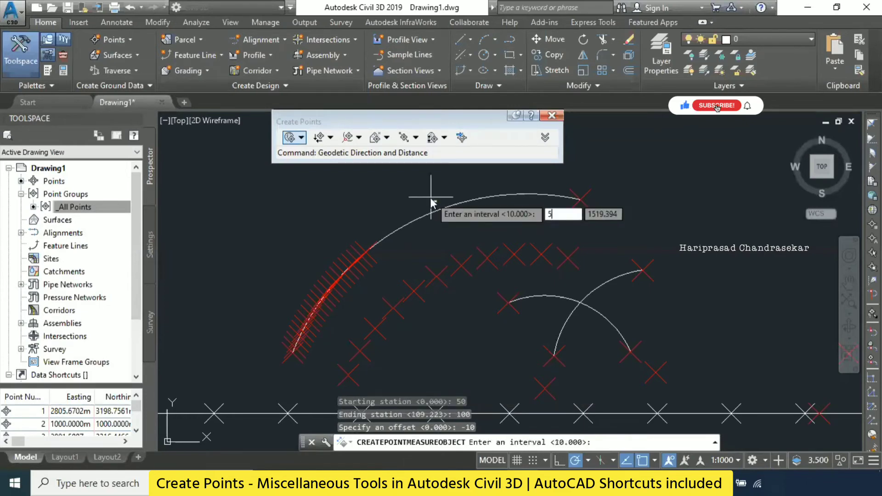
key(Return)
key(Return)
key(Return)
key(Return)
key(Return)
key(Return)
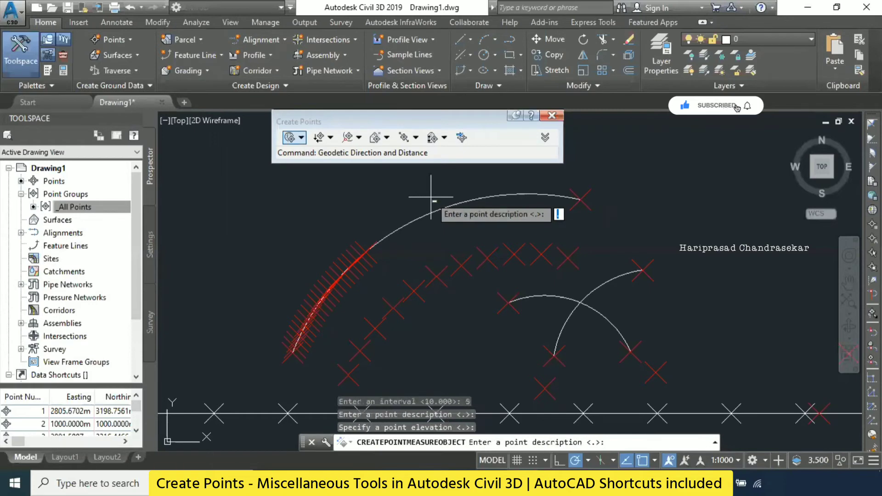
key(Return)
key(Return)
key(Return)
key(Return)
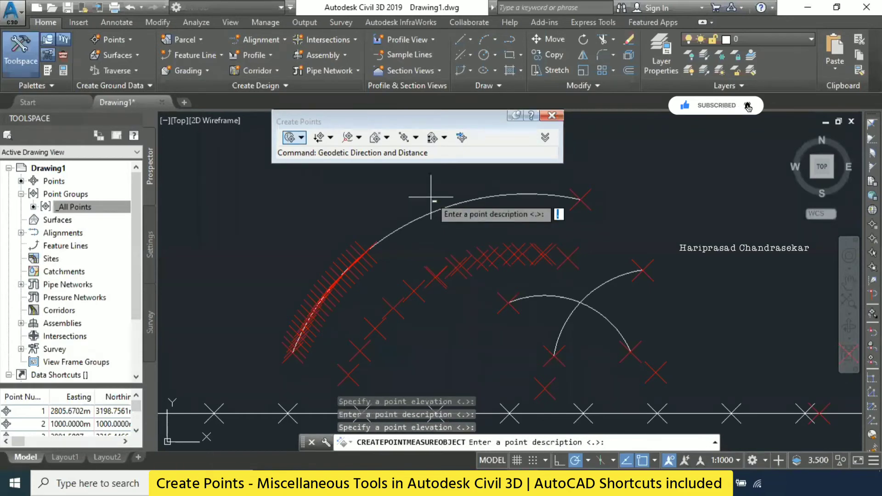
key(Return)
key(Return)
key(Return)
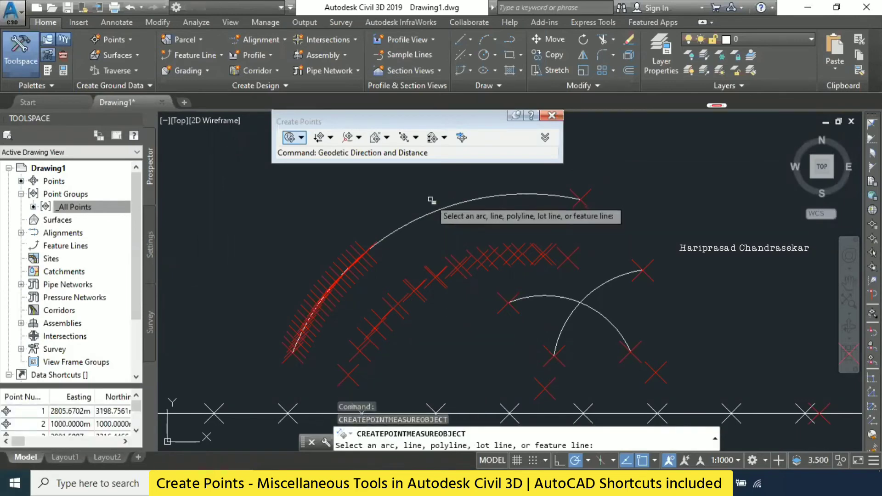
key(Escape)
key(Escape)
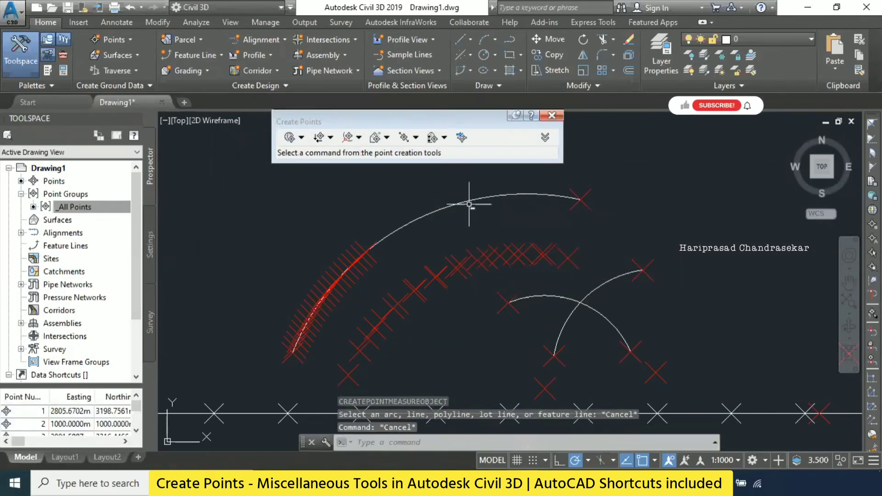
middle_drag(451, 215, 435, 240)
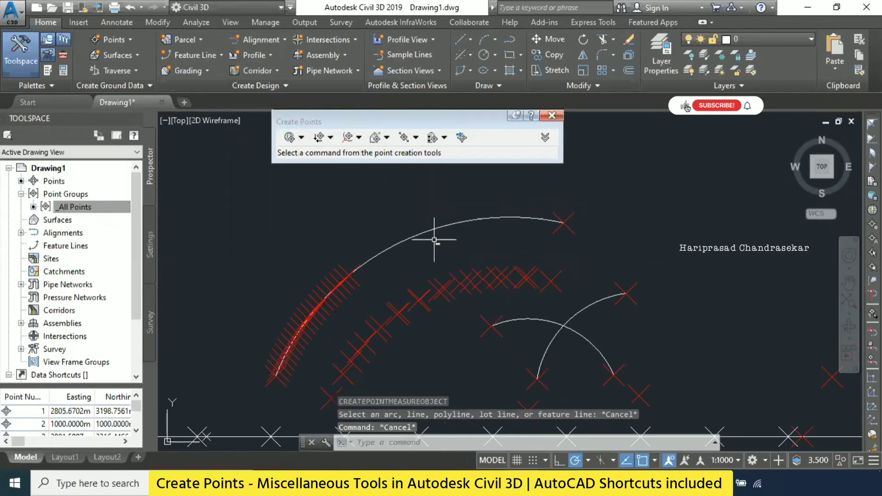
click(119, 40)
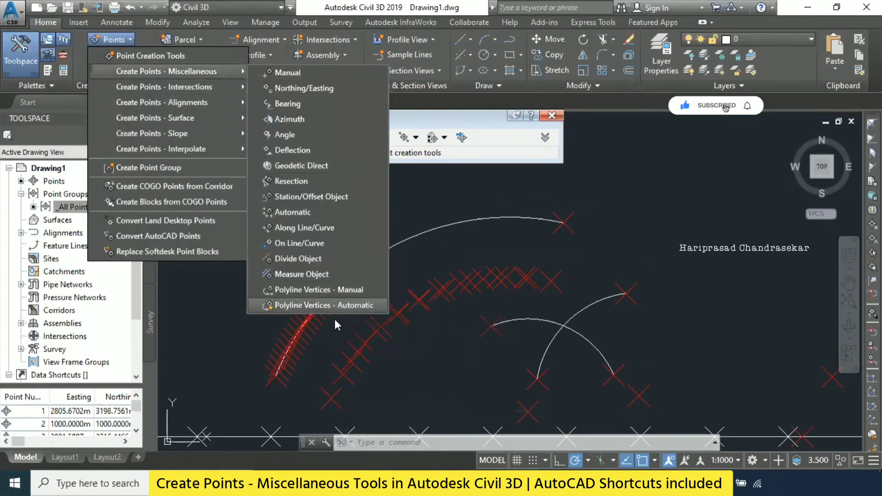
click(628, 210)
click(545, 256)
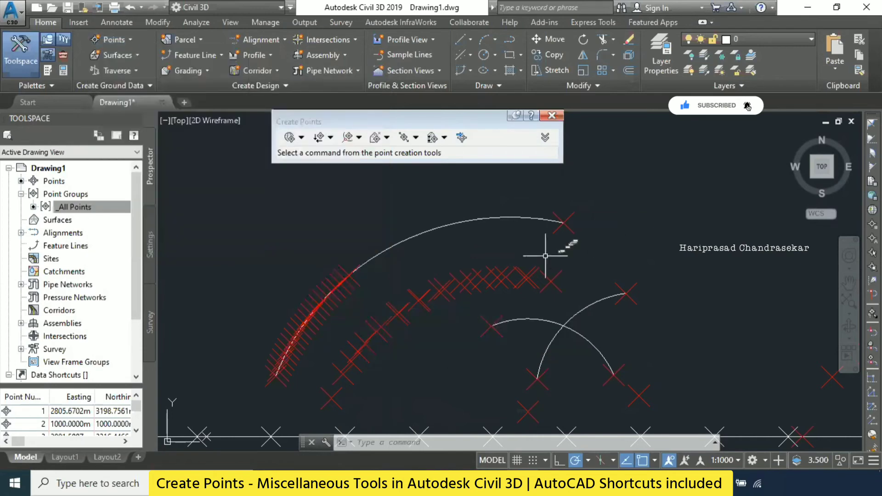
key(Escape)
key(Escape)
- Draw an open zigzag polyline of seven straight segments beyond the large arc's upper end, and select it to check that it is one object
middle_drag(616, 219, 442, 275)
text(pl)
key(Return)
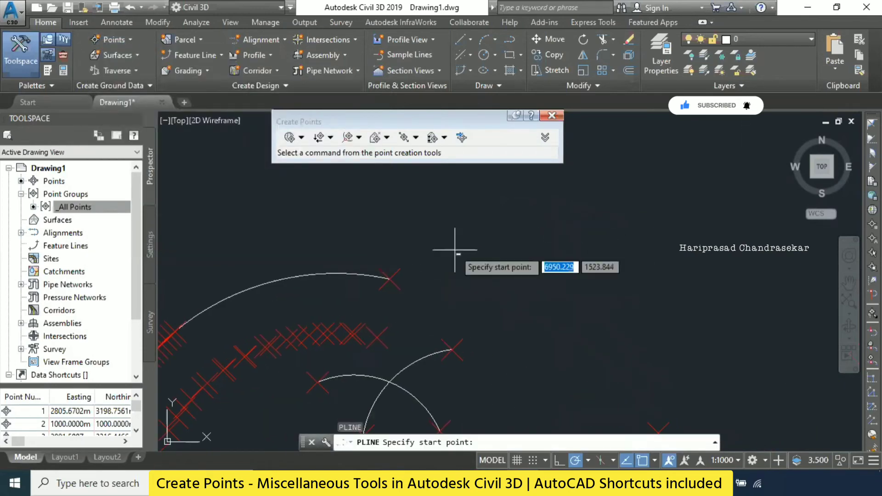
click(456, 279)
click(492, 220)
click(535, 246)
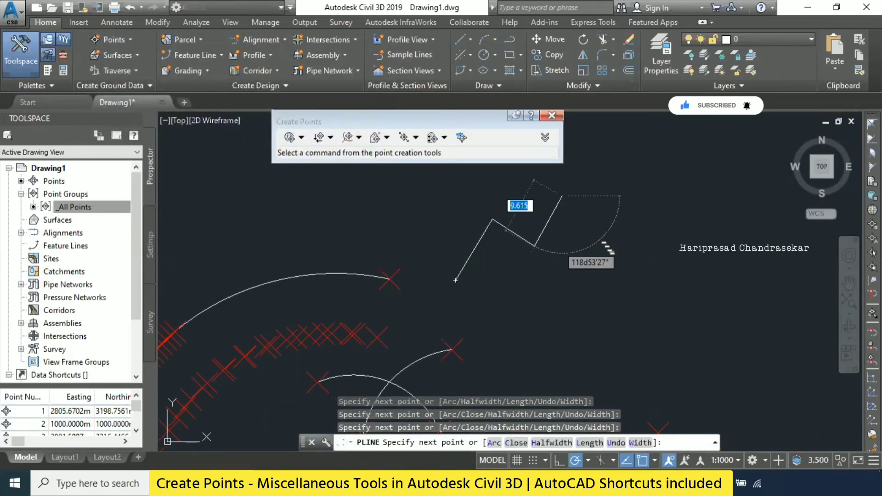
click(563, 196)
click(682, 196)
click(682, 302)
click(591, 242)
click(592, 280)
key(Escape)
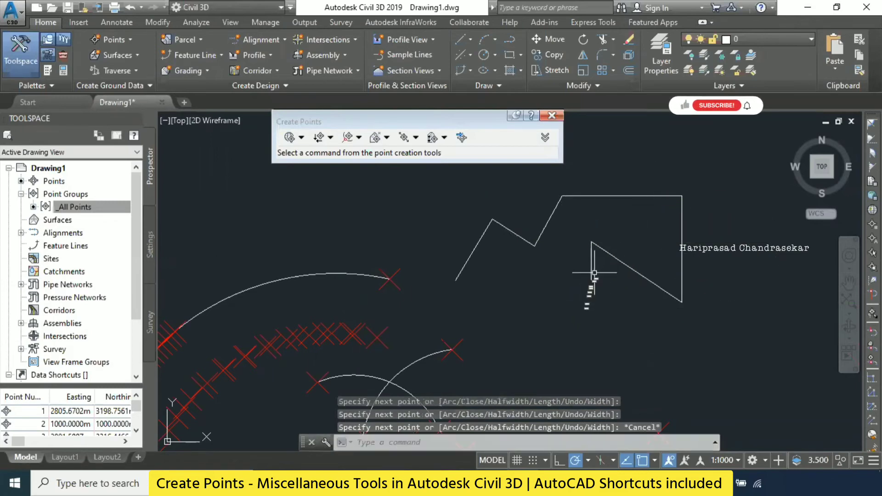
click(520, 241)
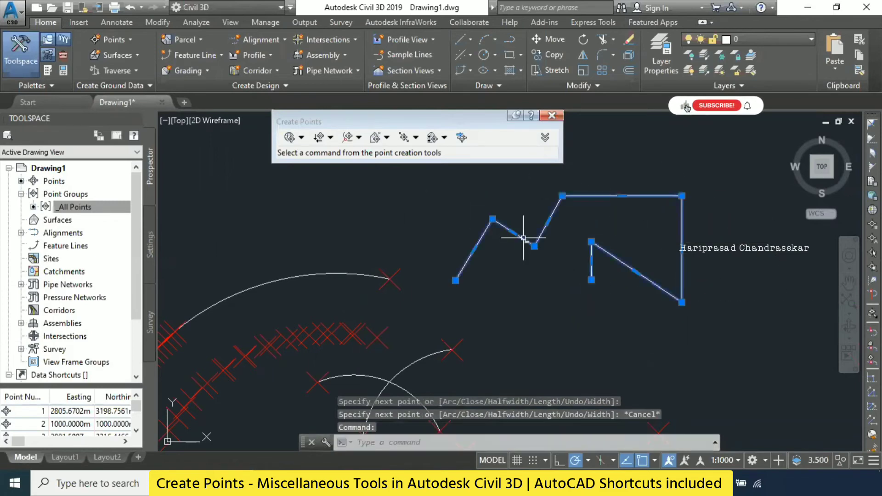
key(Escape)
- Draw a similar zigzag chain of six separate line segments above the large arc's upper end, beside the polyline
middle_drag(428, 211, 479, 265)
text(l)
key(Return)
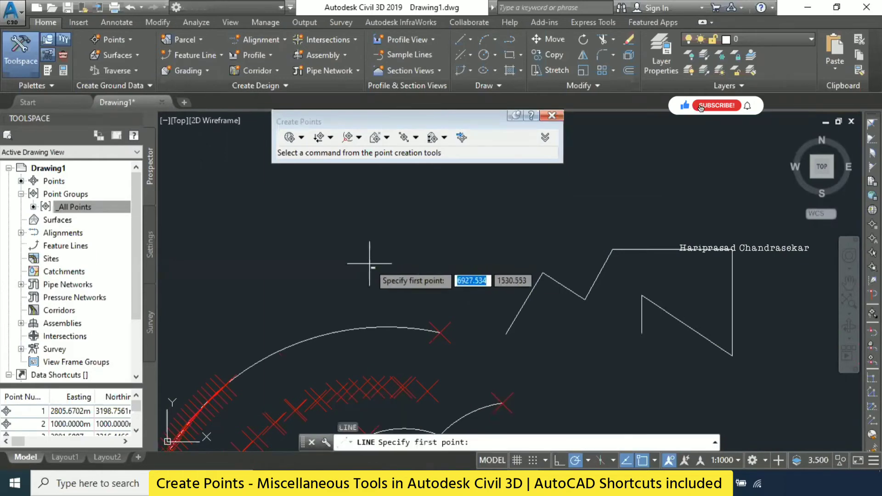
click(370, 263)
click(394, 224)
click(442, 251)
click(457, 208)
click(514, 208)
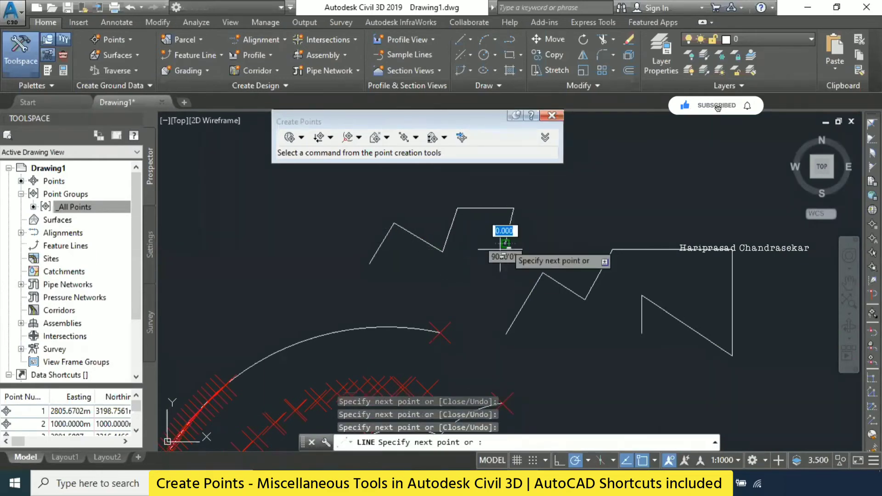
click(506, 243)
click(456, 292)
key(Escape)
key(Escape)
- Select the last line segment of the chain and the polyline in turn to compare them, clearing the selection each time
click(479, 267)
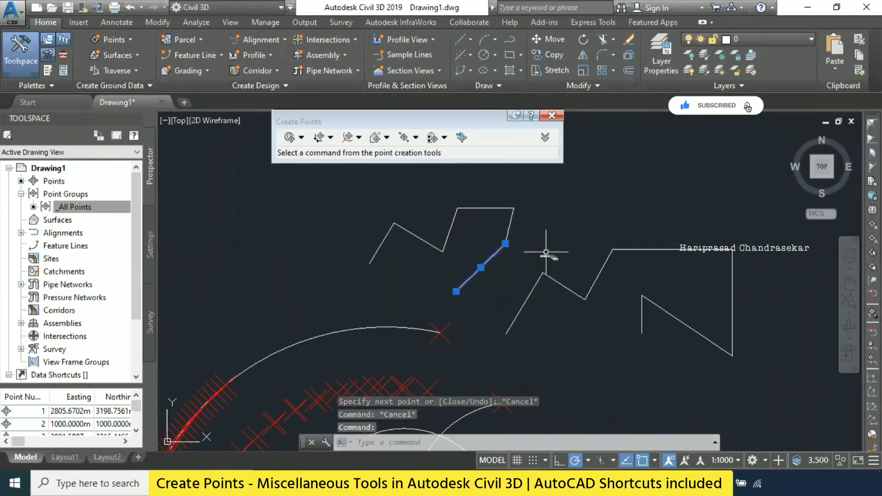
key(Escape)
click(553, 280)
key(Escape)
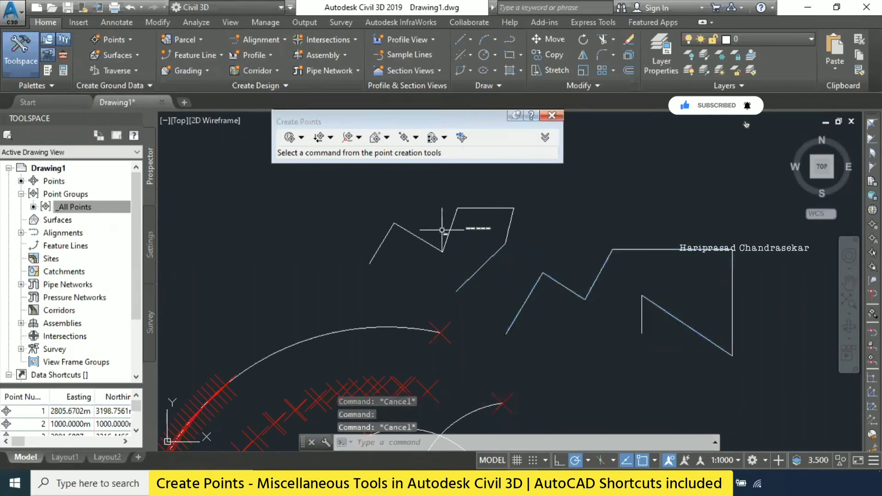
- Select individual segments of the upper line chain and the larger zigzag polyline to compare separate lines with a single object
click(450, 232)
key(Escape)
click(489, 208)
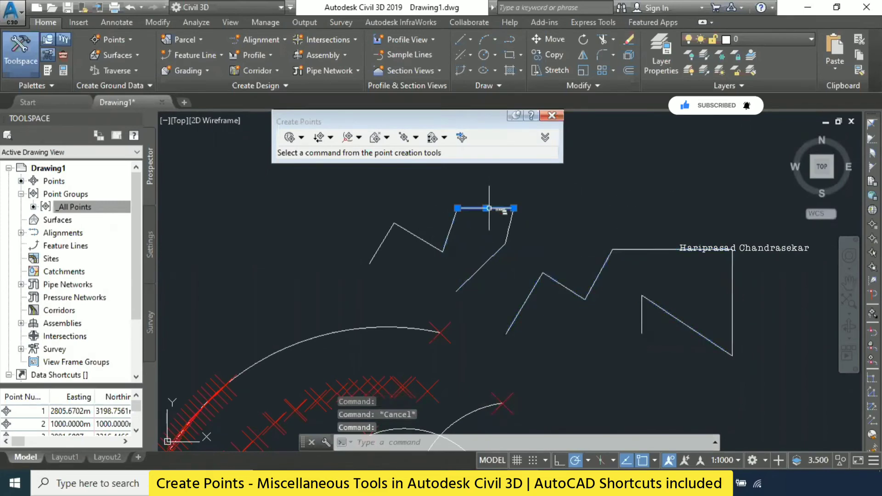
key(Escape)
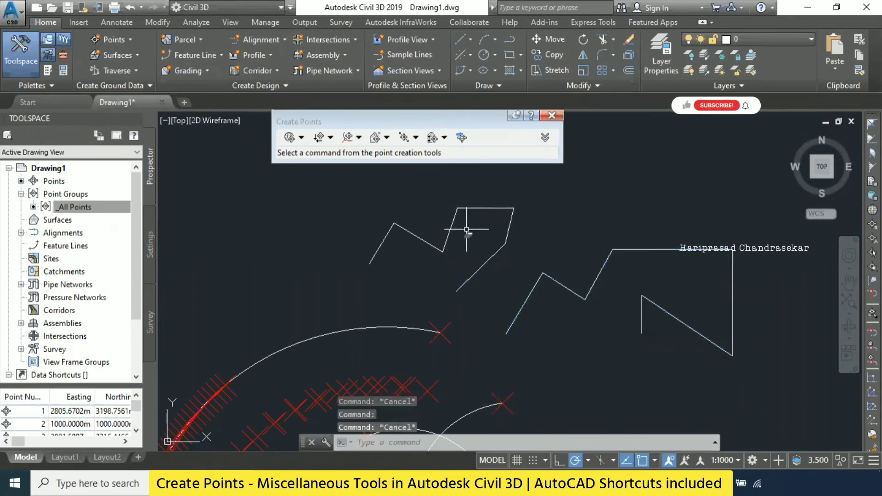
click(511, 224)
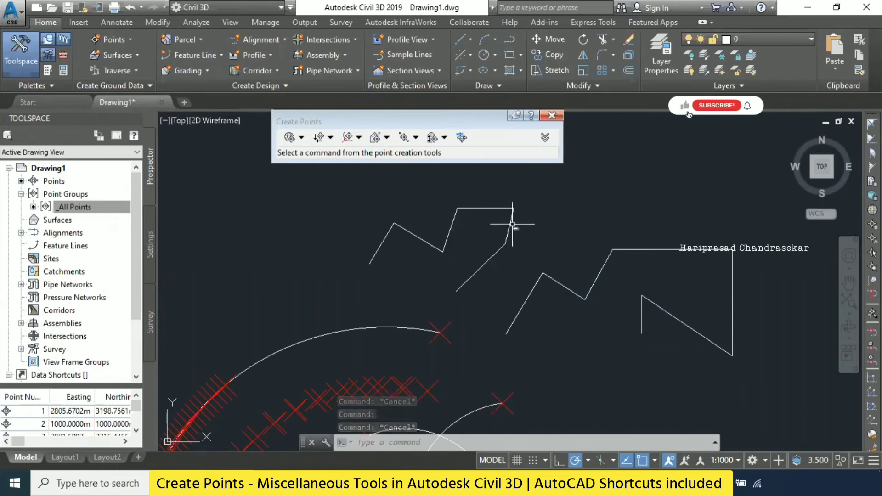
key(Escape)
click(563, 284)
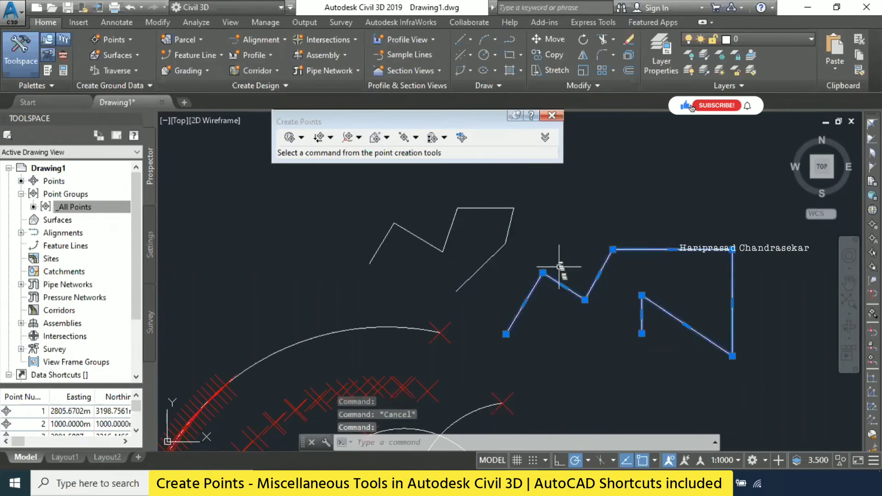
key(Escape)
click(509, 227)
key(Escape)
- Join the six separate line segments of the upper chain into a single polyline
click(502, 218)
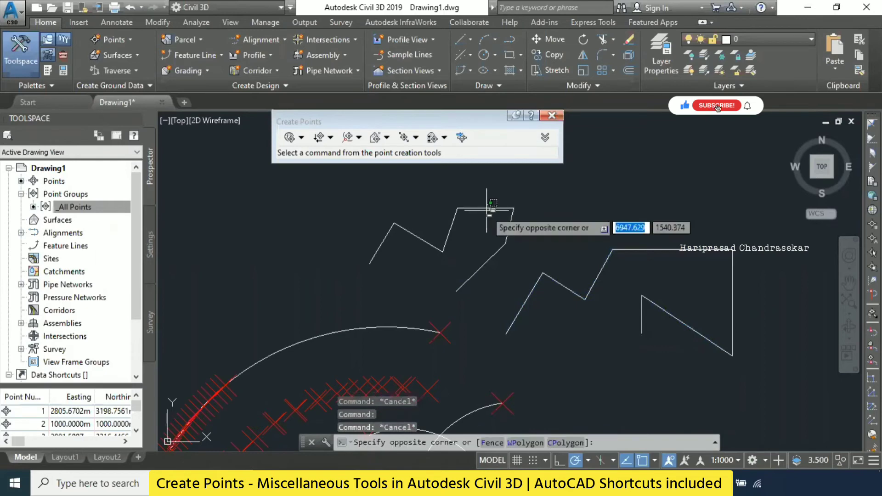
click(489, 204)
click(501, 258)
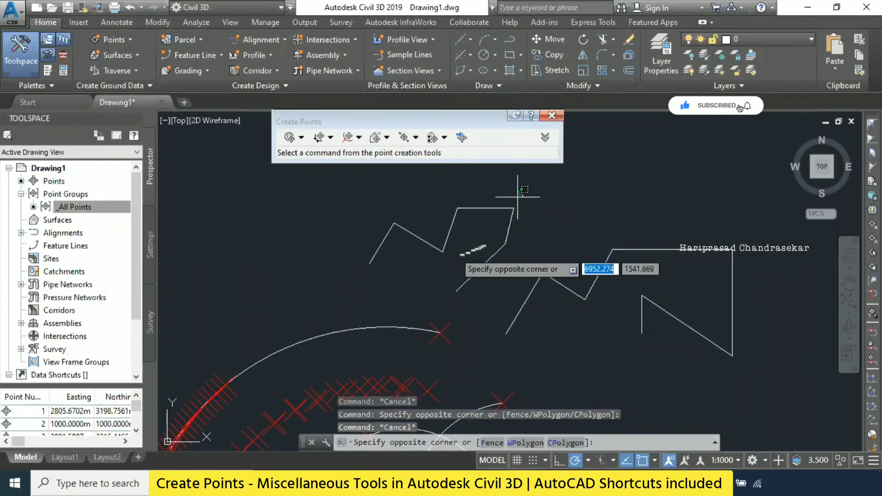
click(463, 213)
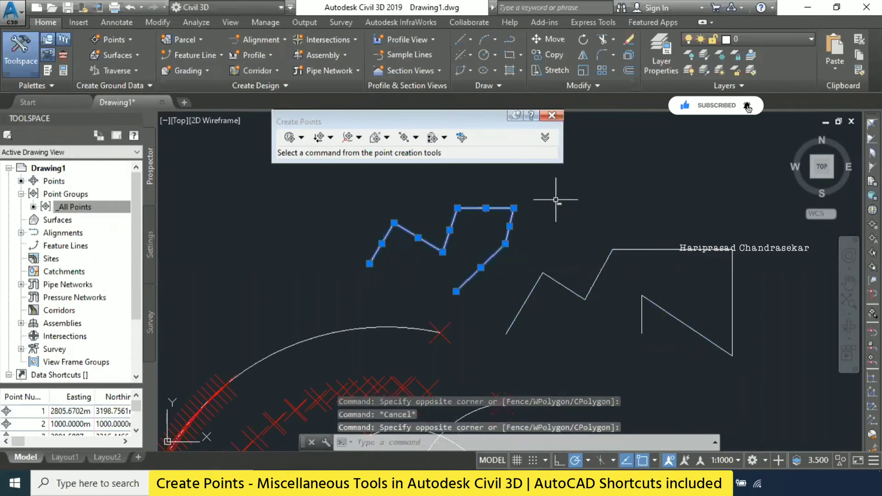
text(j)
key(Return)
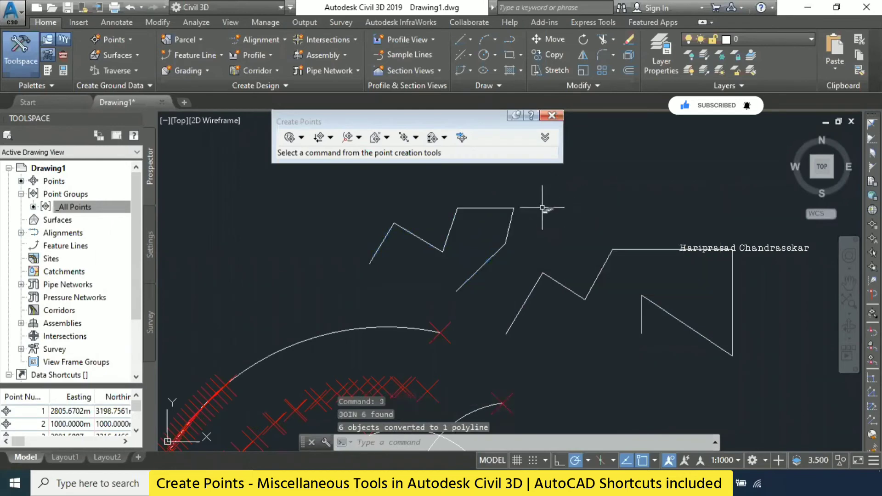
- Explode the joined upper polyline into separate lines and select its horizontal segment to check
click(494, 211)
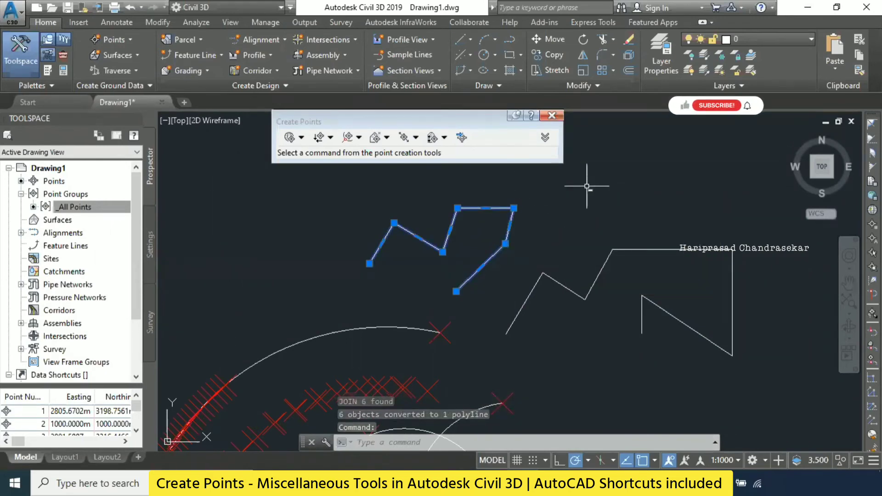
text(x)
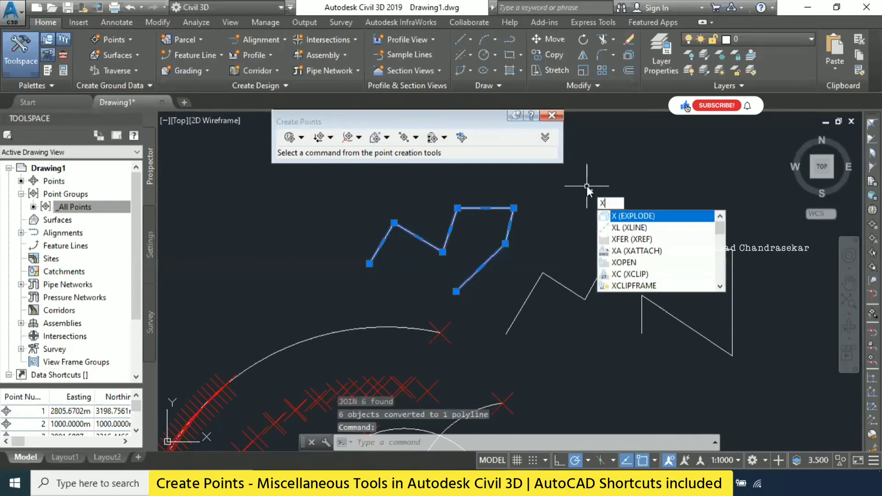
key(Return)
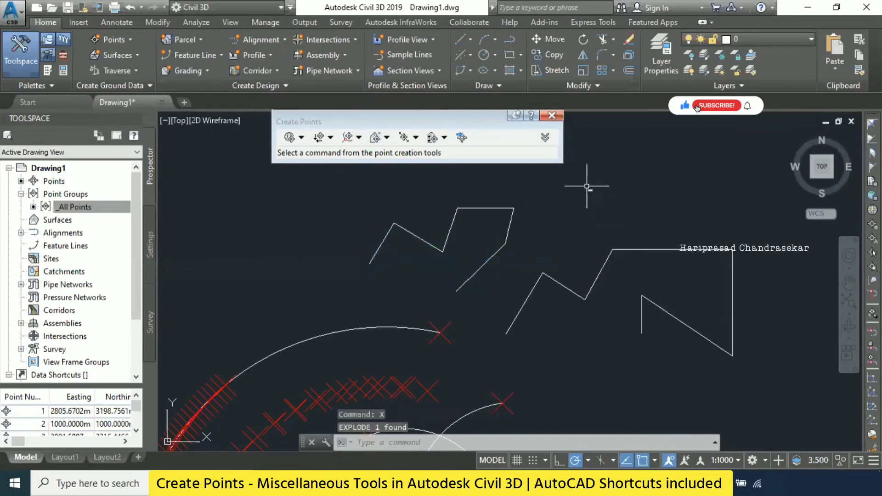
click(496, 212)
key(Escape)
- Rejoin the six exploded line segments into one polyline and select it to check that it is a single object
click(532, 188)
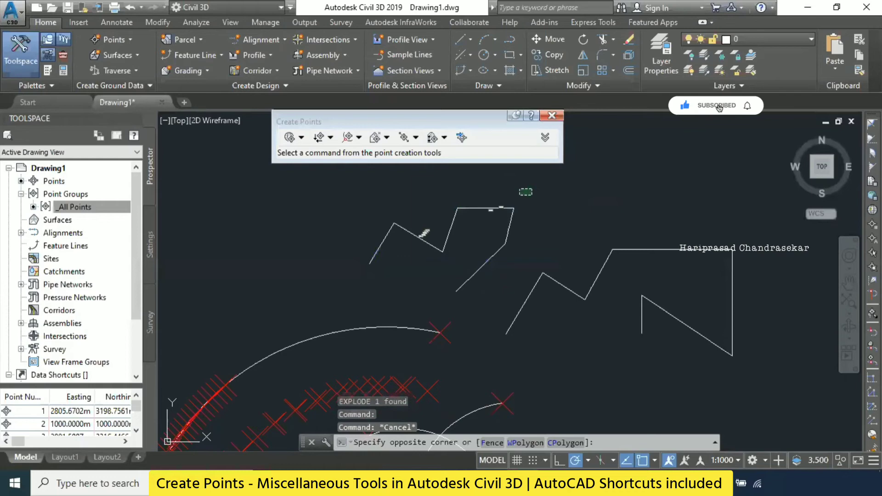
click(343, 260)
text(j)
key(Return)
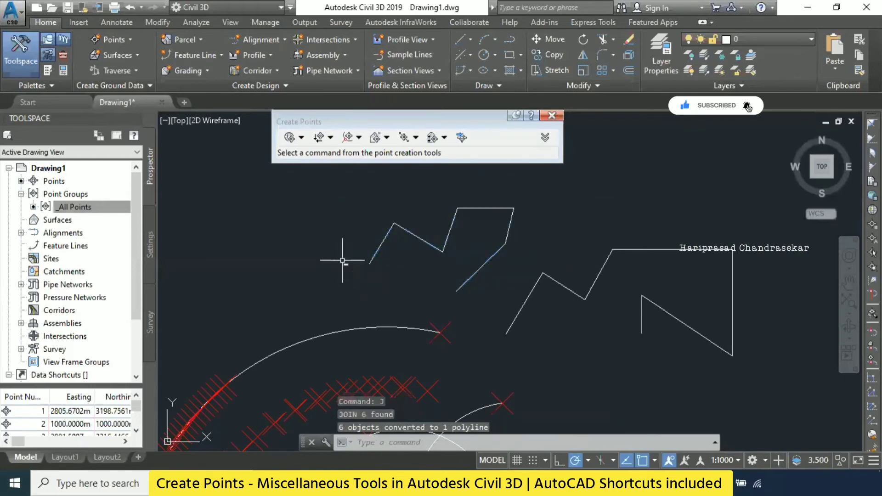
key(Escape)
click(420, 239)
key(Escape)
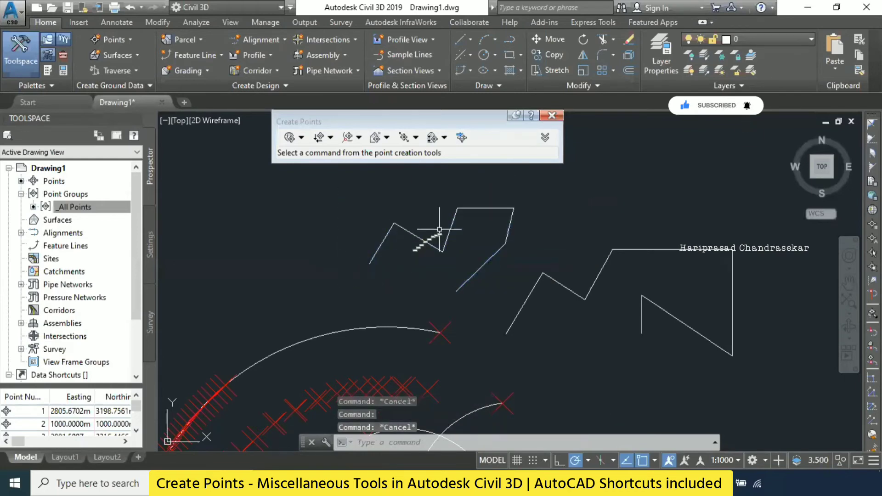
- Create points on the joined upper polyline with Polyline Vertices - Automatic, accepting the default description for each vertex
middle_drag(483, 240, 403, 239)
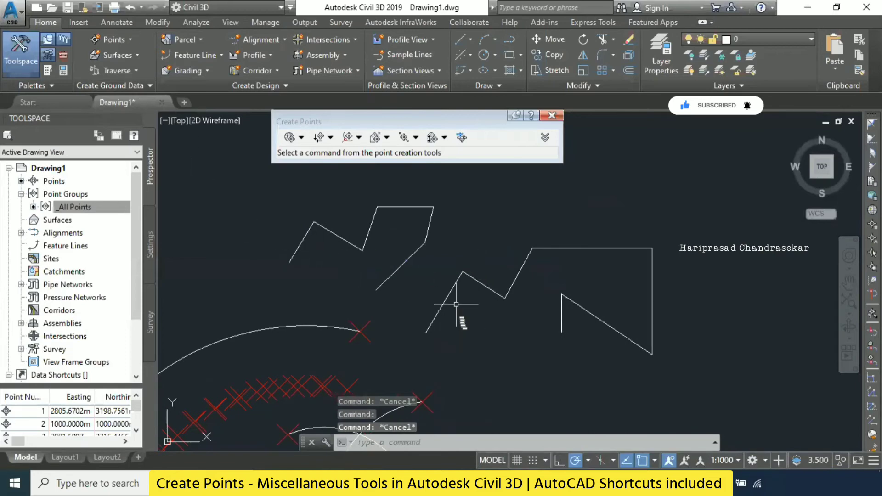
middle_click(490, 276)
middle_click(489, 276)
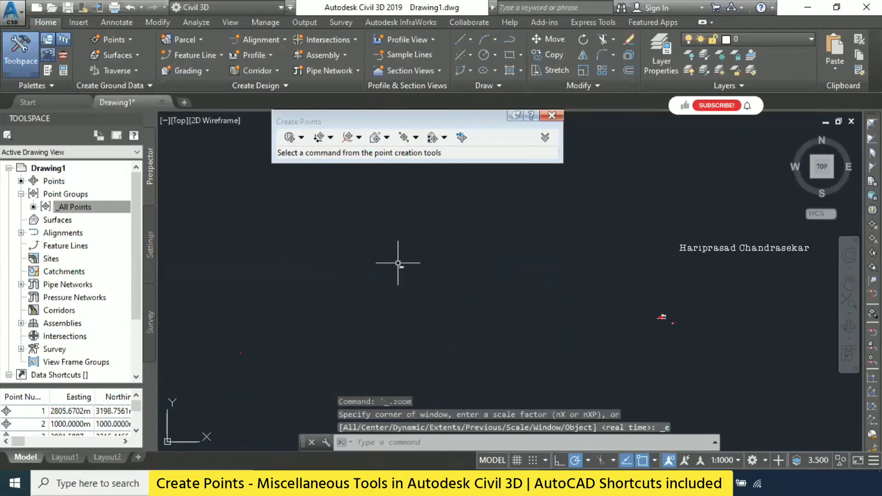
scroll(621, 331, up, 10)
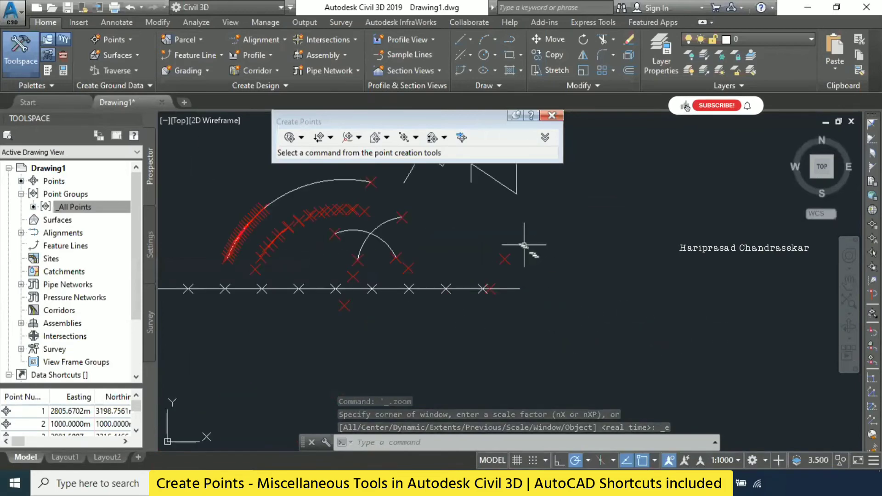
scroll(517, 347, up, 2)
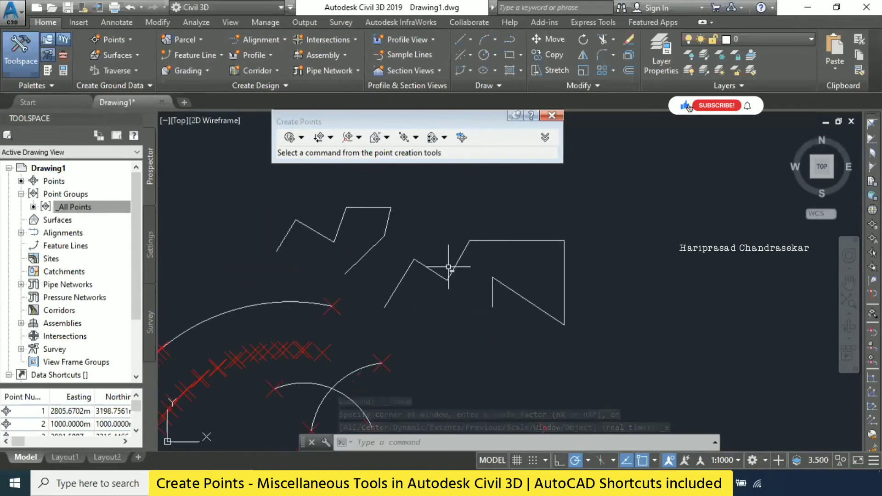
click(118, 40)
mouse_move(165, 71)
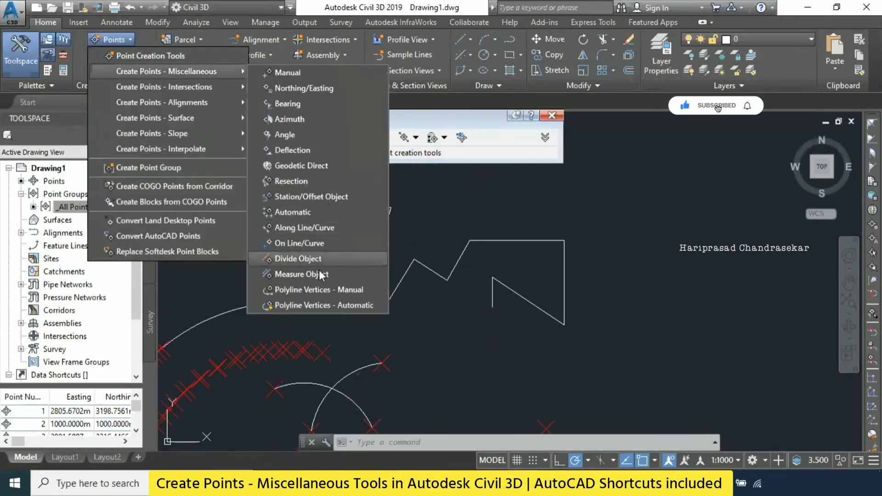
click(344, 307)
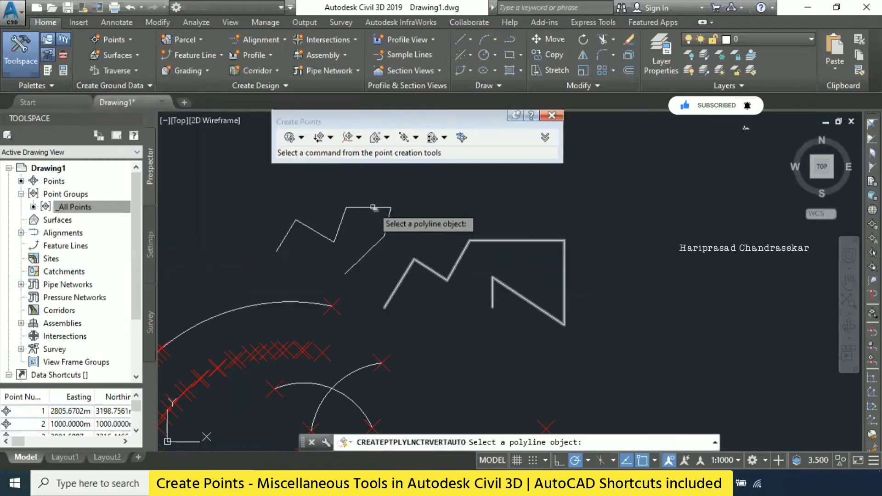
click(371, 208)
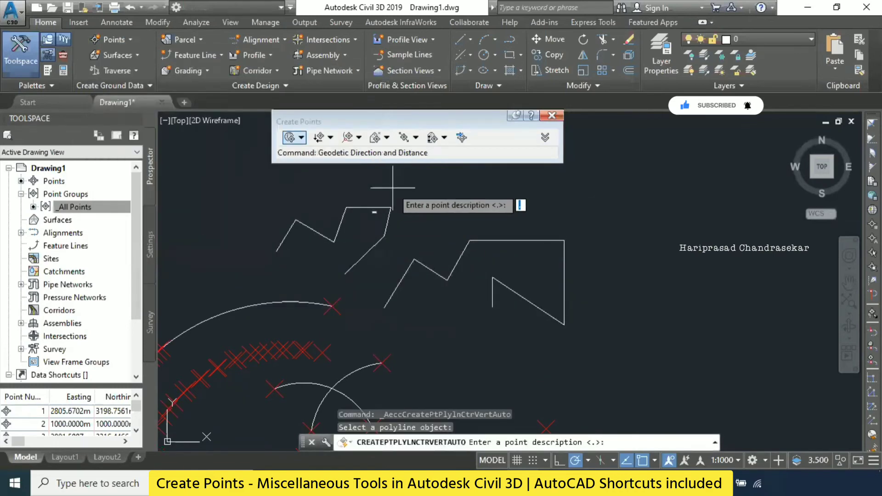
key(Return)
key(Return)
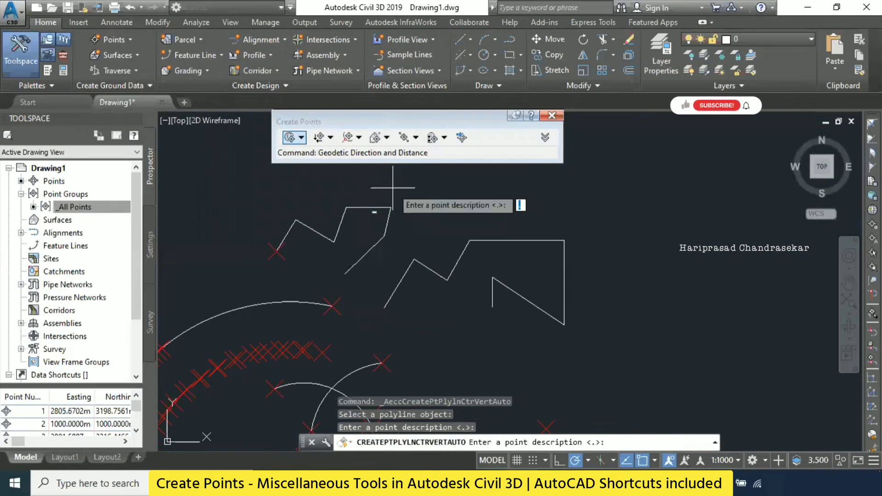
key(Return)
key(Return)
key(Return)
key(Return)
key(Return)
key(Return)
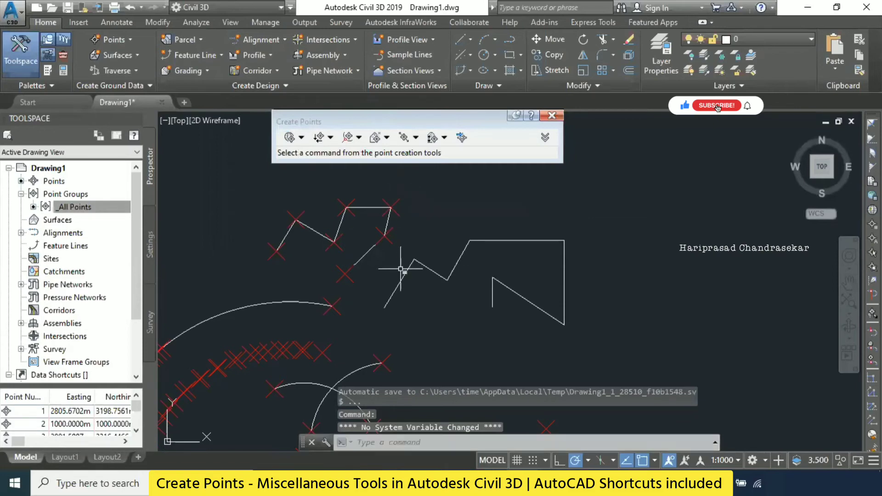
- Create points on the larger zigzag polyline with Polyline Vertices - Manual, using default elevation 10 and default descriptions, and end the command
click(116, 41)
mouse_move(165, 69)
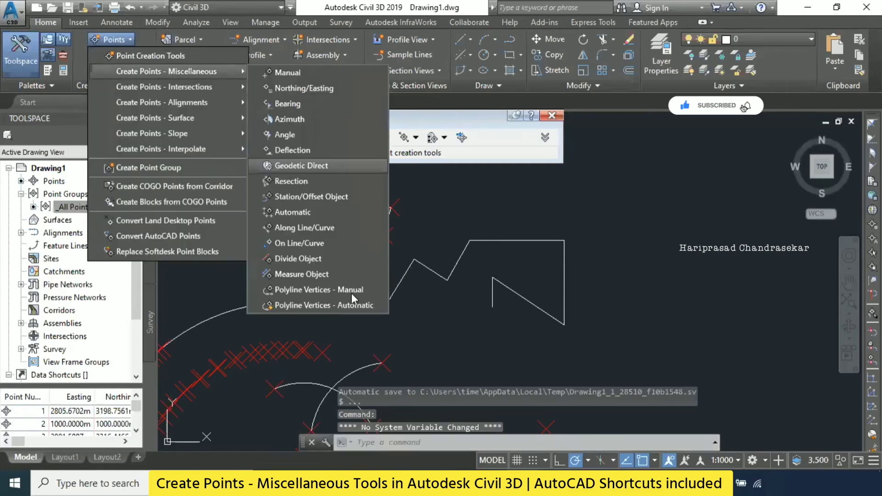
click(347, 290)
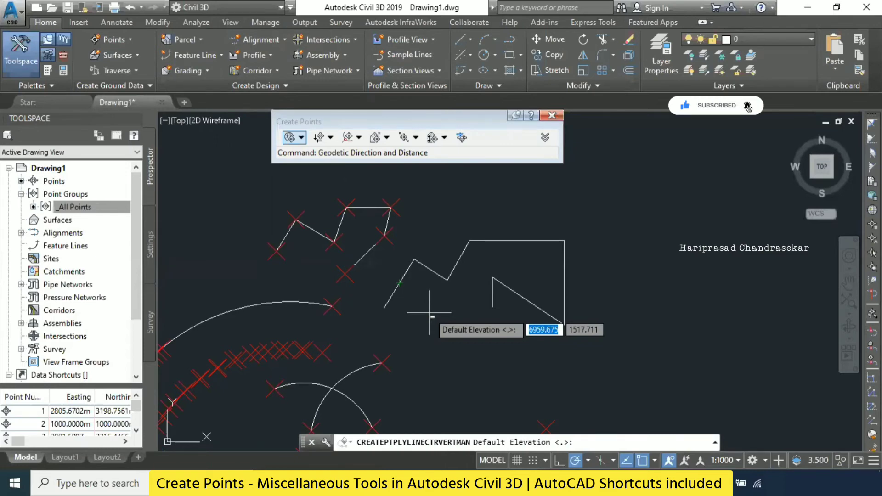
text(10)
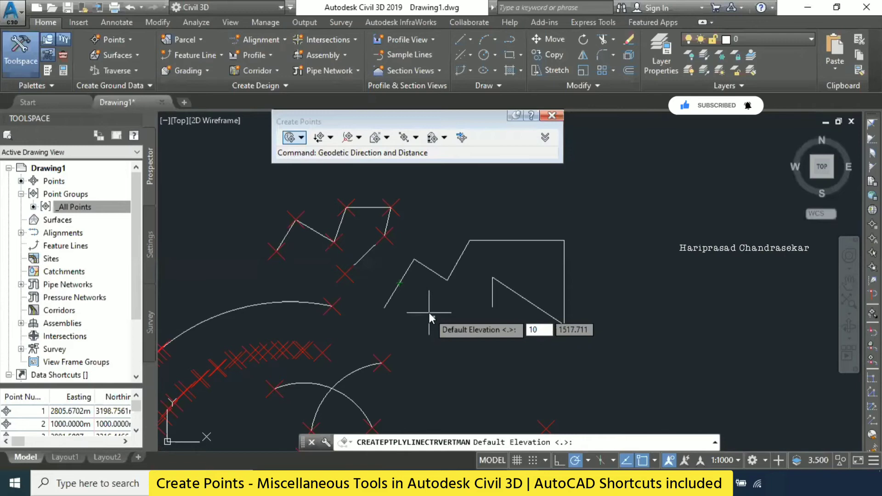
key(Return)
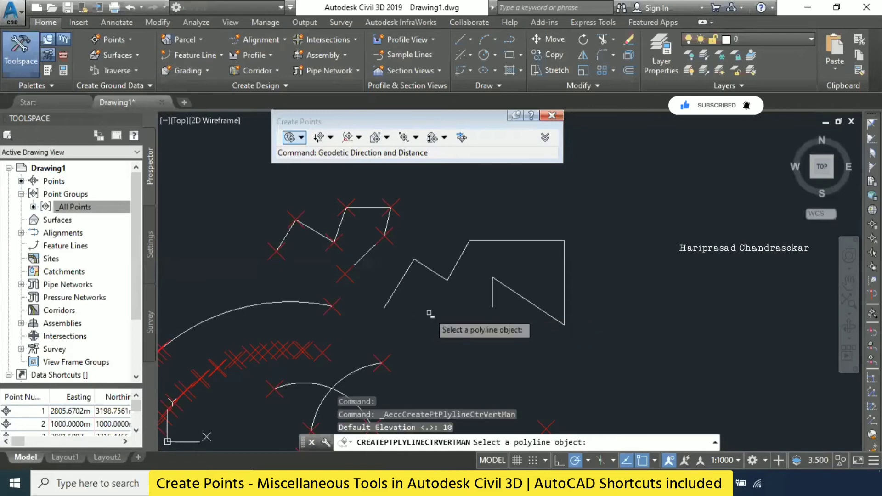
click(441, 276)
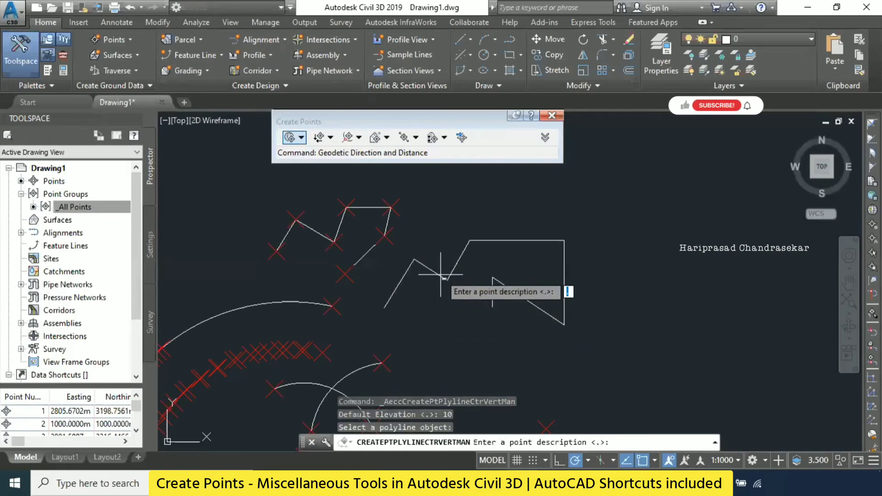
key(Return)
key(Return)
key(Return)
key(Return)
key(Return)
key(Return)
key(Return)
key(Return)
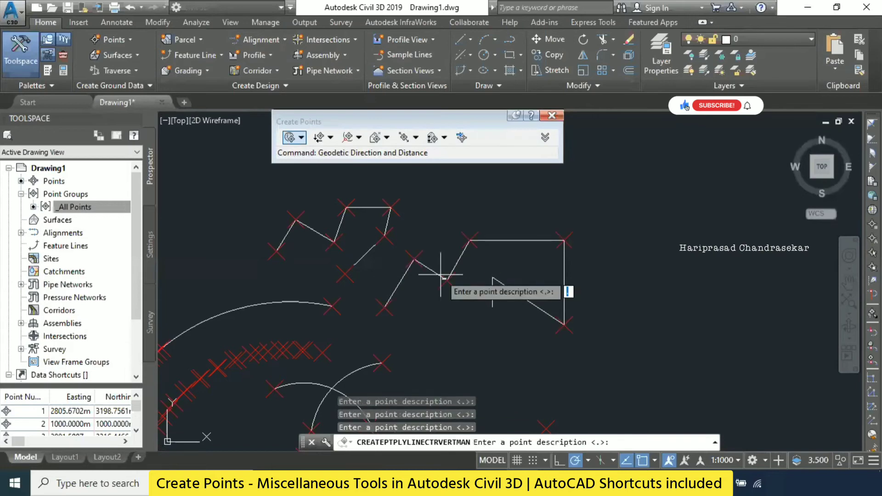
key(Escape)
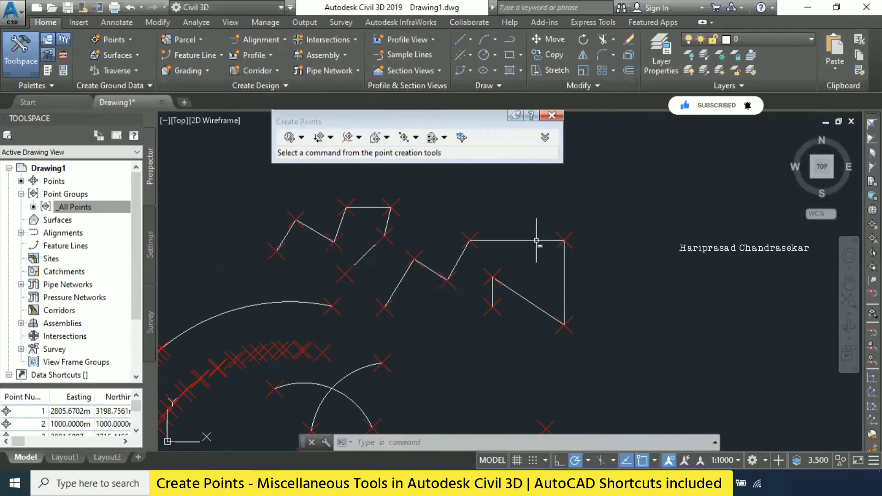
key(Escape)
key(Escape)
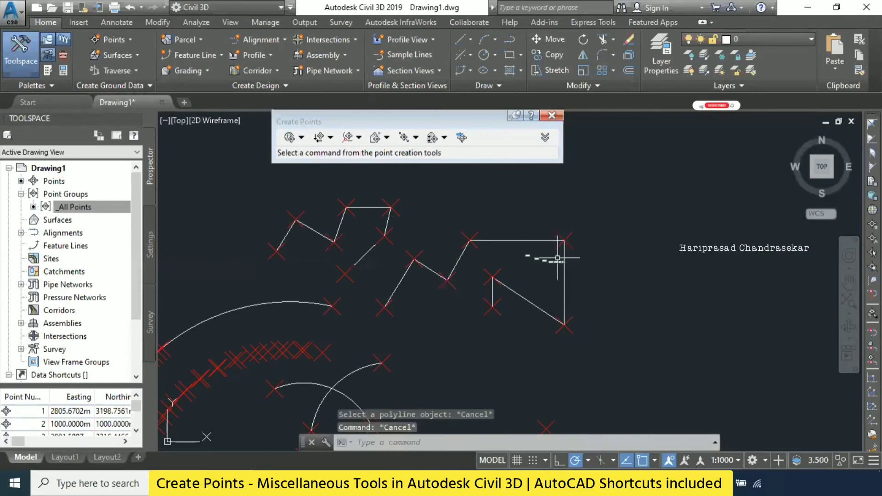
click(128, 43)
mouse_move(177, 71)
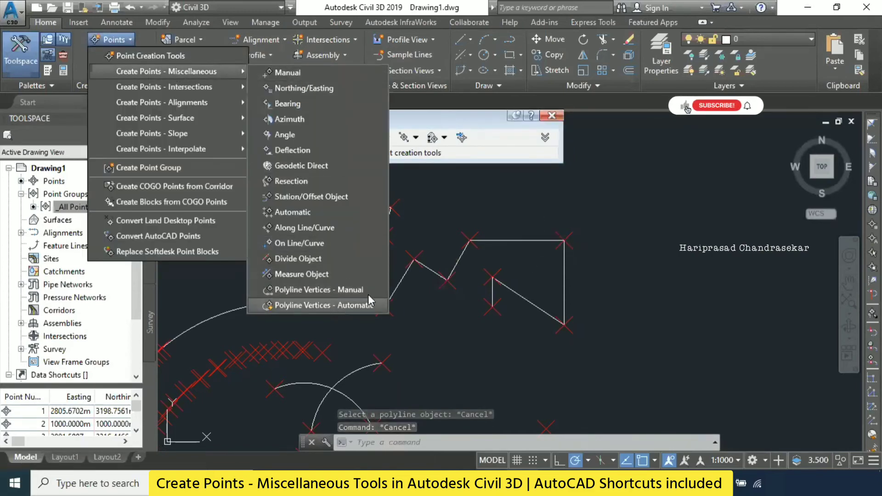
click(694, 191)
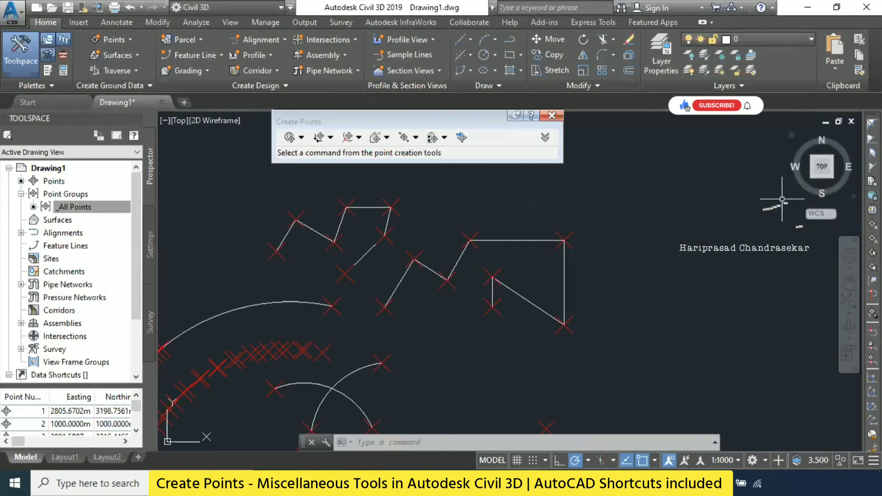
middle_drag(623, 210, 605, 239)
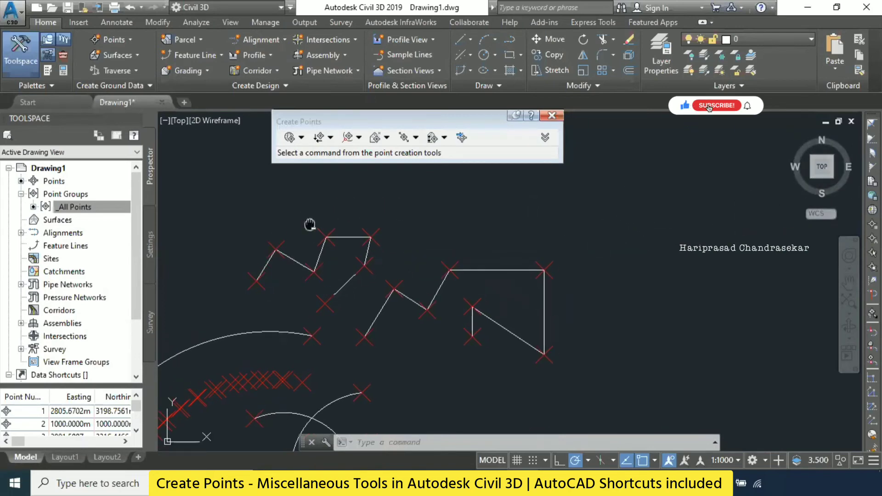
middle_drag(310, 224, 360, 208)
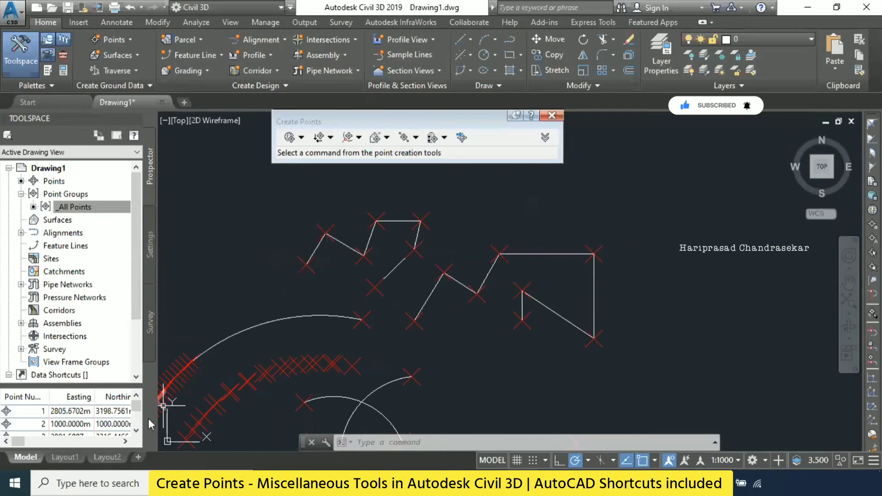
- Set the Z scale of the COGO point at the upper polyline's western start to 10 and deselect the point
drag(137, 408, 136, 421)
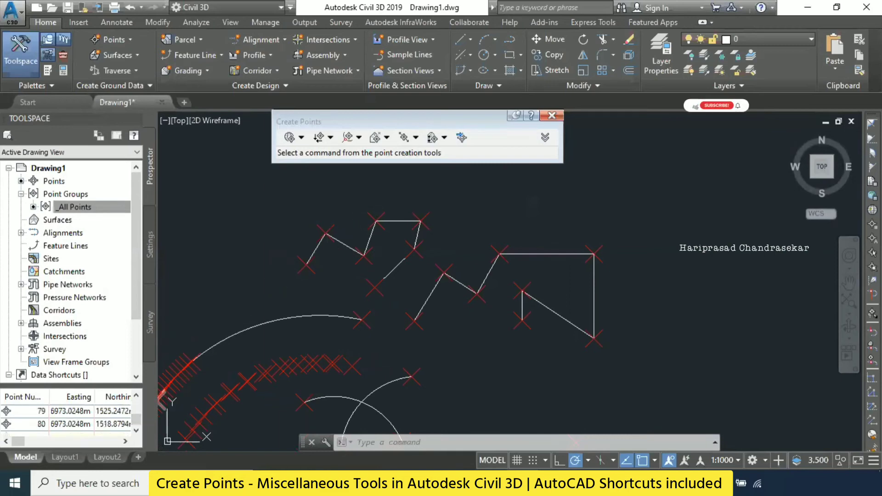
click(305, 263)
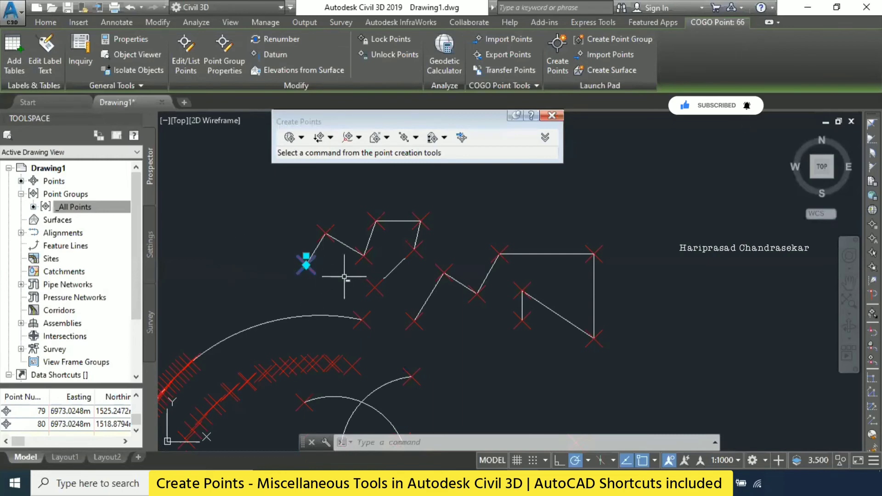
key(ctrl+1)
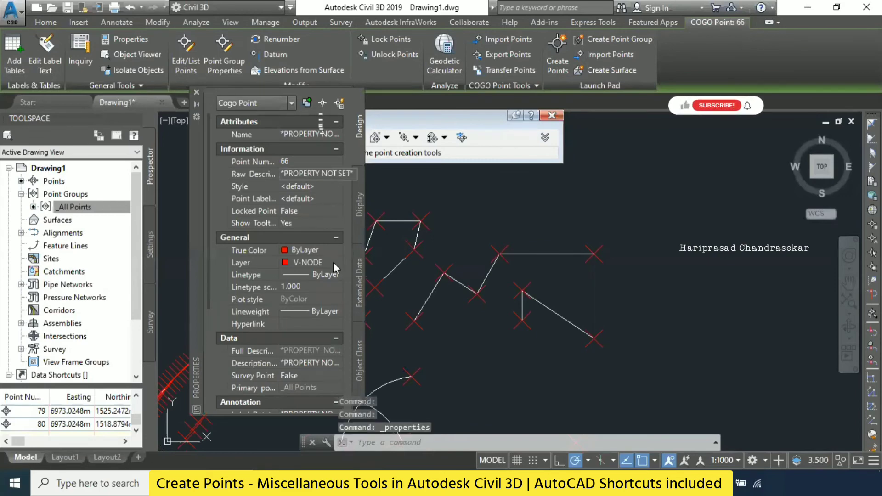
scroll(307, 329, down, 3)
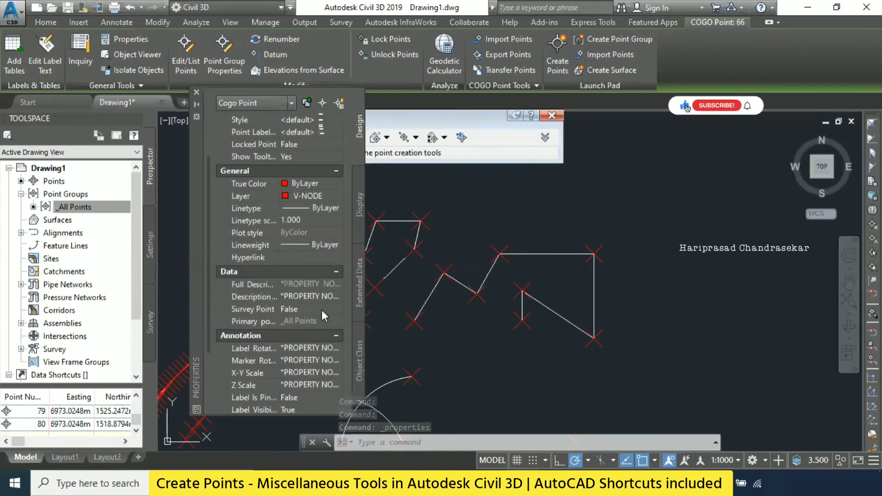
click(323, 384)
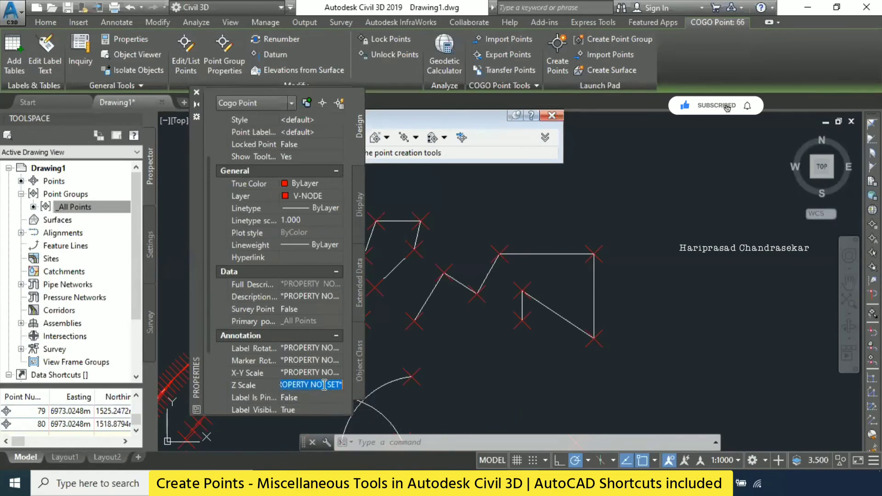
text(10)
key(Return)
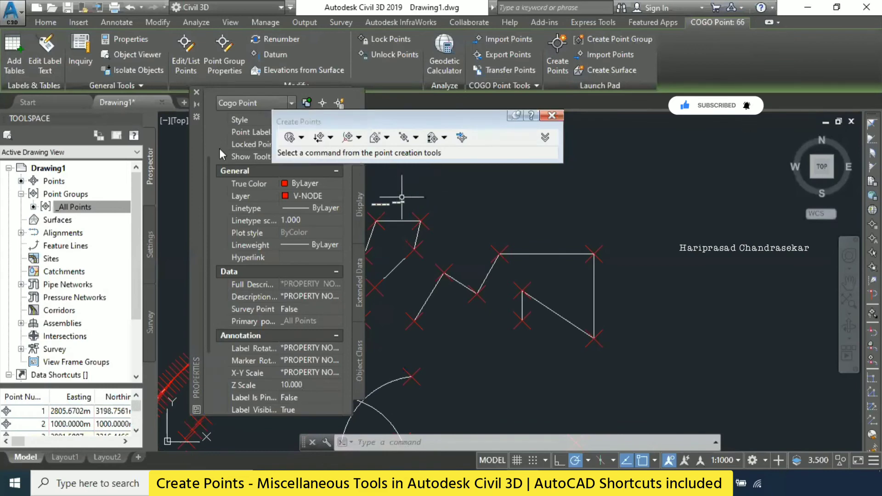
click(197, 93)
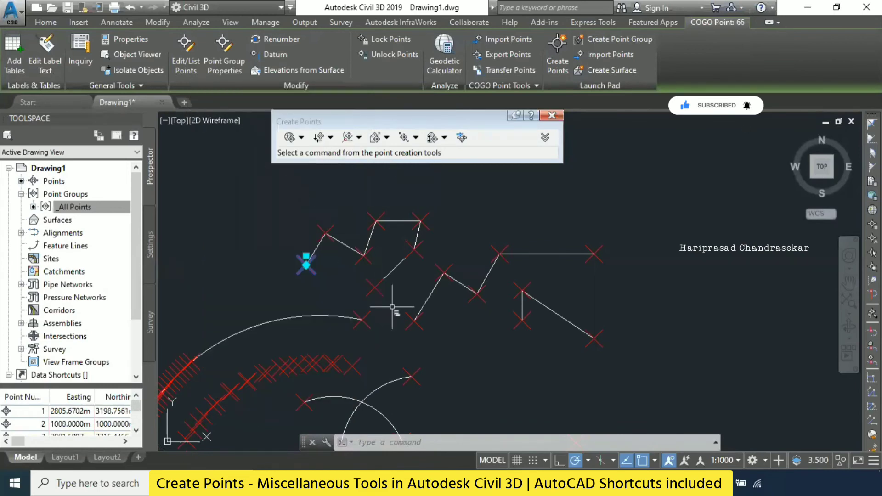
key(Escape)
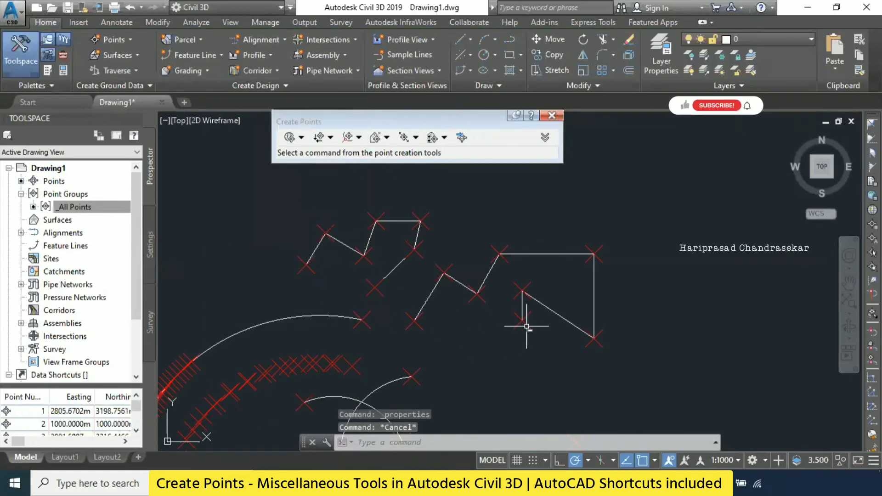
- Inspect the geometry properties, including the elevation, of the COGO point at the larger polyline's final vertex
click(522, 319)
key(ctrl+1)
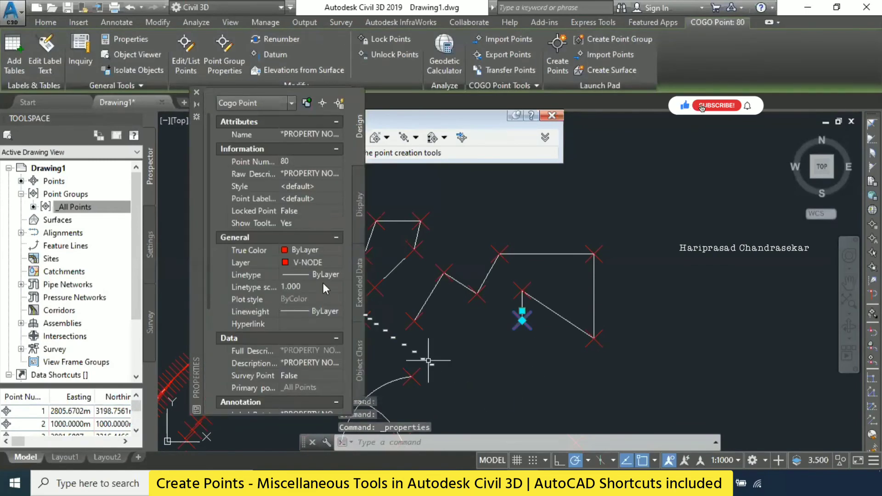
scroll(324, 291, down, 5)
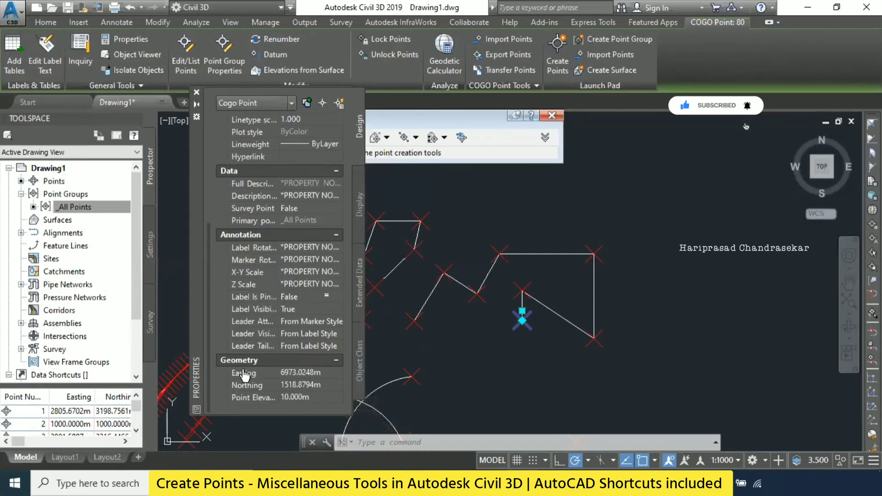
click(196, 92)
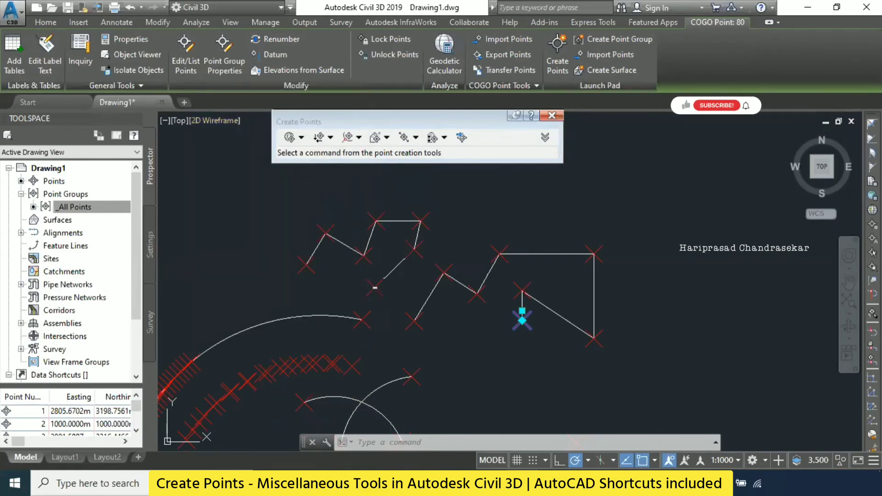
- Add the point at the upper polyline's lower end to the selection, set both points' elevation to 10, and deselect them
click(375, 286)
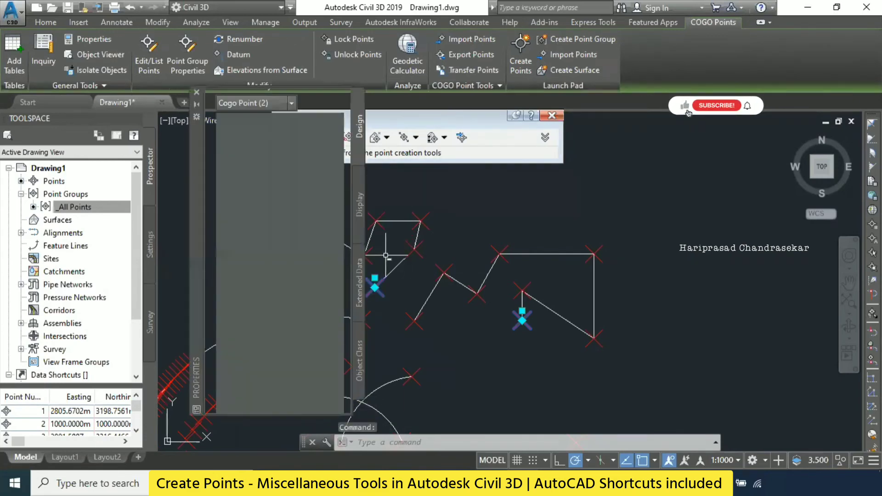
scroll(264, 304, down, 3)
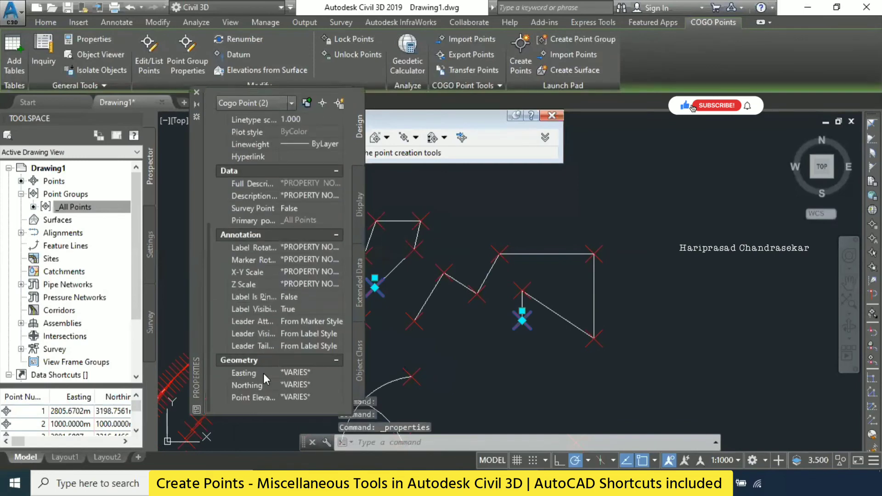
click(312, 398)
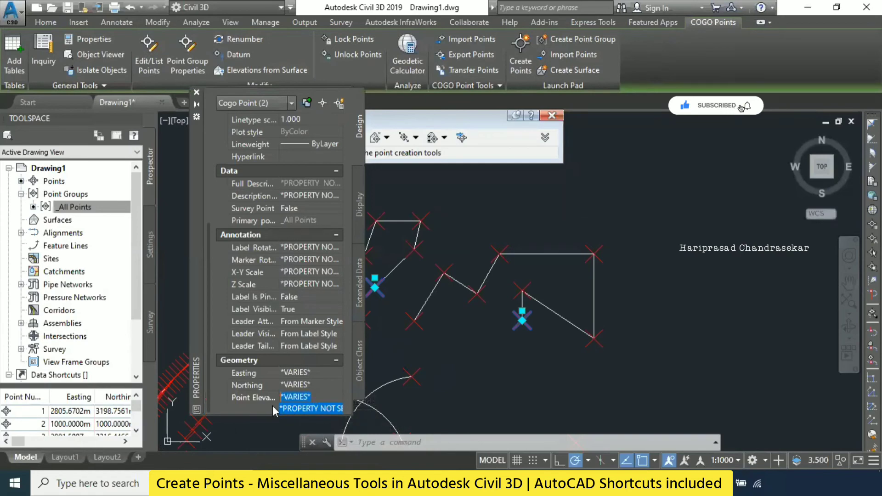
text(10)
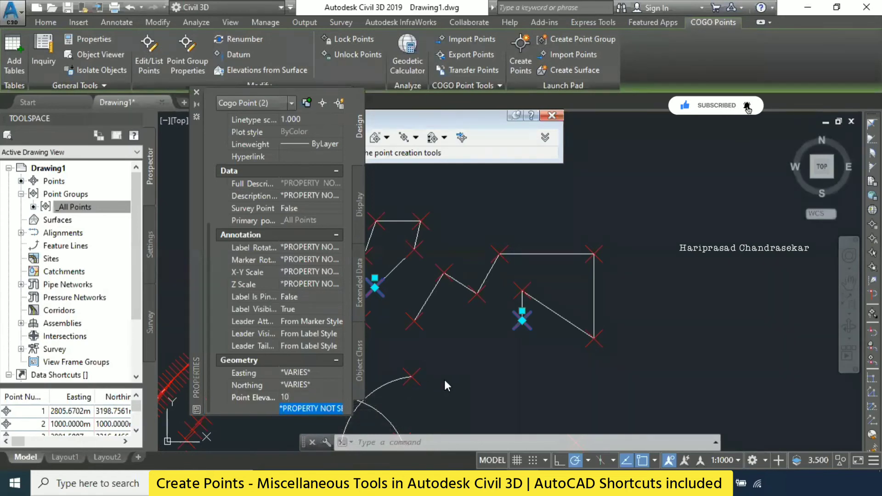
key(Return)
key(Escape)
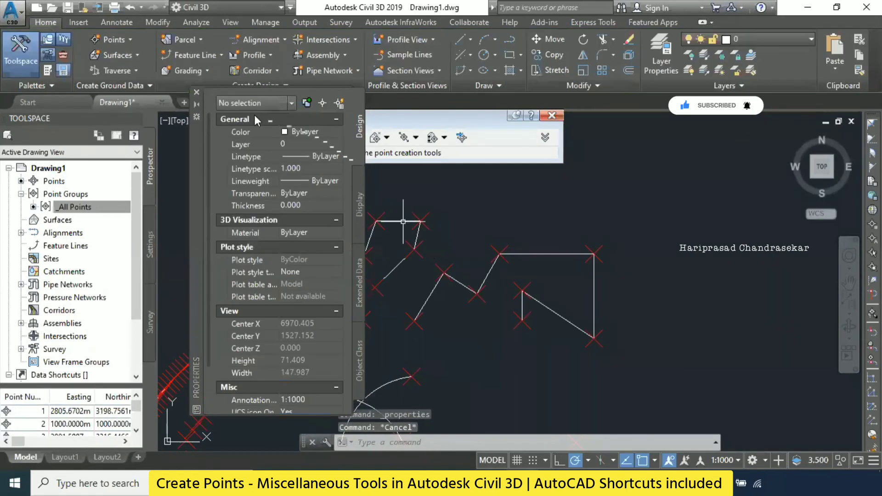
click(196, 92)
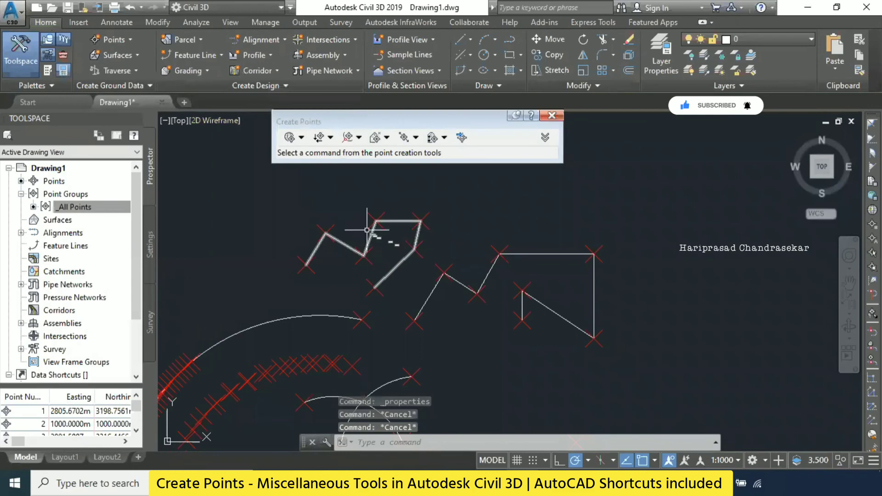
- Set the elevation of the COGO point at the upper polyline's second-to-last vertex to 10 and deselect it
click(414, 247)
key(ctrl+1)
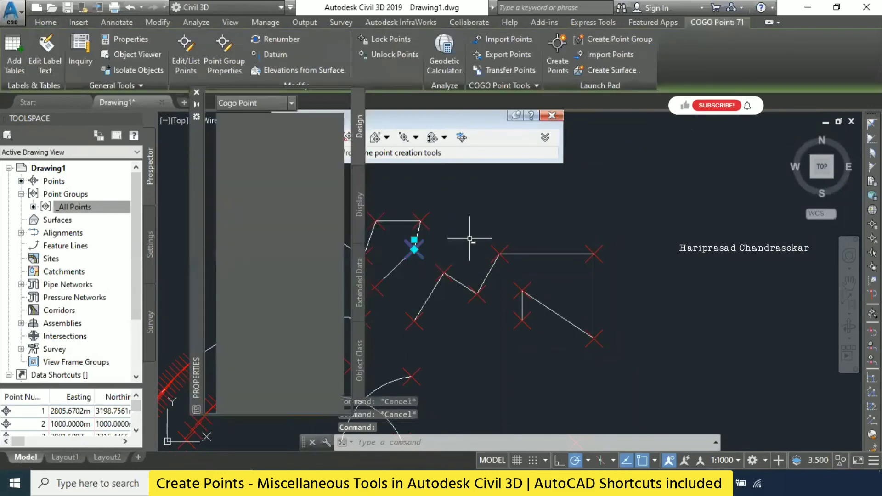
scroll(310, 299, down, 5)
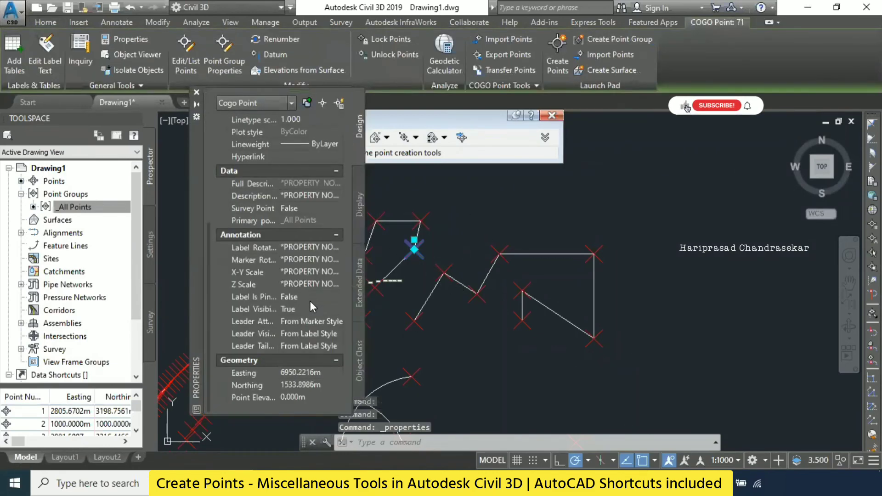
click(316, 397)
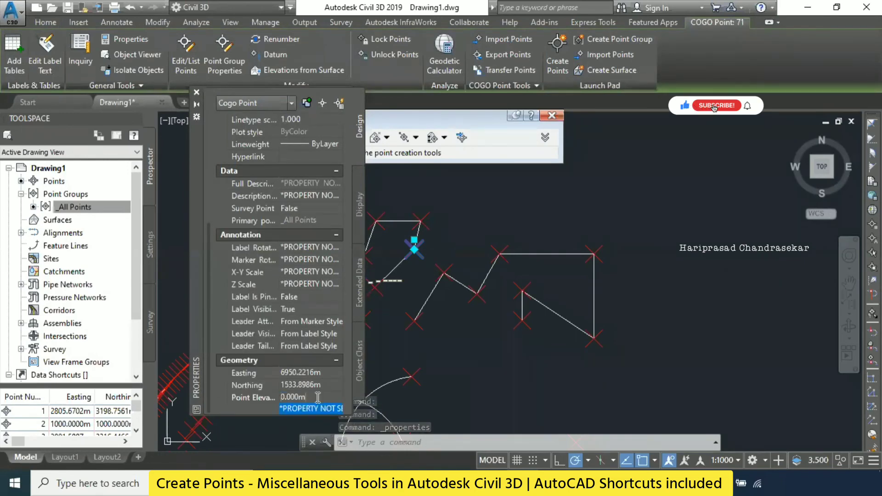
text(10)
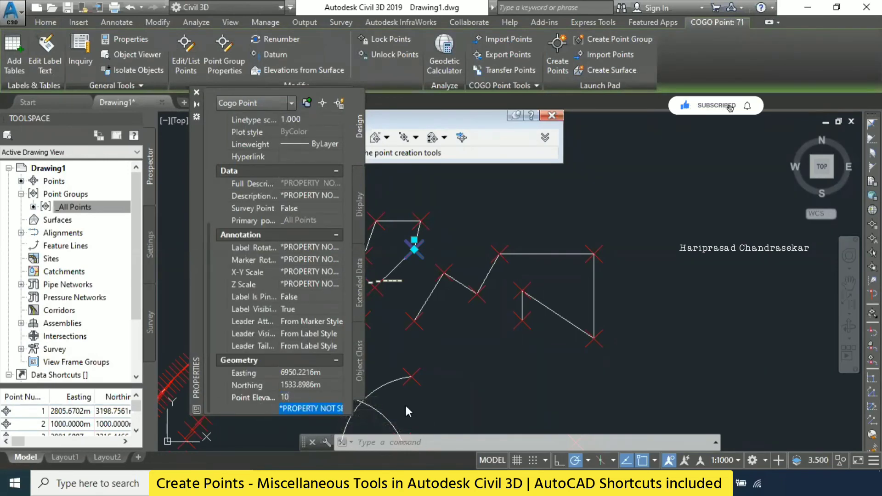
key(Return)
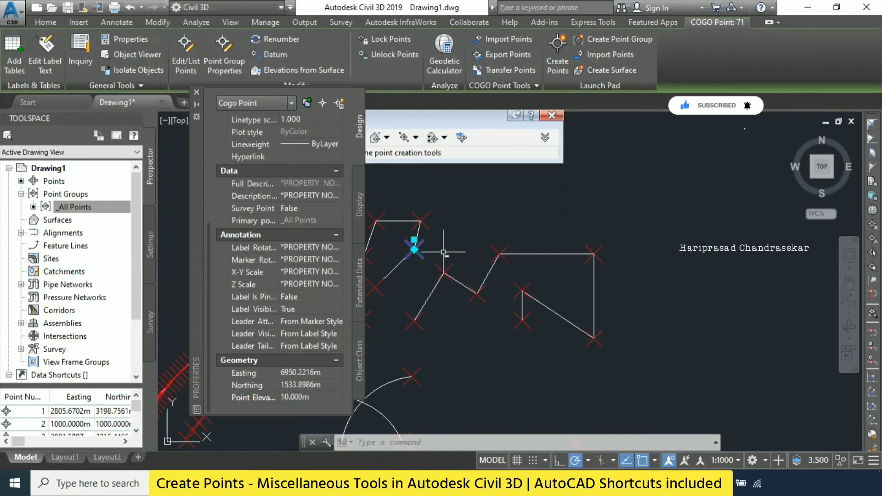
key(Escape)
key(Escape)
click(196, 91)
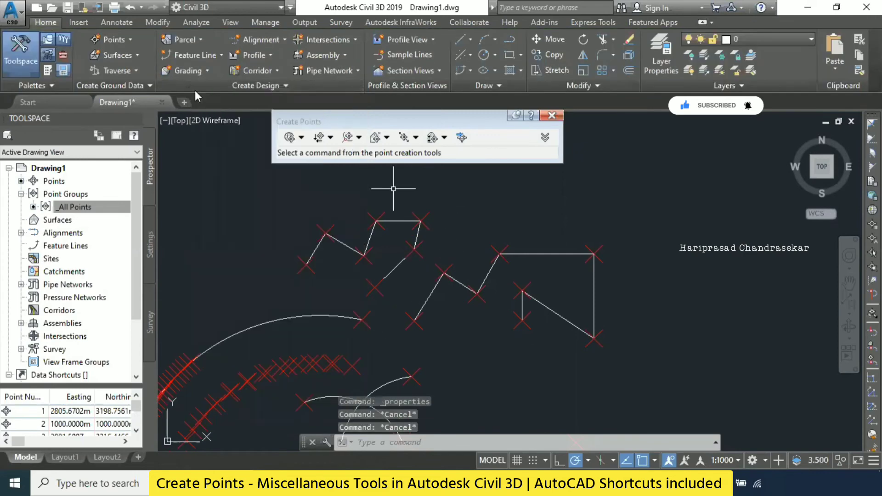
- Start a Resection point and pick the southeastern cluster's westernmost red point, the lone point above the long line's east end, and the cluster's northeastern outlier
click(191, 40)
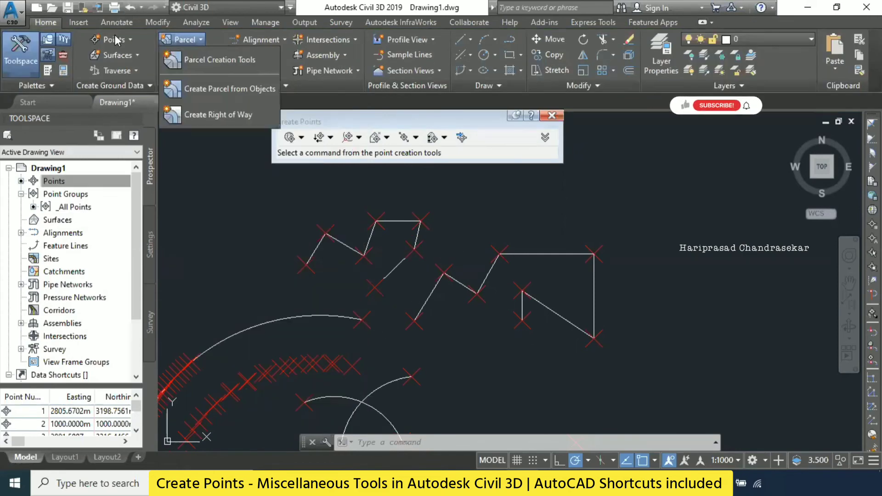
click(115, 39)
mouse_move(186, 73)
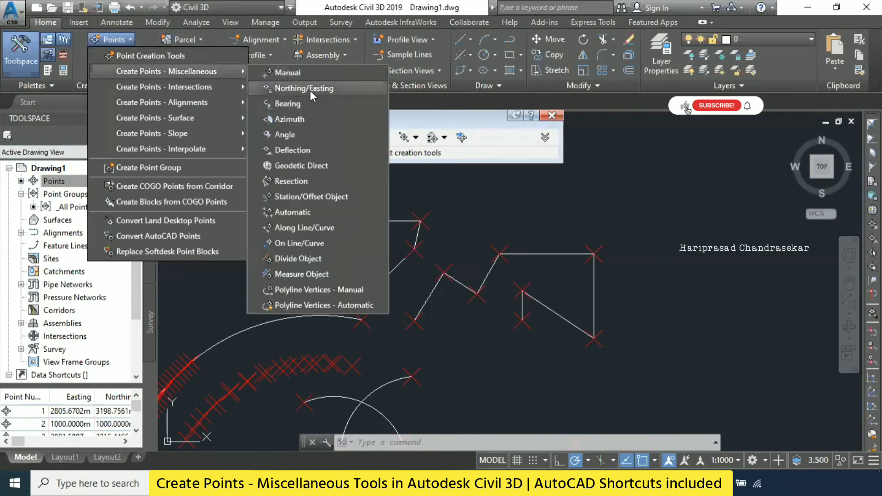
click(302, 180)
scroll(575, 206, down, 3)
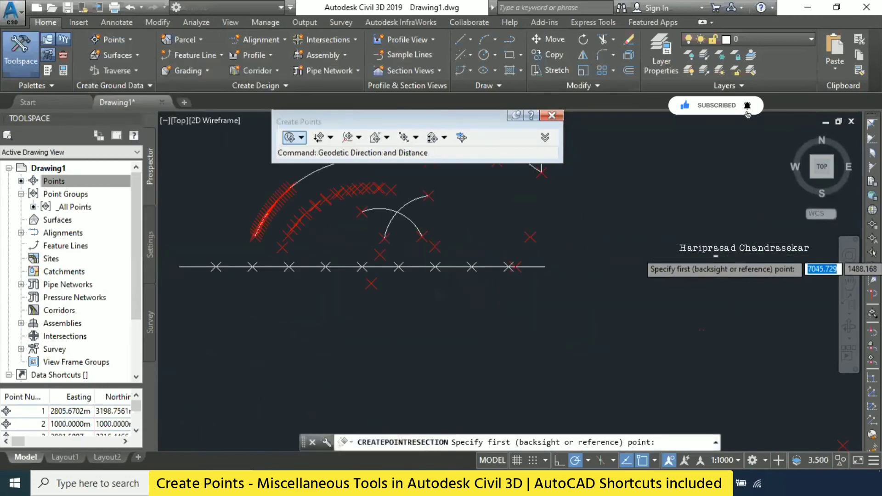
scroll(767, 252, down, 4)
scroll(825, 310, up, 2)
middle_drag(662, 288, 497, 299)
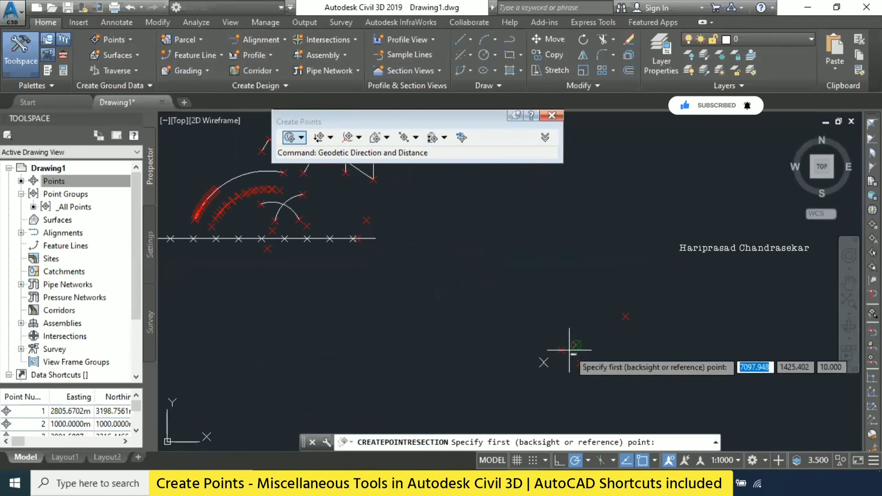
scroll(589, 354, up, 3)
click(520, 344)
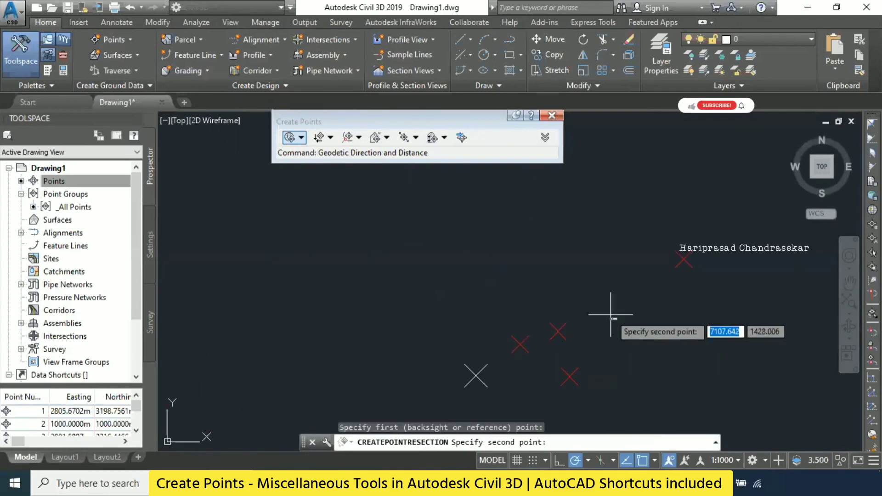
scroll(419, 244, down, 2)
click(382, 196)
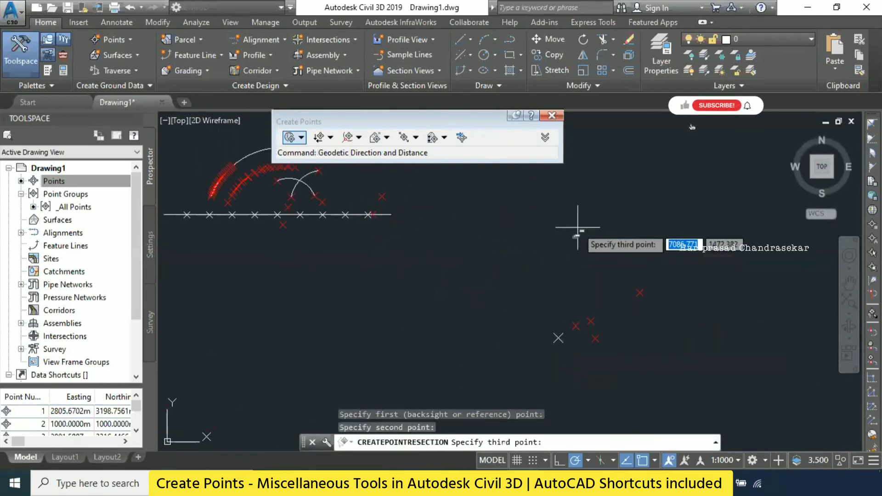
scroll(581, 294, down, 1)
scroll(560, 248, down, 2)
scroll(583, 252, up, 2)
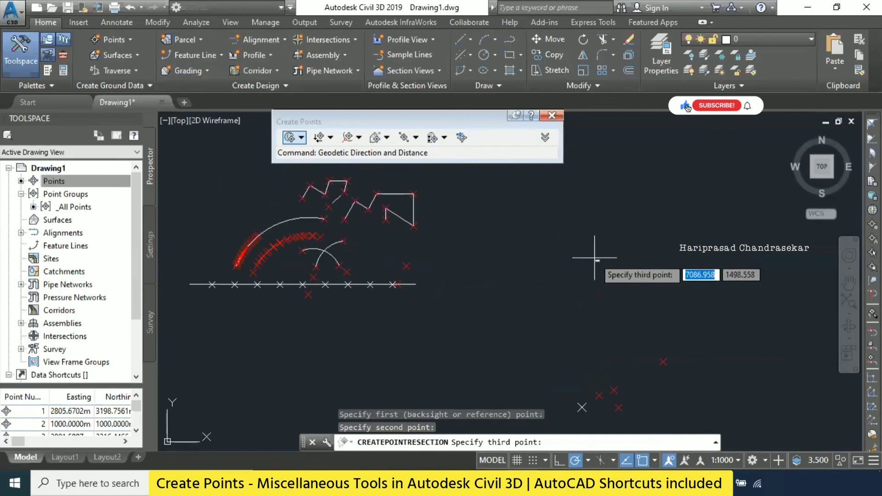
scroll(640, 266, down, 2)
scroll(627, 299, up, 2)
click(612, 309)
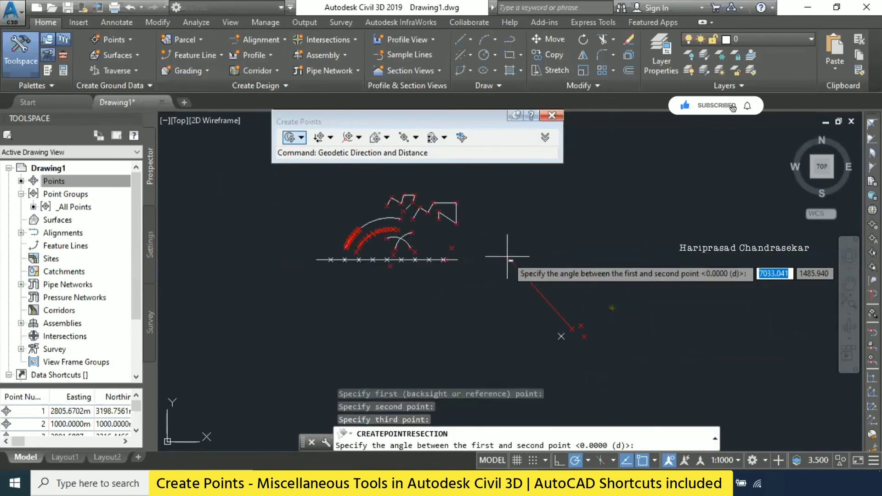
- Try to solve the resection with a 120° angle between the first and second points and 80° between the first and third
scroll(521, 256, up, 2)
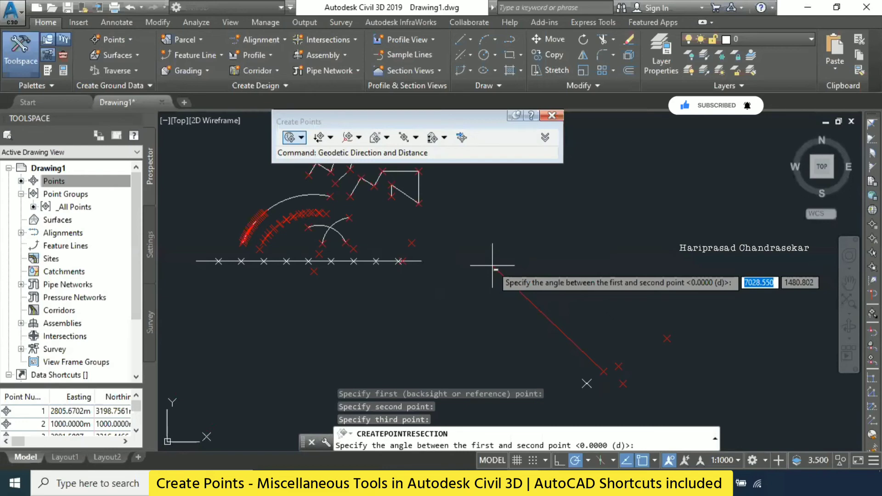
text(120)
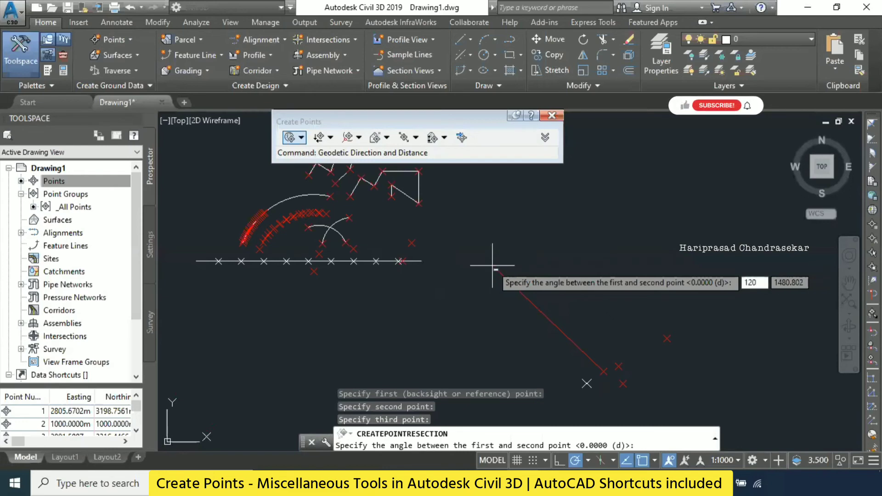
key(Return)
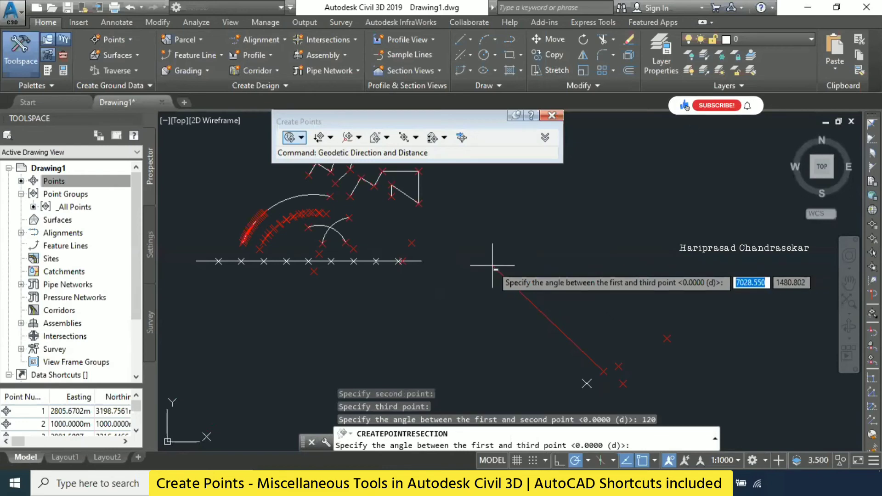
text(80)
key(Return)
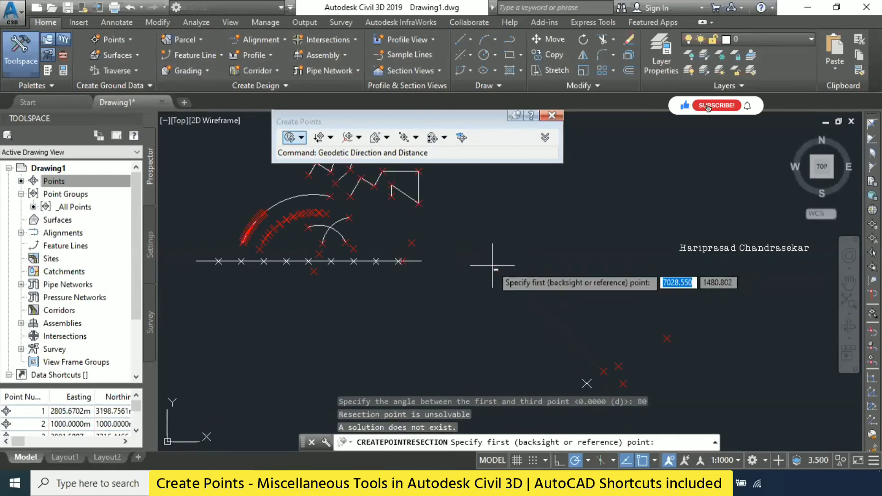
- Pick the lone point above the long line's east end, the southeastern cluster's westernmost red point and its northeastern outlier as the resection references
click(414, 242)
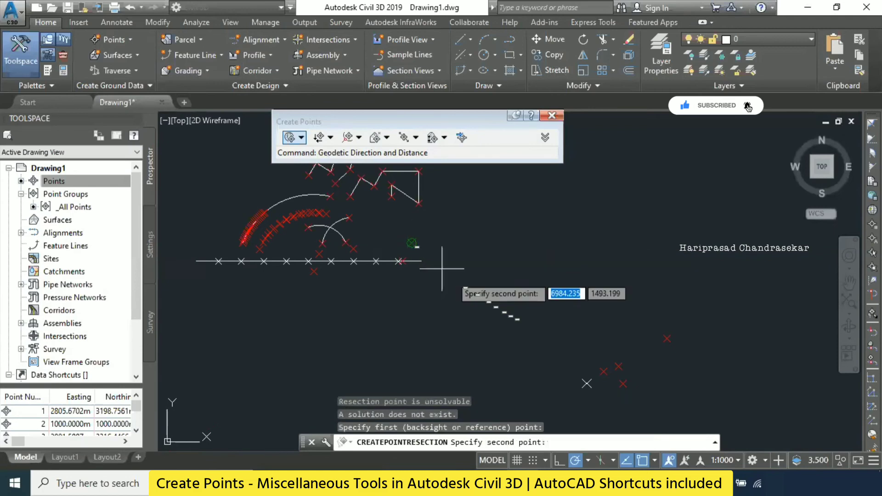
click(604, 372)
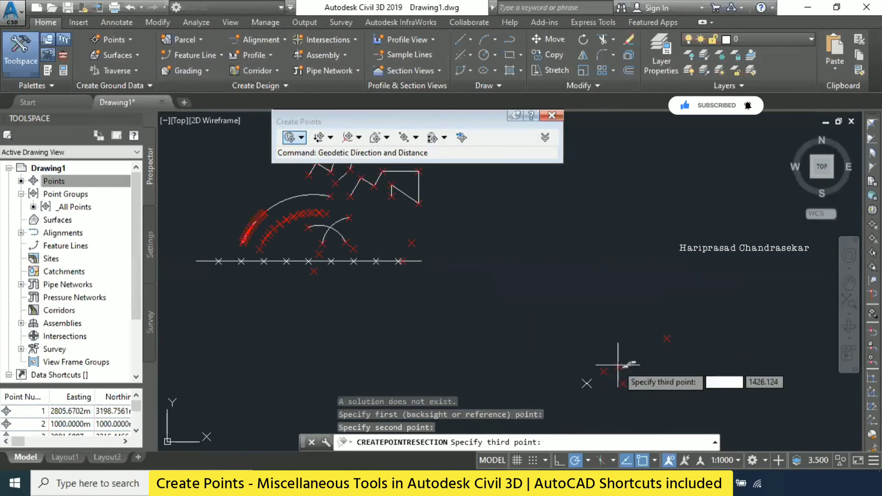
click(667, 339)
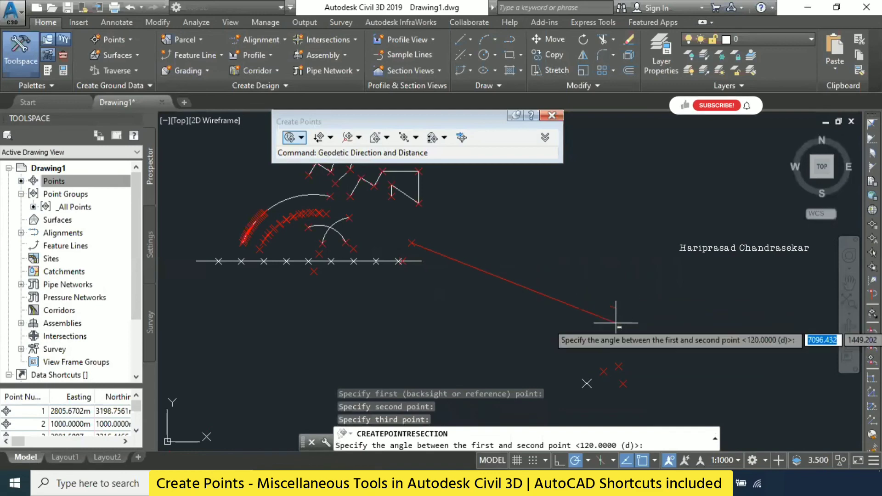
- Create the resection point with a 12° angle between the first and second points, 8° between the first and third, description P1 and default elevation
text(12)
key(Return)
text(8)
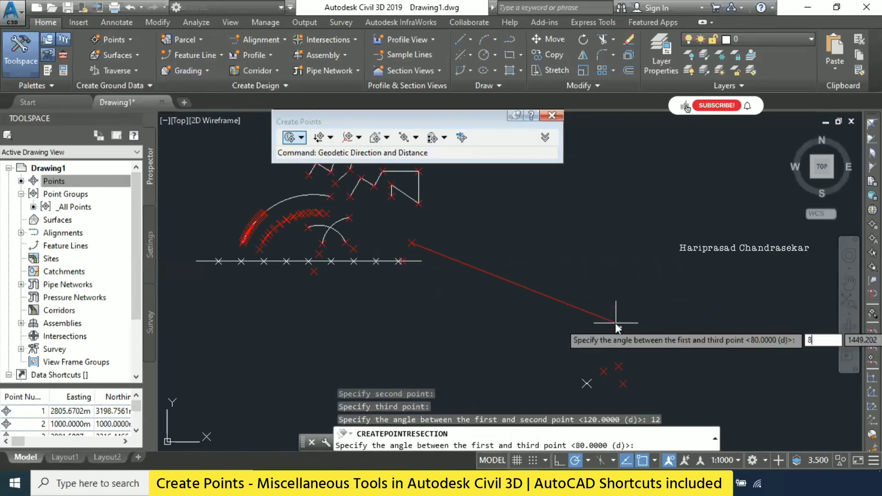
key(Return)
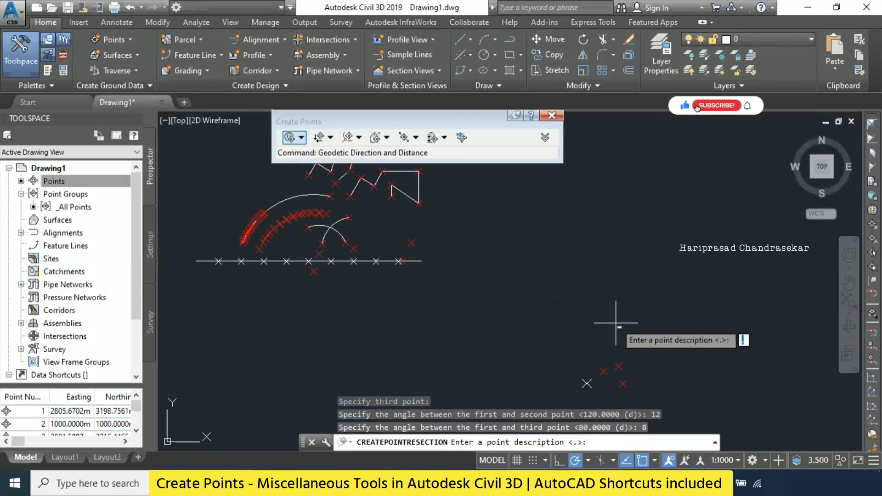
text(P1)
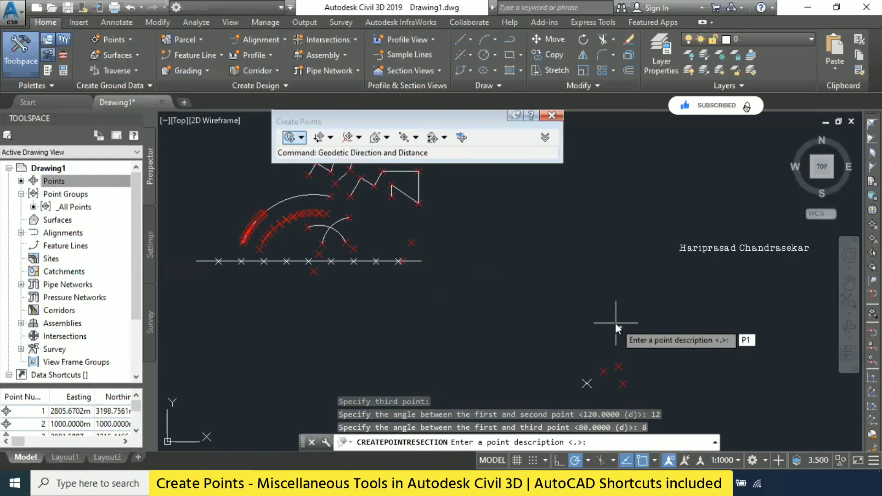
key(Return)
key(Return)
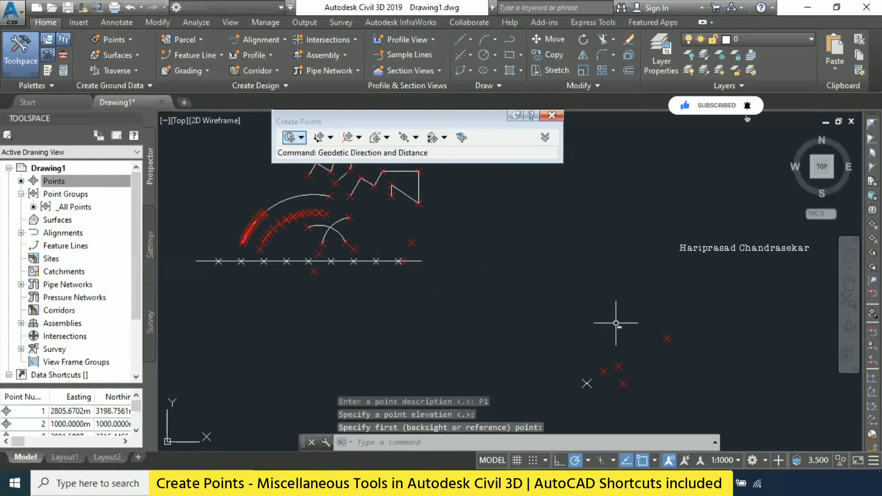
key(Escape)
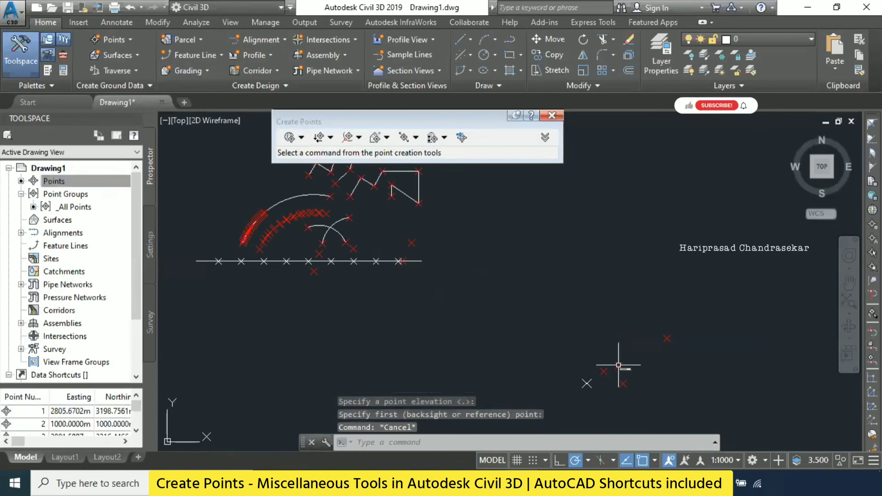
key(Escape)
- Locate the new resection point far west of the arcs, select it to check it, and deselect it
scroll(616, 291, down, 5)
scroll(631, 277, up, 5)
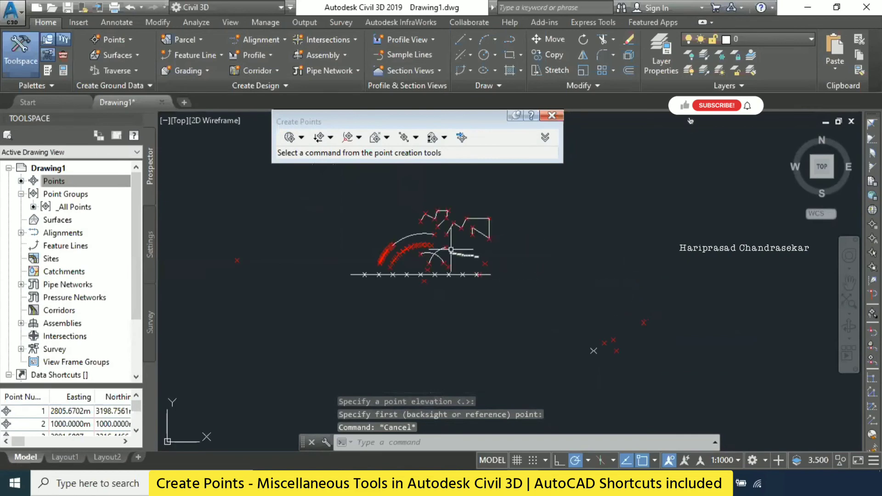
key(Escape)
click(236, 258)
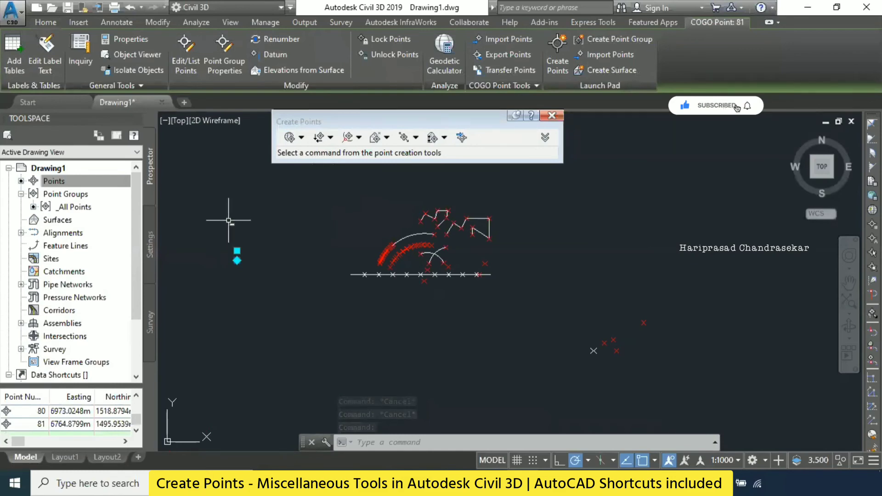
key(Escape)
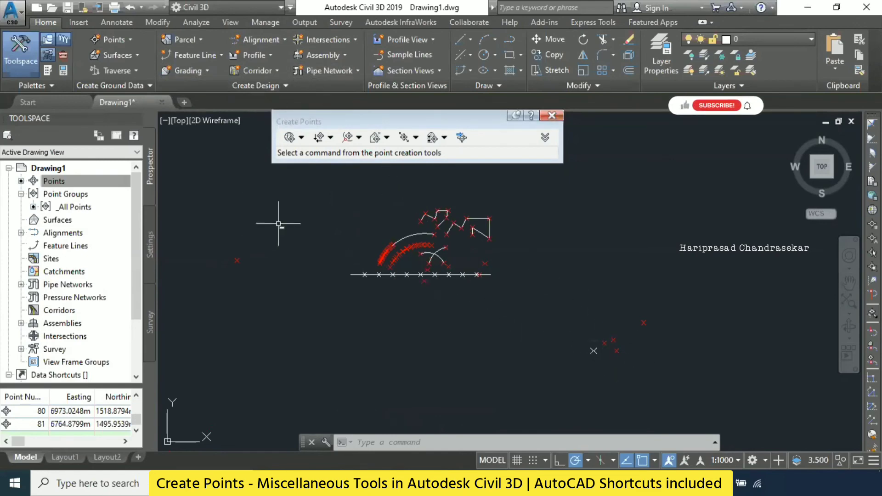
key(Escape)
key(Escape)
middle_drag(271, 231, 302, 234)
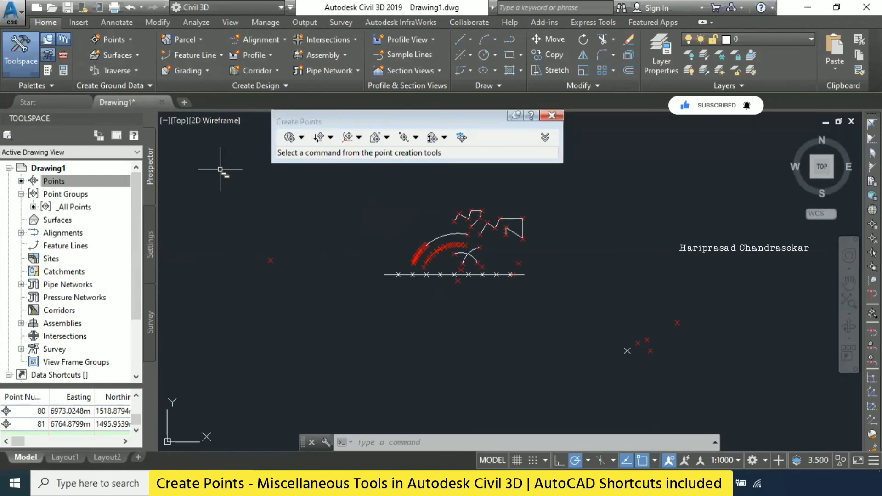
click(126, 41)
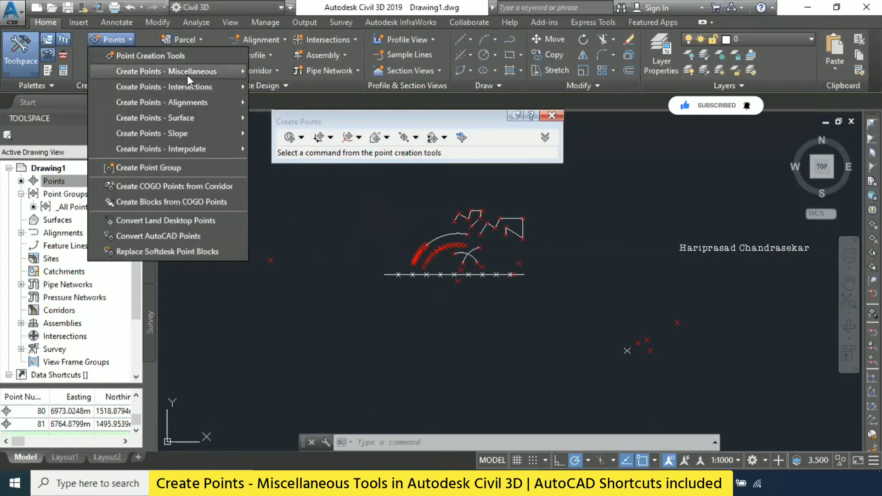
mouse_move(187, 75)
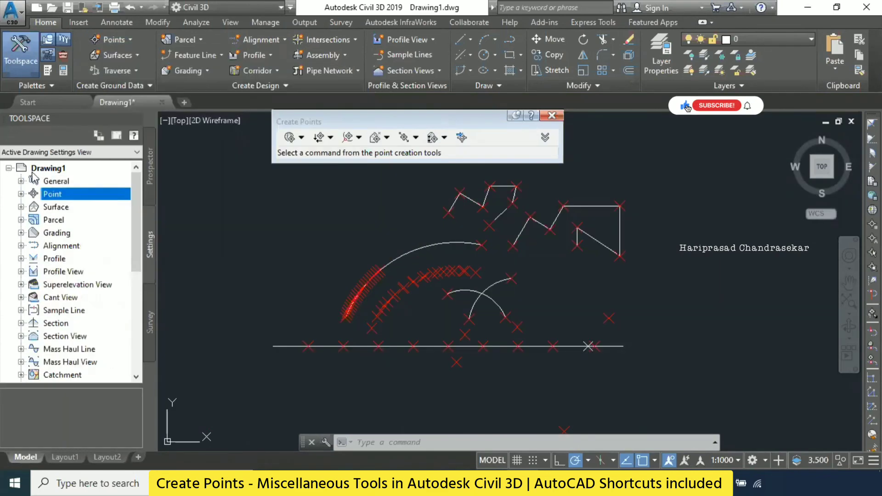
click(58, 168)
right_click(59, 169)
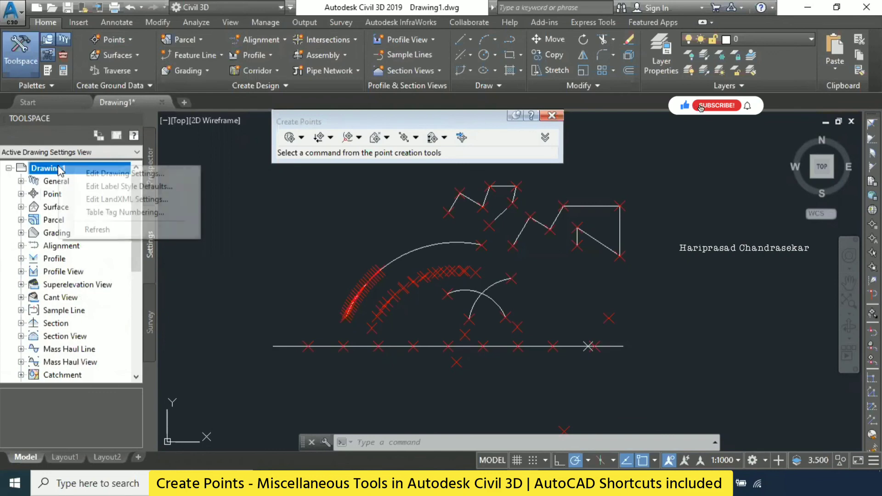
click(330, 172)
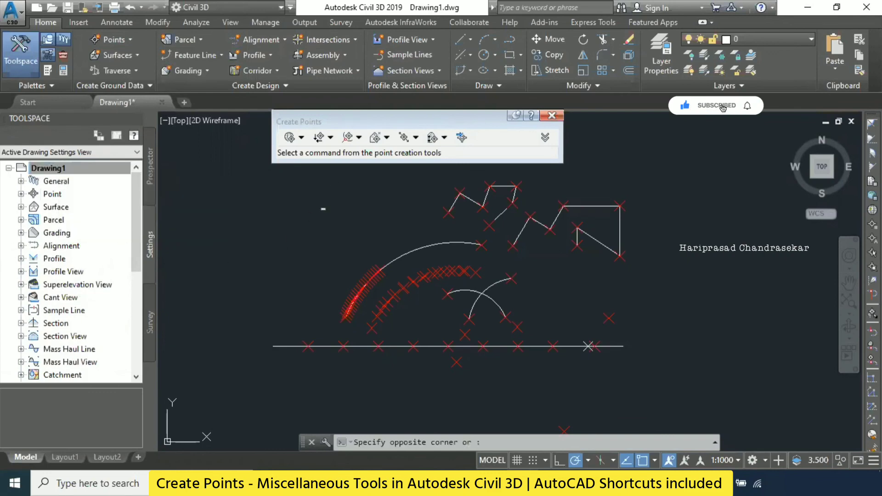
- Try to start a Geodetic Direct point and dismiss the resulting alert
click(123, 39)
mouse_move(147, 74)
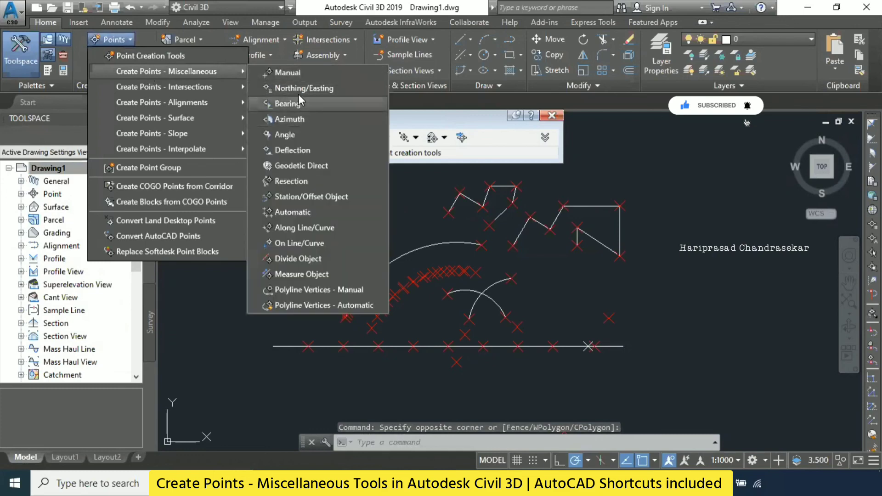
click(291, 170)
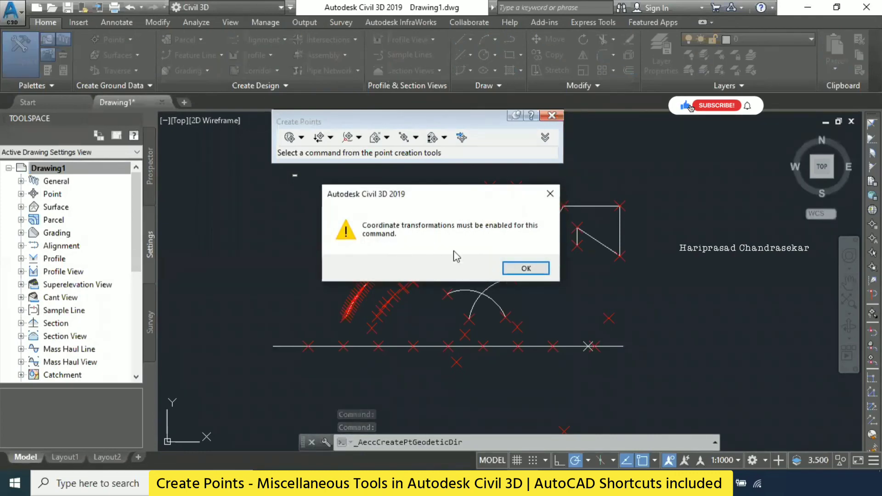
click(524, 268)
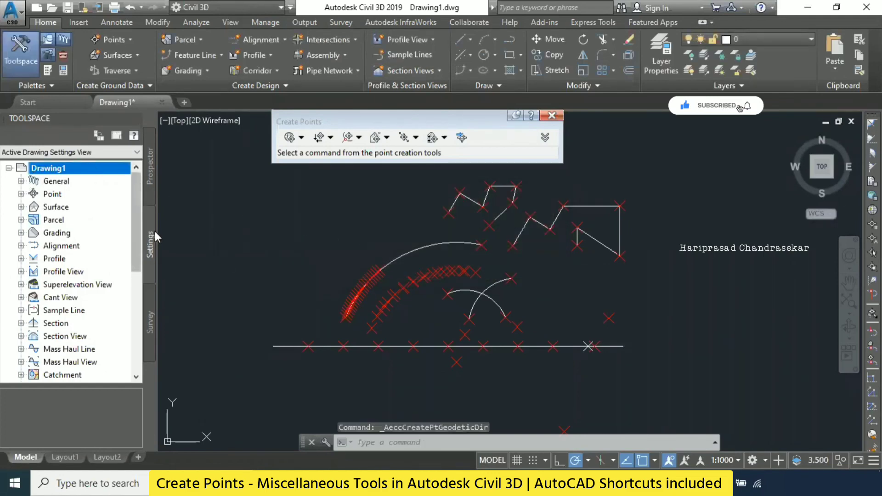
- Assign the United Arab Emirates coordinate system Dubai Local Transverse Mercator (DLTM), east of 54 deg East, code DUB-DLTM, in the drawing settings
right_click(54, 171)
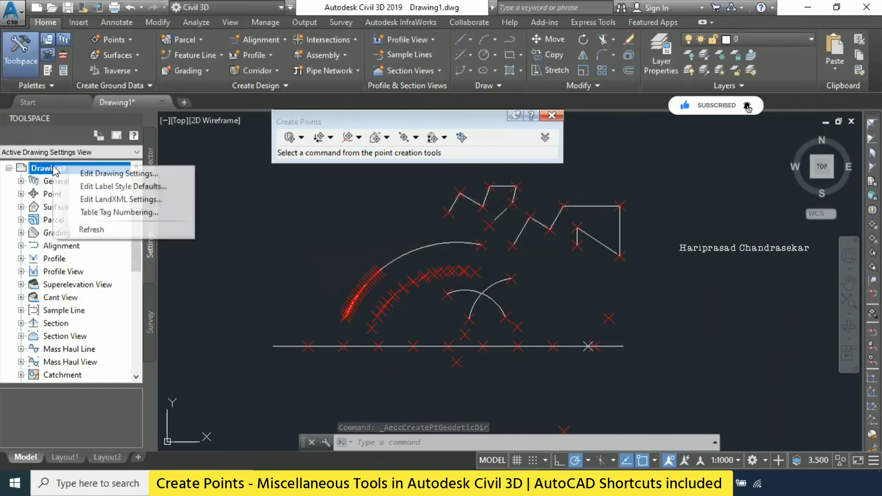
click(105, 175)
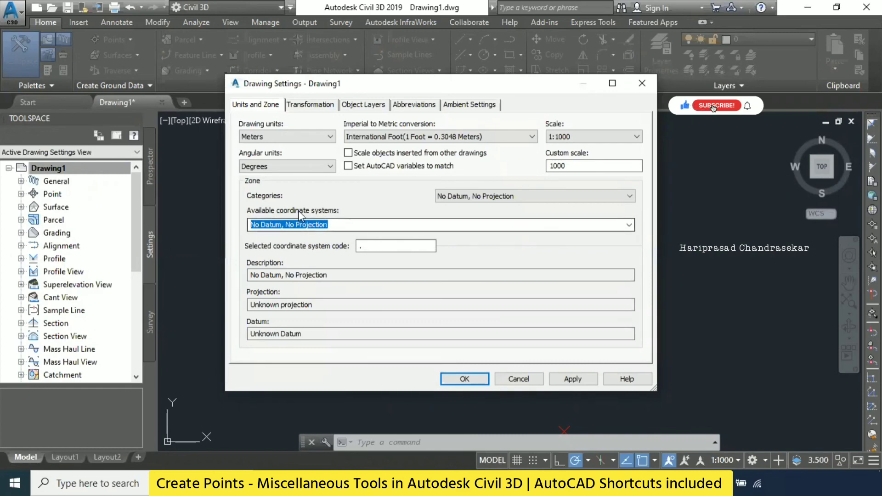
click(630, 225)
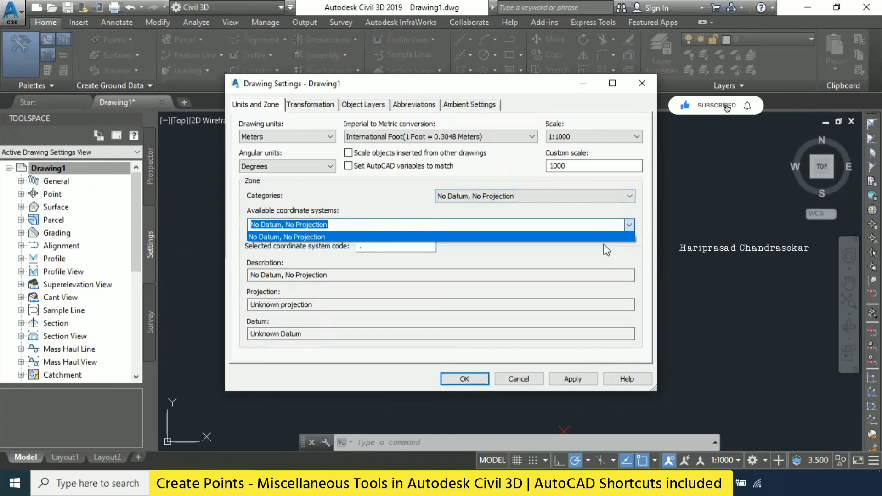
click(532, 199)
click(533, 199)
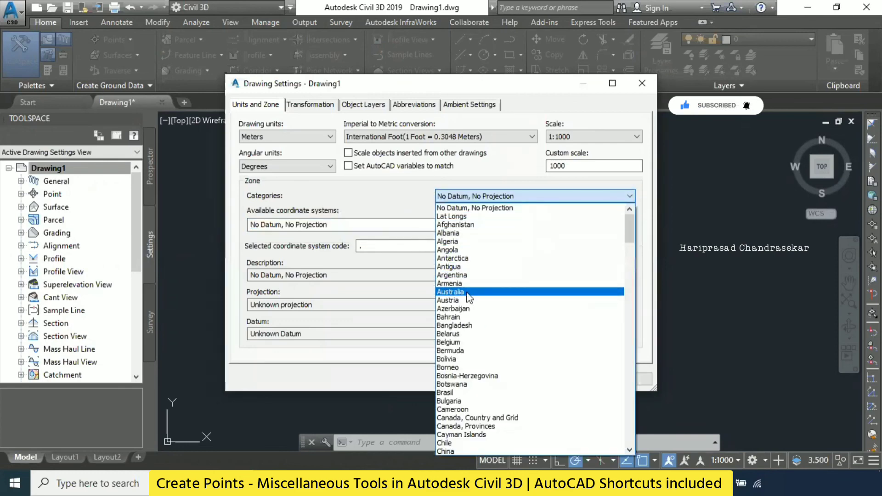
key(u)
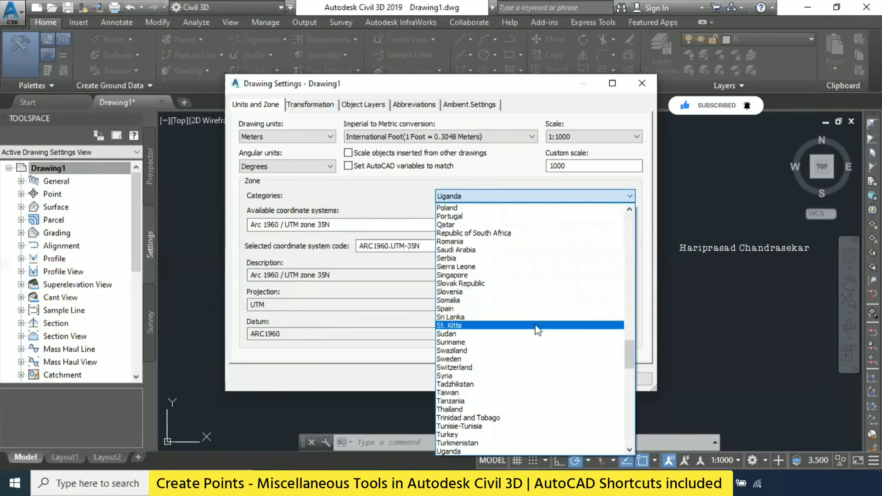
click(488, 418)
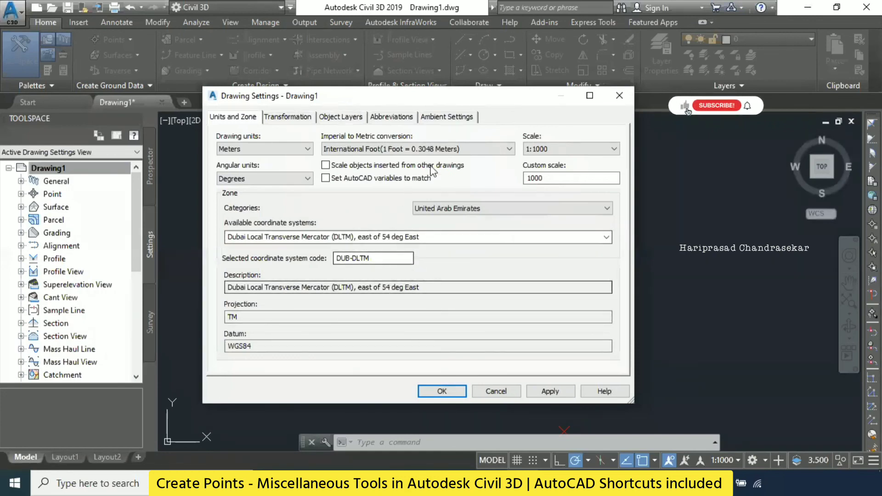
click(442, 391)
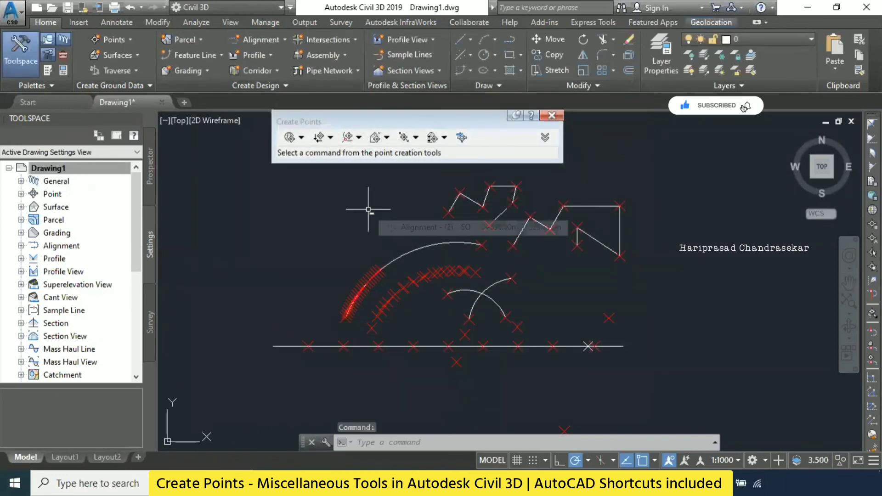
- Create a Geodetic Direct point at about easting 7025.64, northing 1539.71, starting from about 7016.76, 1525.48 east of the polylines, with default description and elevation
click(120, 44)
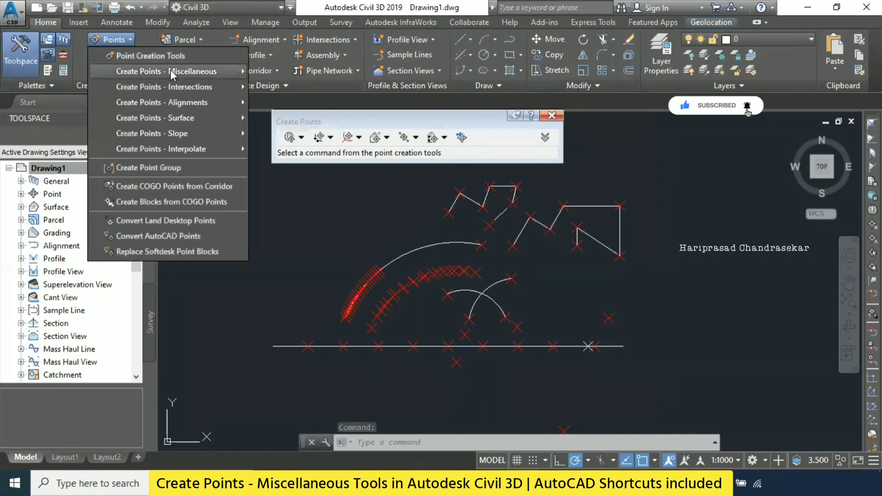
mouse_move(183, 72)
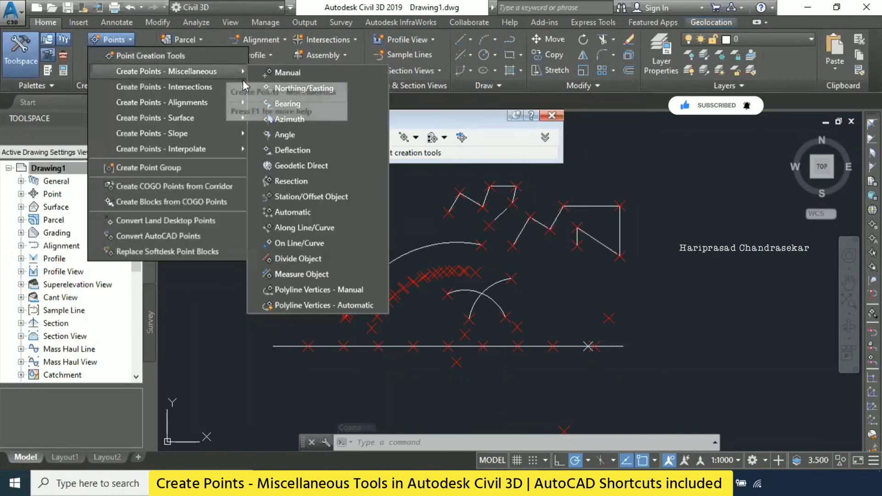
click(301, 165)
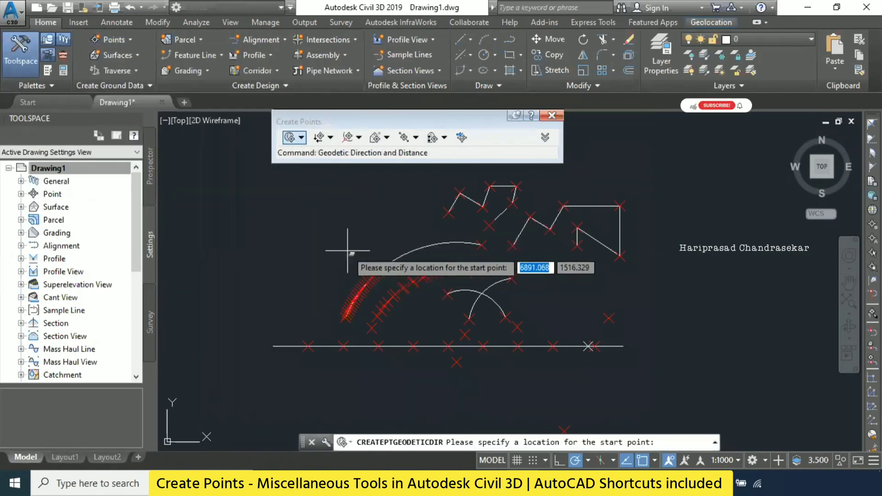
middle_drag(629, 266, 358, 307)
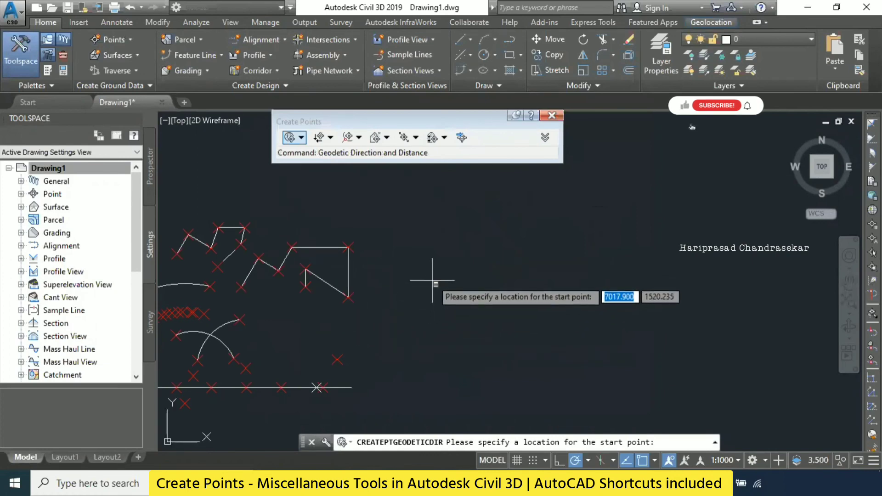
click(430, 269)
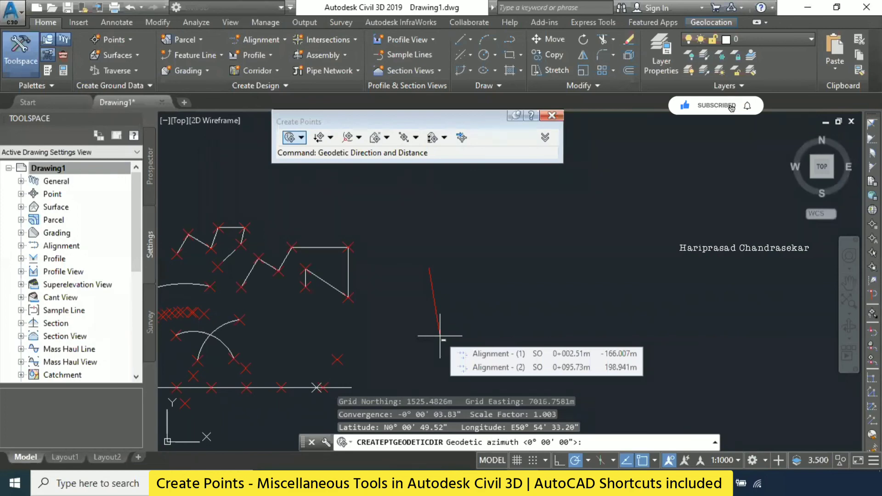
click(498, 222)
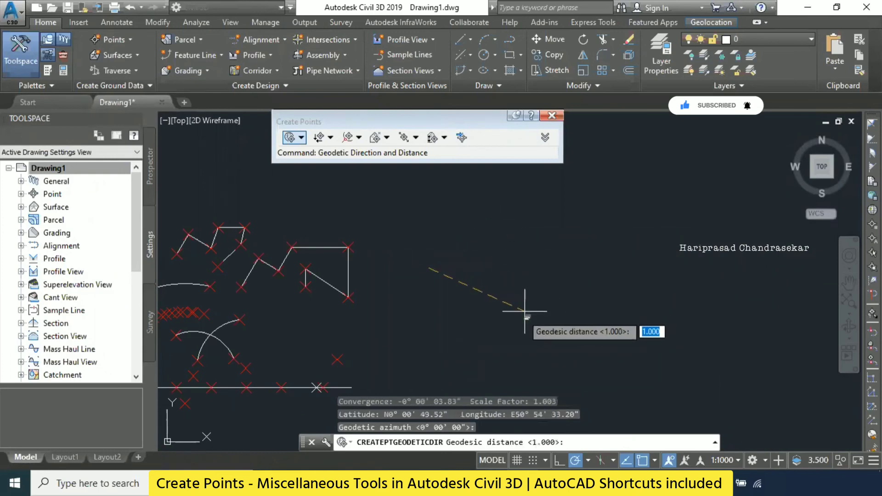
click(469, 240)
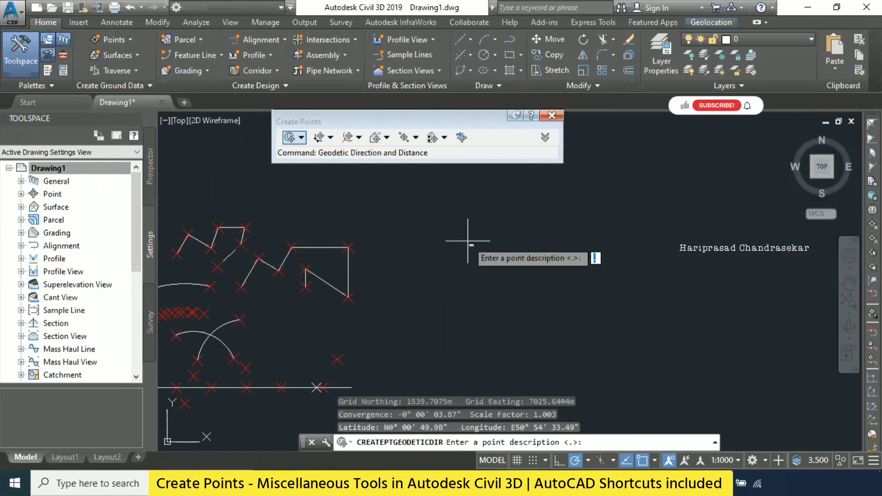
key(Return)
key(Return)
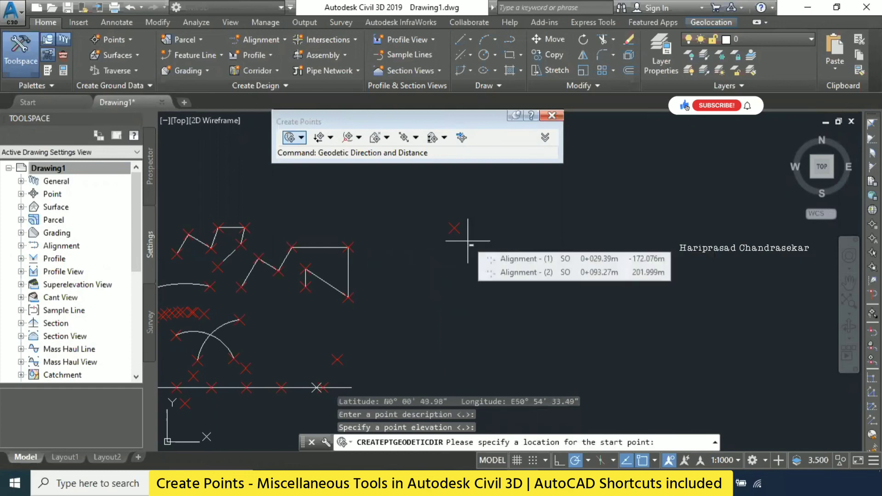
key(Escape)
key(Escape)
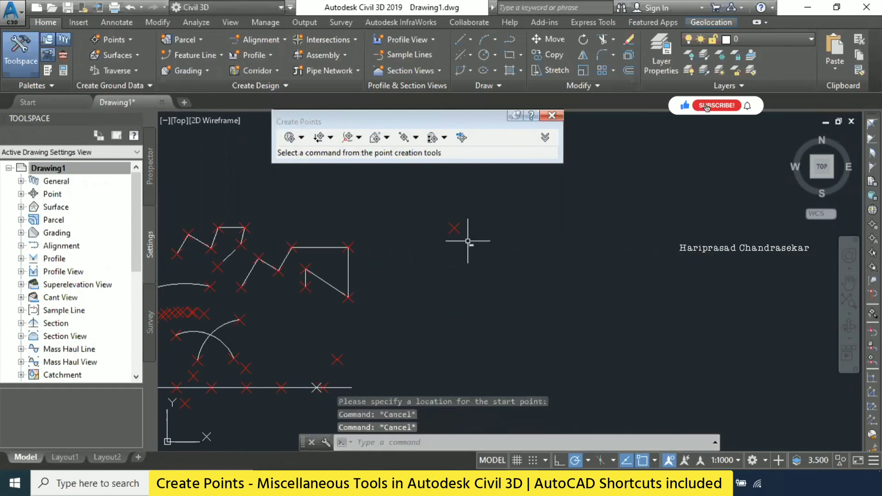
click(96, 40)
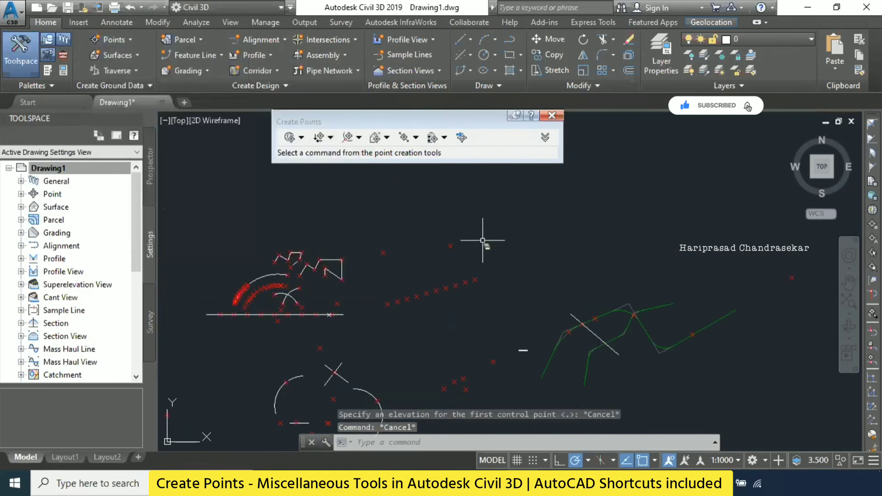
mouse_move(583, 274)
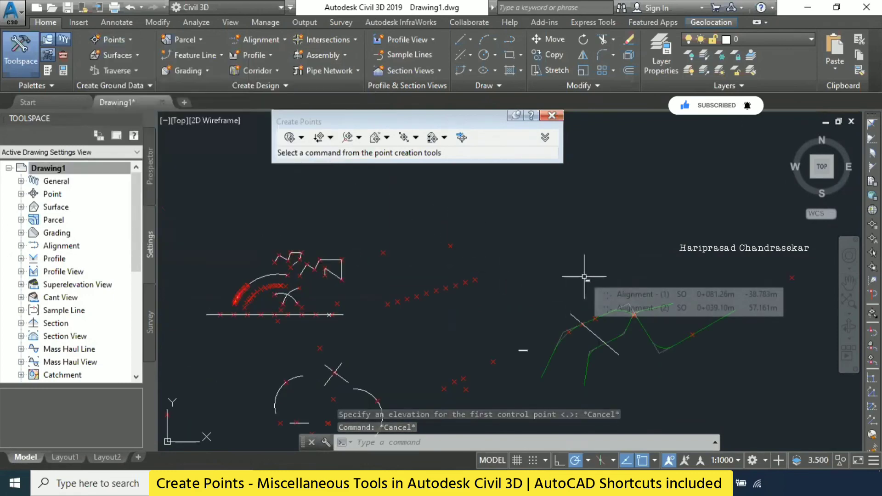